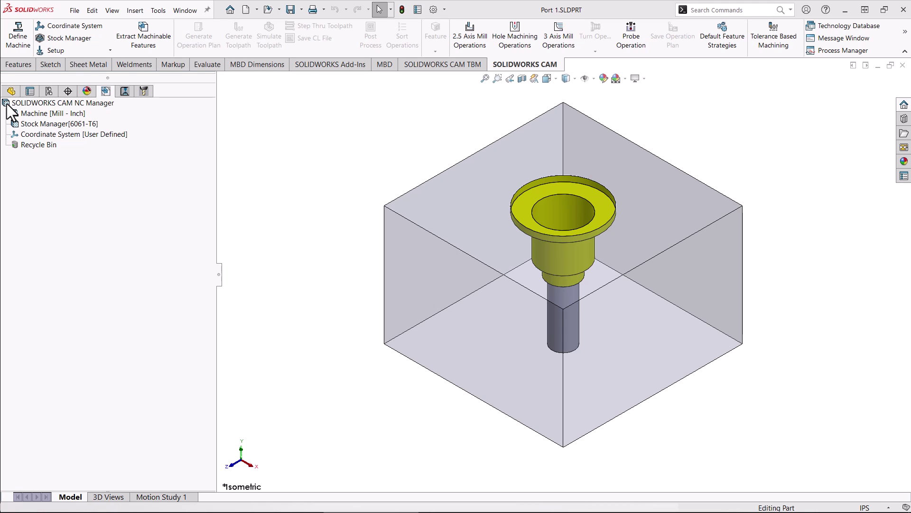
# Step: Confirm the Mill - Inch machine with CUSTOM MULTI STEP as the active tool crib
pyautogui.doubleClick(61, 115)
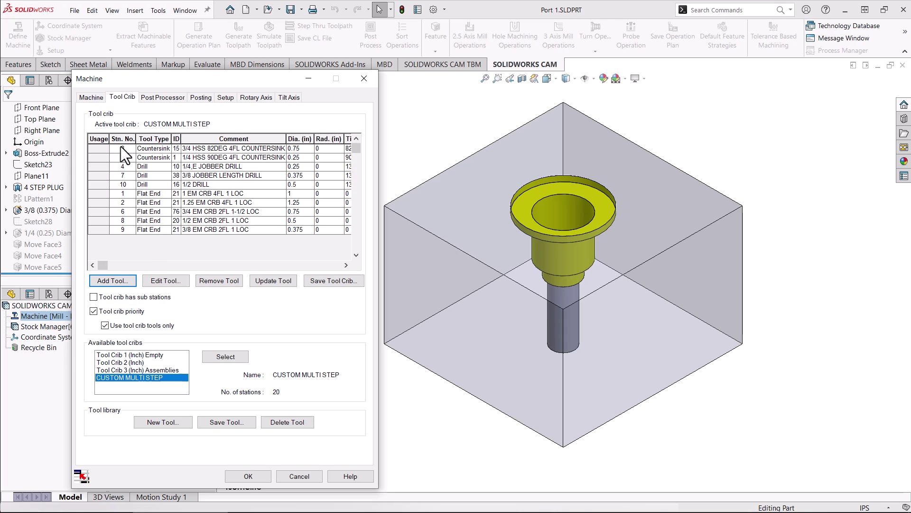
pyautogui.click(91, 97)
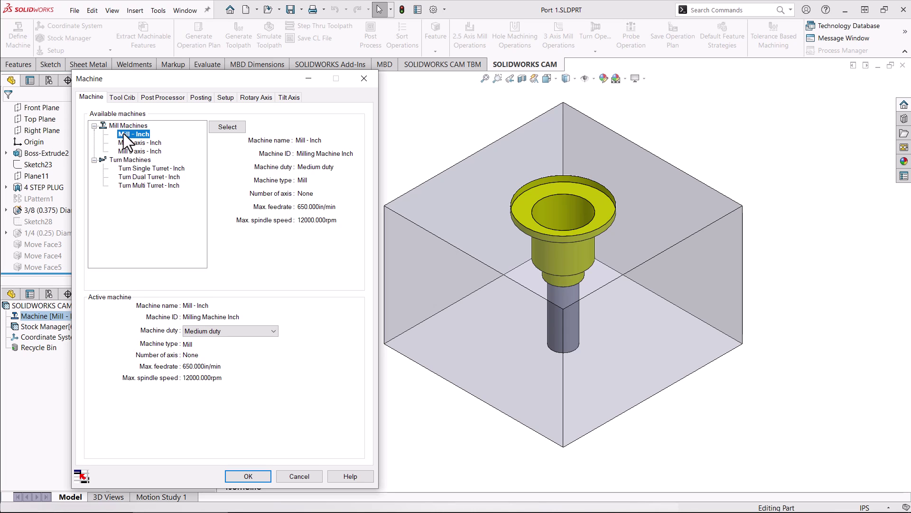
pyautogui.click(117, 99)
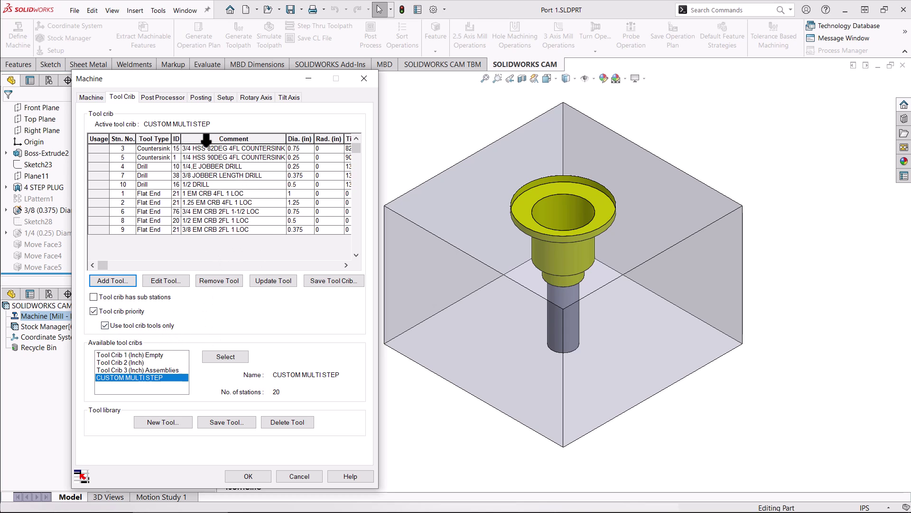
pyautogui.click(252, 472)
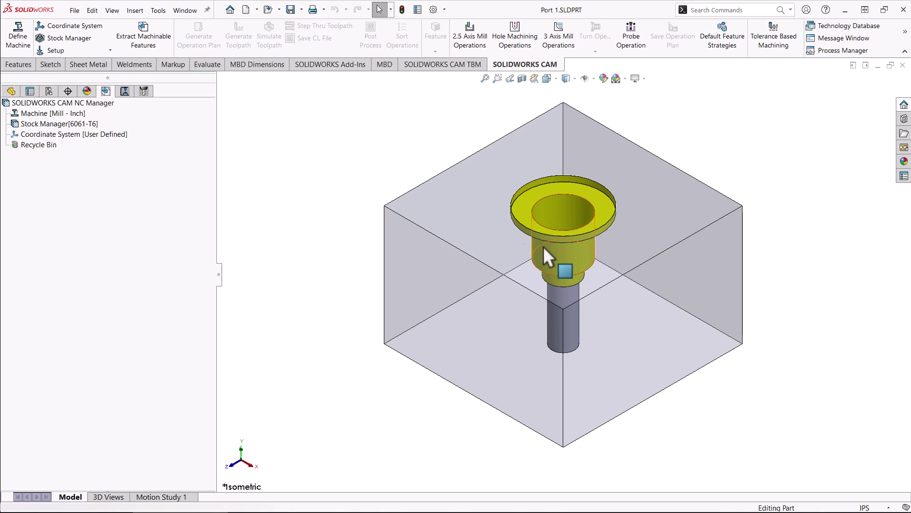
# Step: Accept the 6061-T6 bounding-box stock and place the coordinate origin at the block's top corner, defining Z
pyautogui.doubleClick(59, 124)
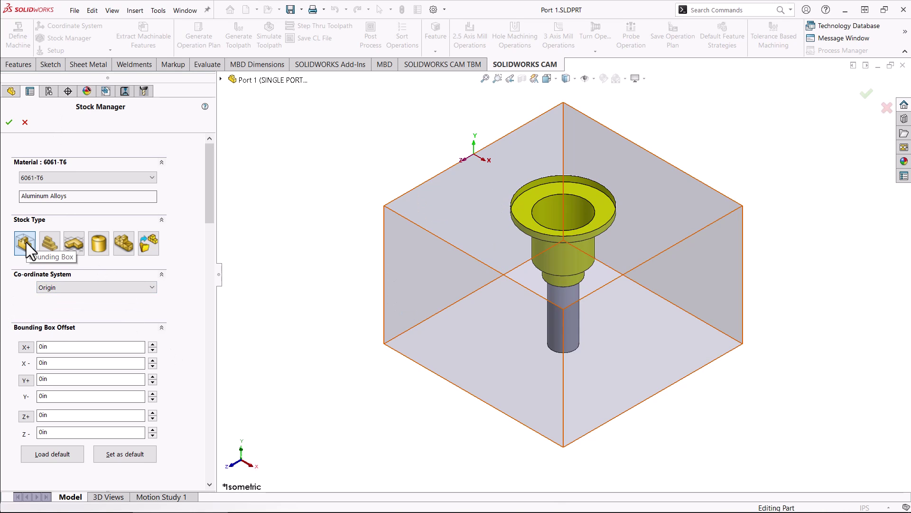
pyautogui.click(9, 122)
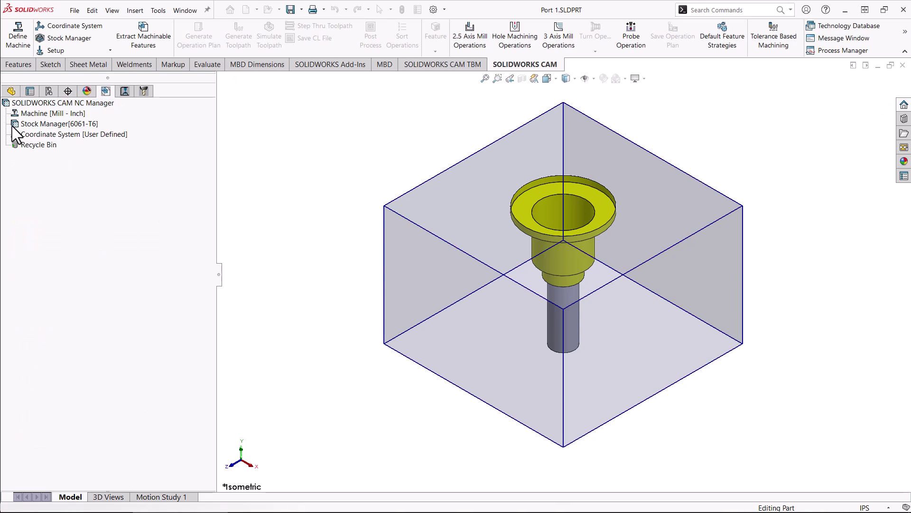
pyautogui.doubleClick(47, 136)
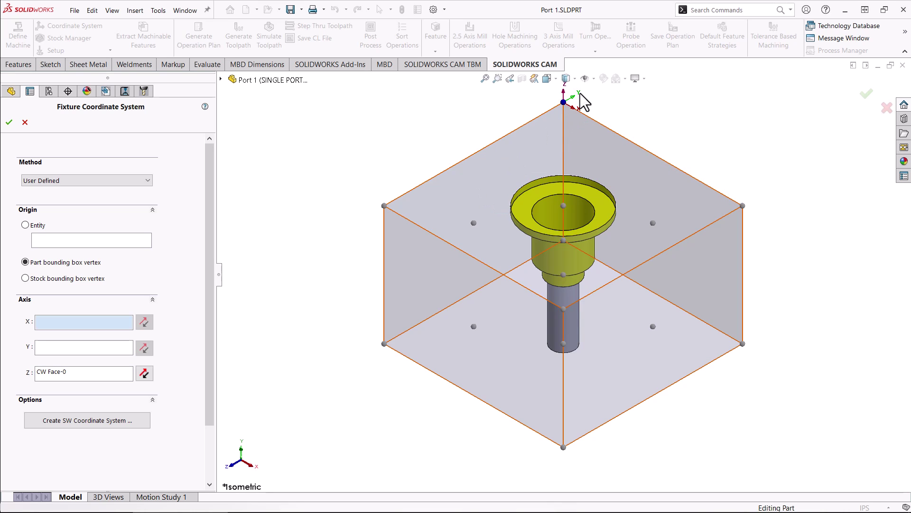
pyautogui.click(563, 99)
pyautogui.click(80, 376)
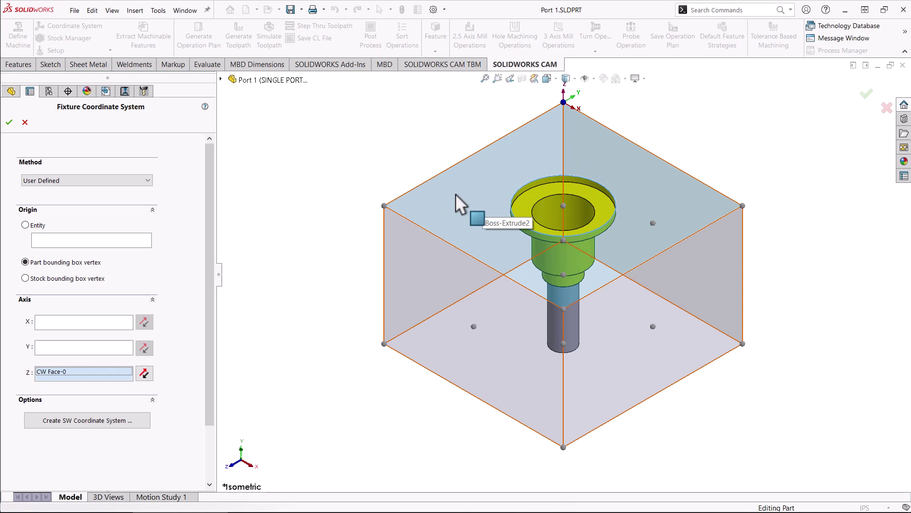
pyautogui.click(9, 123)
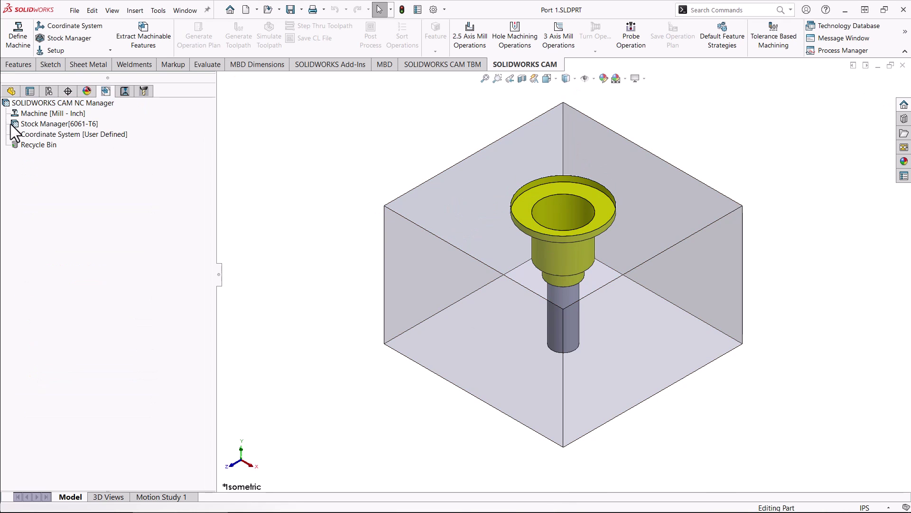
# Step: Create Mill Part Setup1 from the block's top face and extract the stepped hole as MS Hole1
pyautogui.rightClick(76, 134)
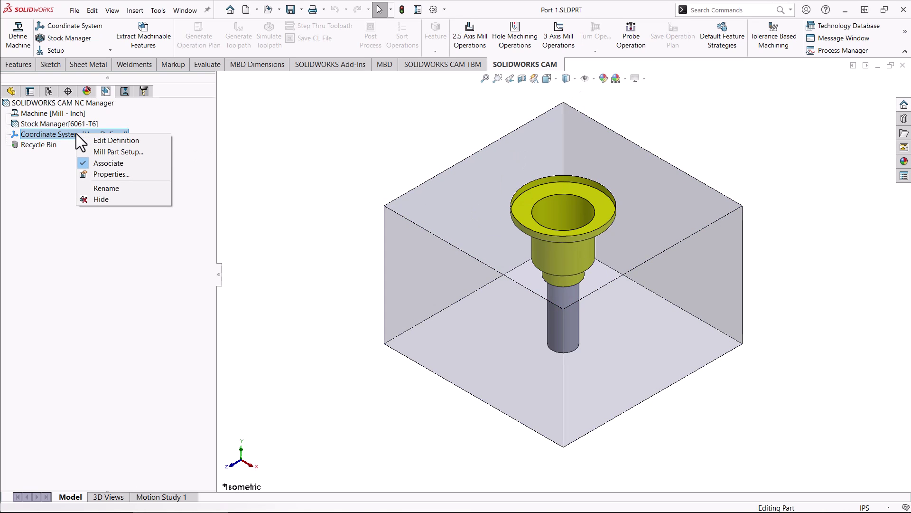
pyautogui.click(132, 152)
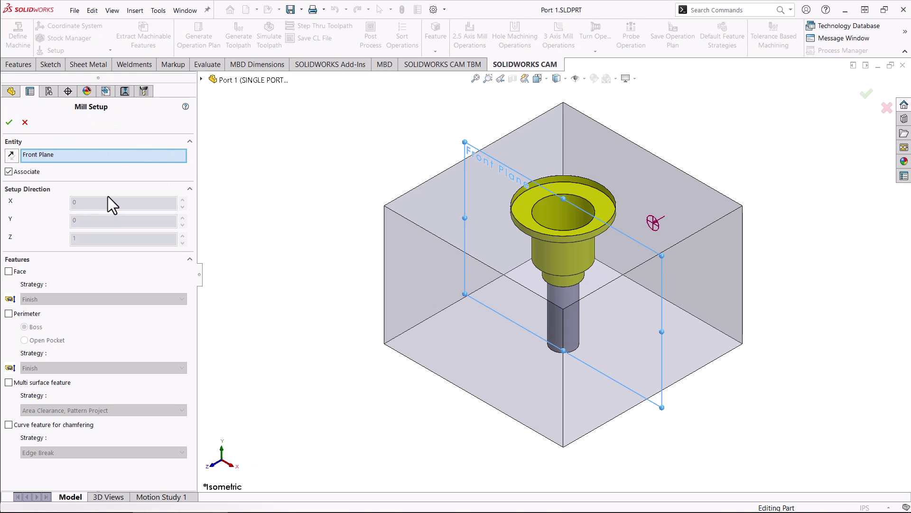
pyautogui.click(438, 201)
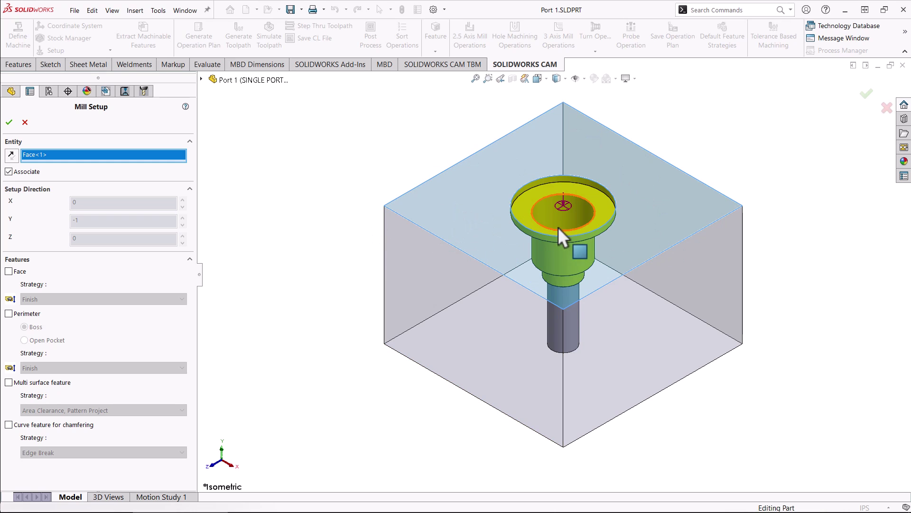
pyautogui.click(9, 123)
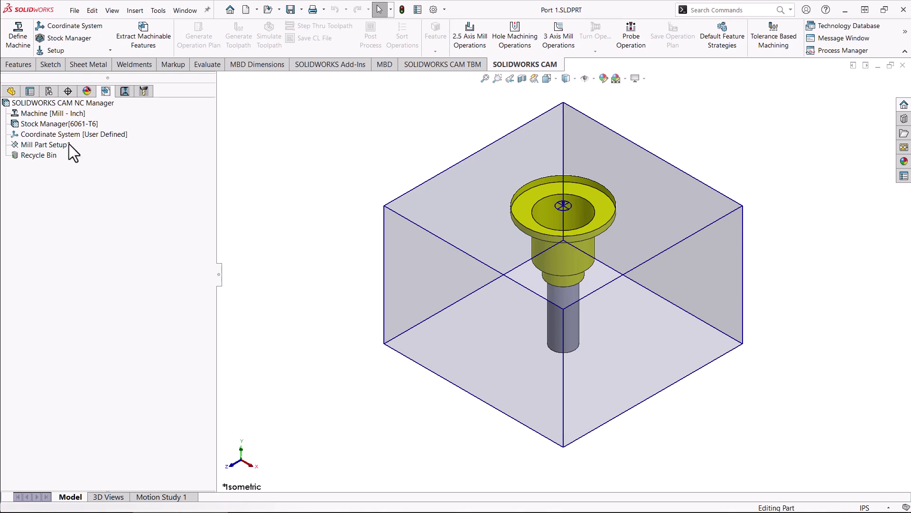
pyautogui.click(150, 44)
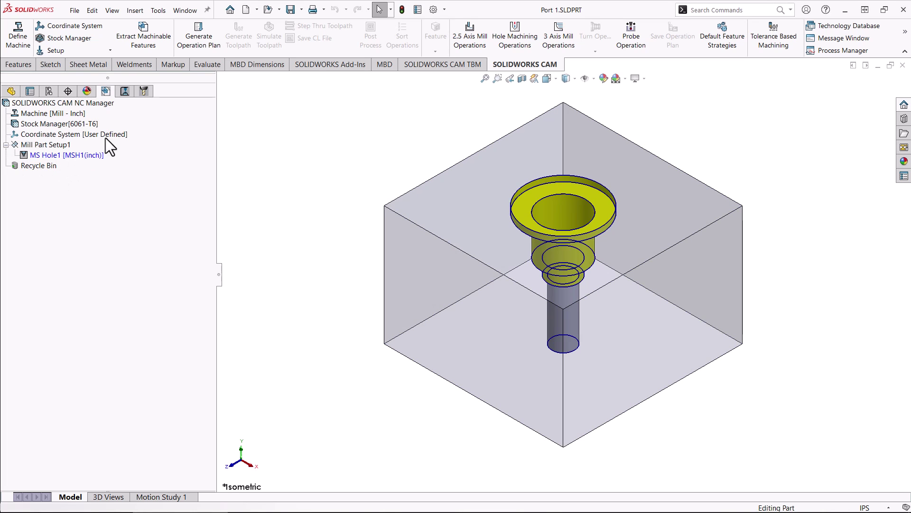
# Step: Generate the operation plan and toolpaths, creating Center Drill1 and the 0.25in Drill1
pyautogui.click(195, 40)
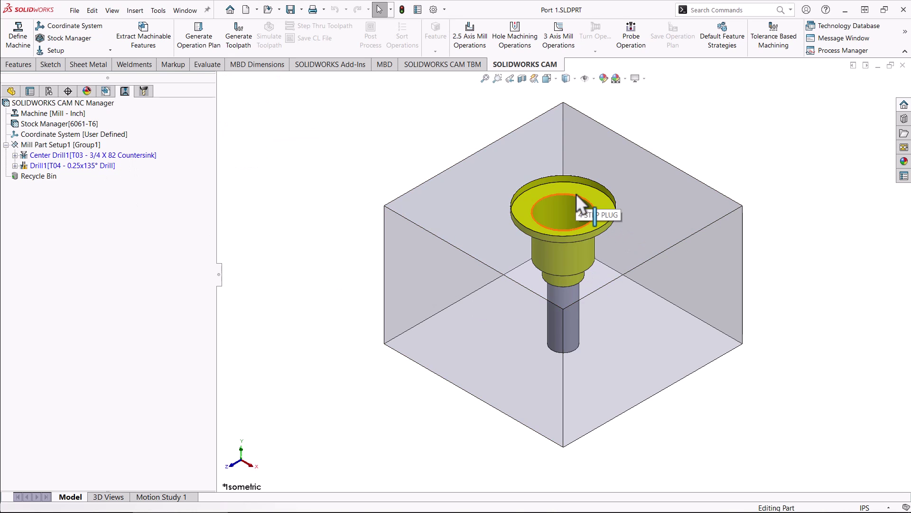
pyautogui.click(237, 41)
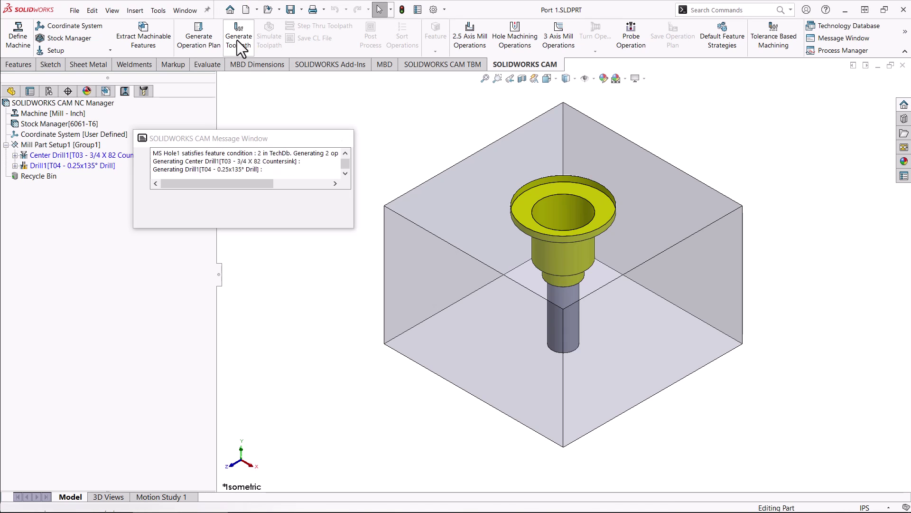
pyautogui.moveTo(144, 156)
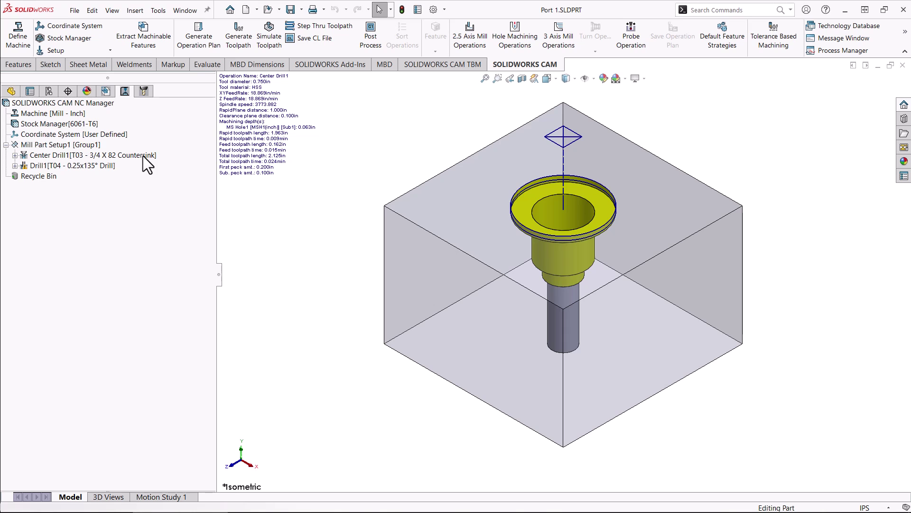
pyautogui.click(103, 166)
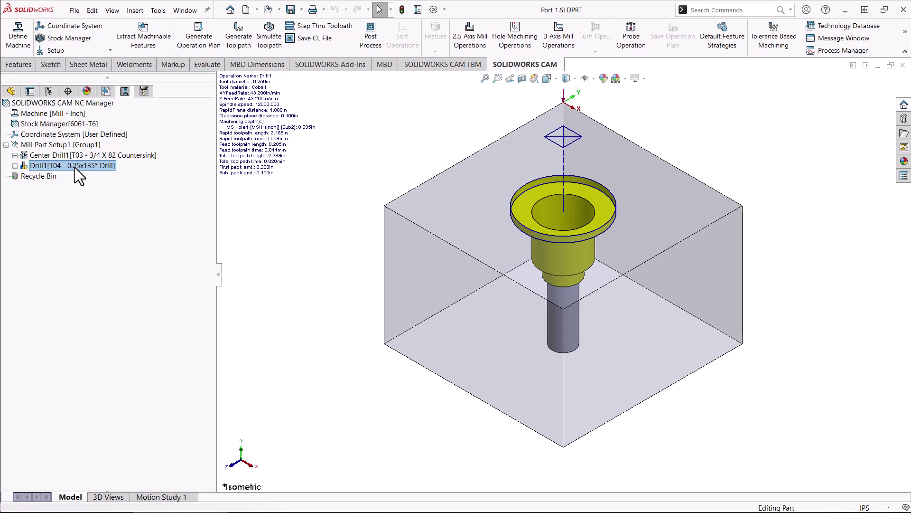
# Step: Check the narrow hole section's diameter on the enlarged model, then restore the operations tree
pyautogui.click(218, 275)
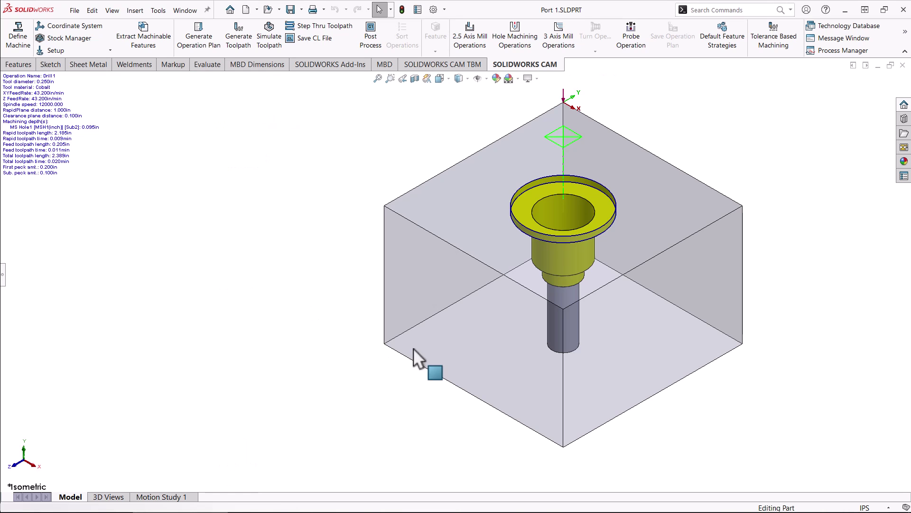
pyautogui.click(551, 321)
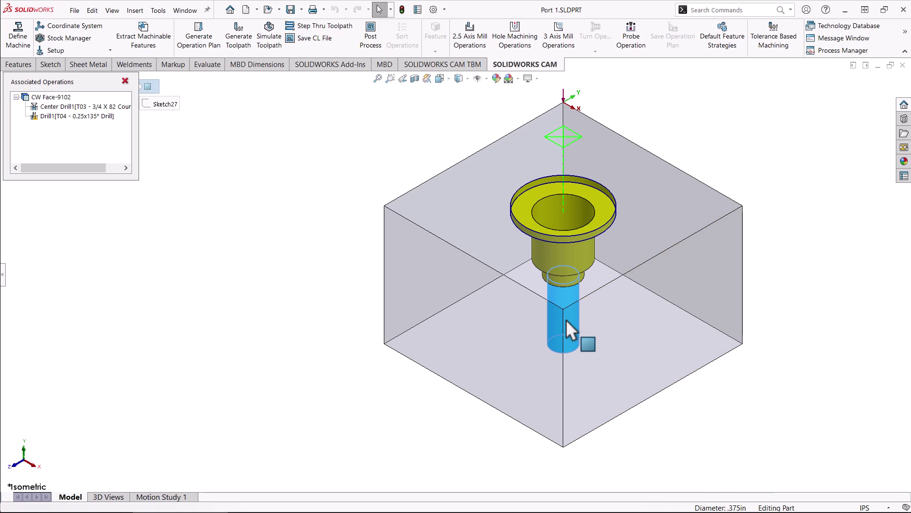
pyautogui.click(330, 218)
pyautogui.moveTo(565, 273)
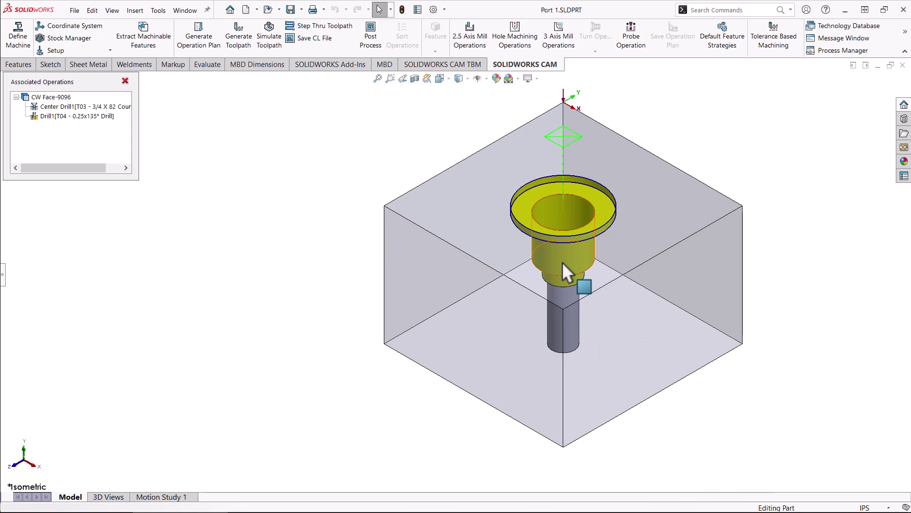
pyautogui.click(4, 275)
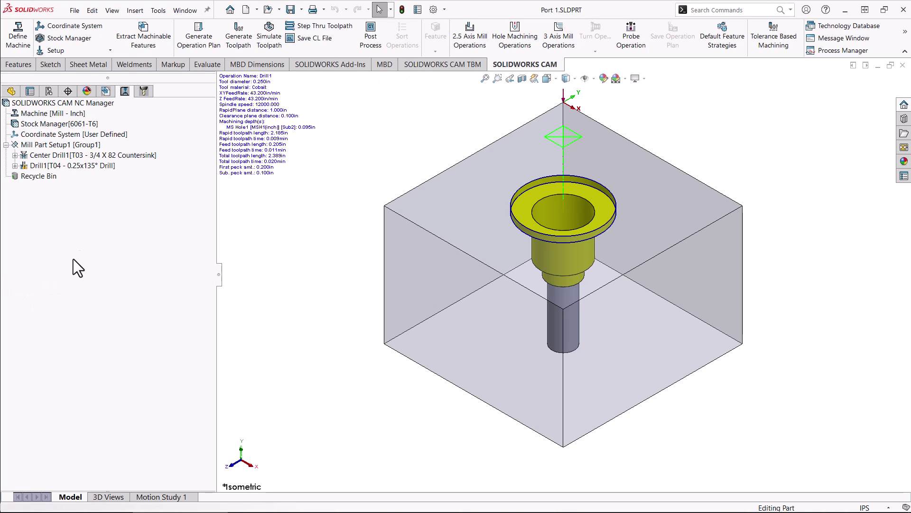
# Step: Assign the 3/8 JOBBER LENGTH DRILL from station 7 to Drill1
pyautogui.doubleClick(100, 164)
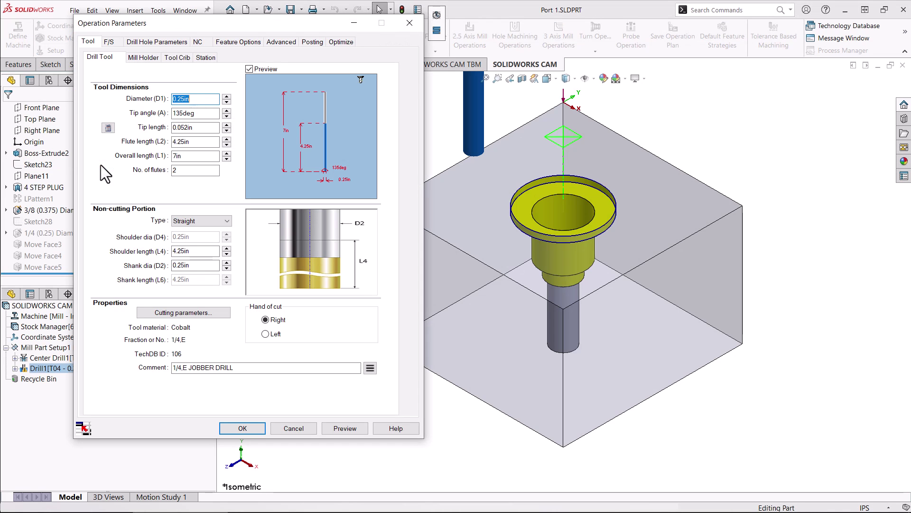
pyautogui.click(175, 58)
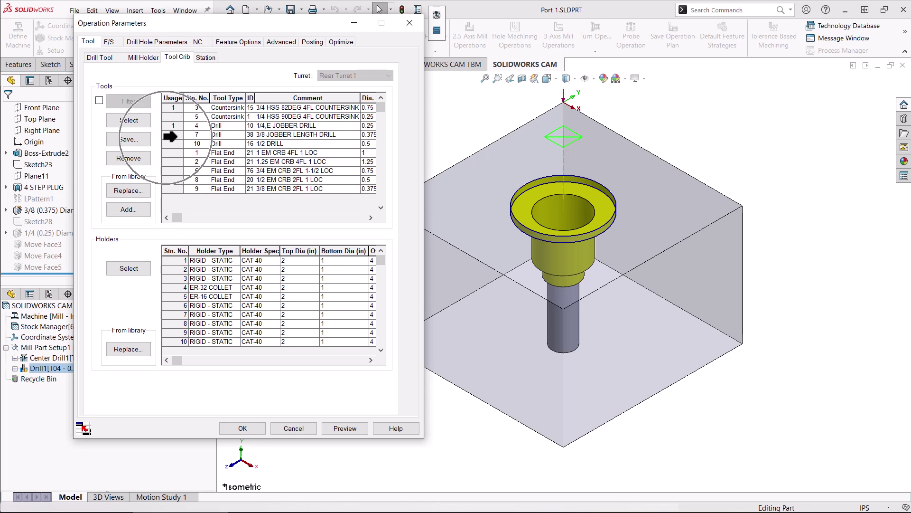
pyautogui.click(165, 137)
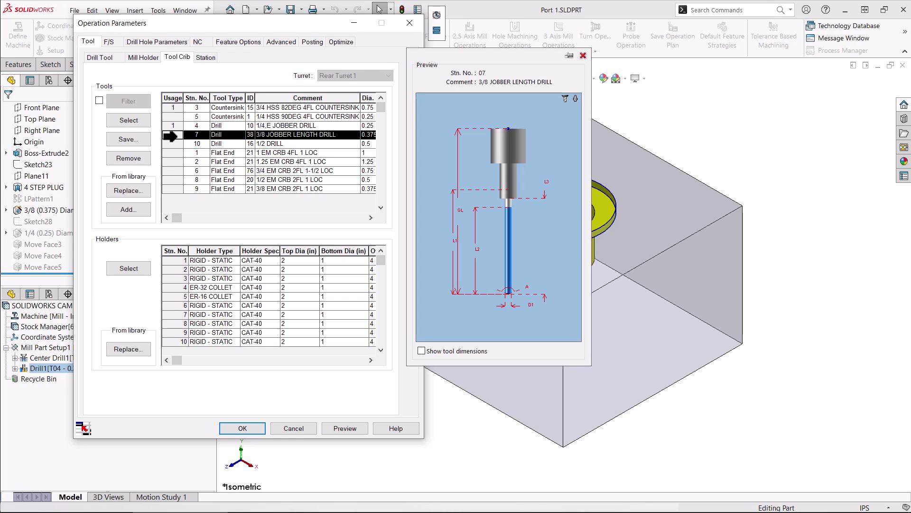
pyautogui.click(130, 120)
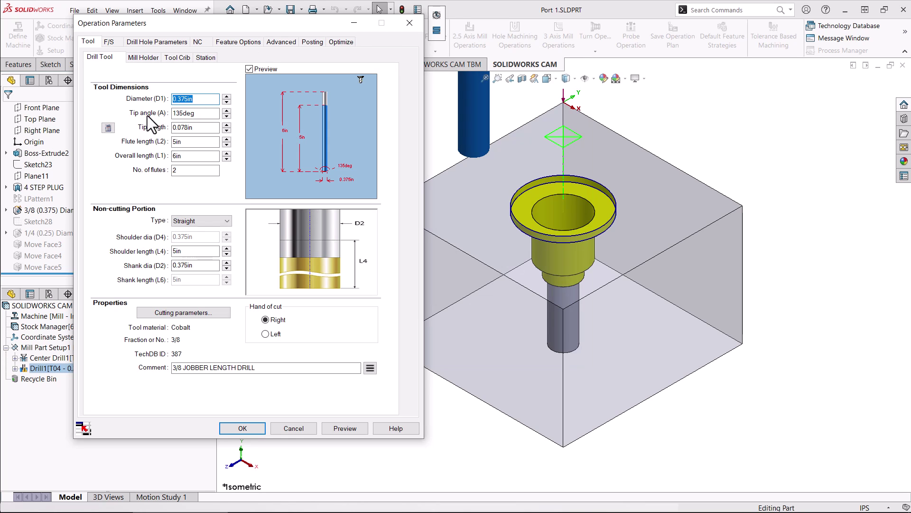
# Step: Review Drill1's drilling cycle and feature options, then open MS Hole1's hole parameters
pyautogui.click(162, 42)
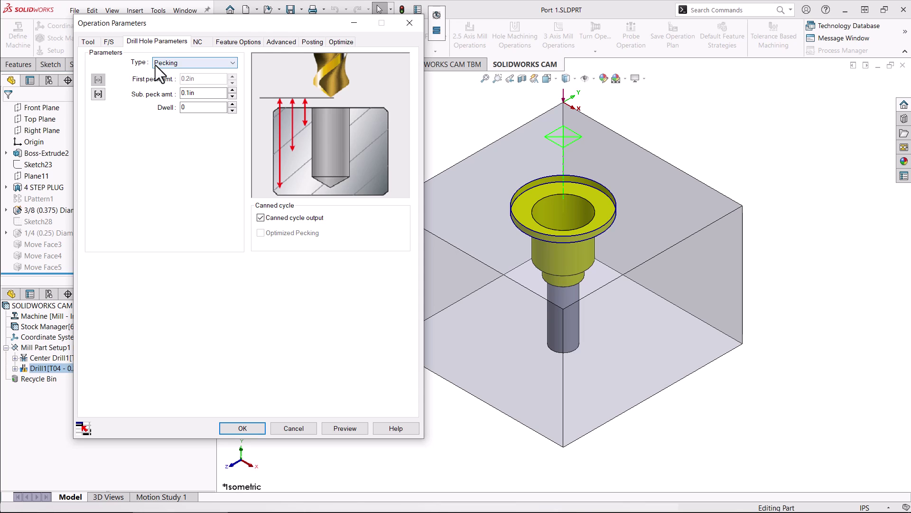
pyautogui.click(243, 41)
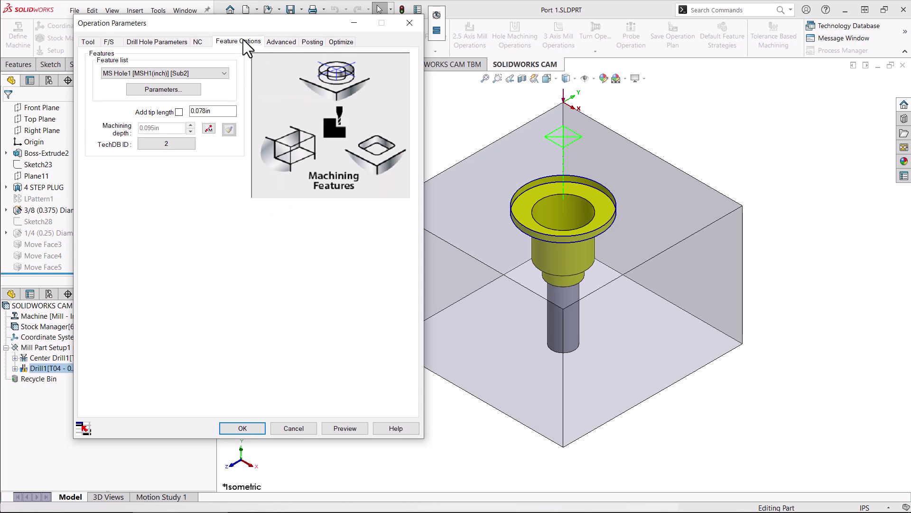
pyautogui.click(168, 88)
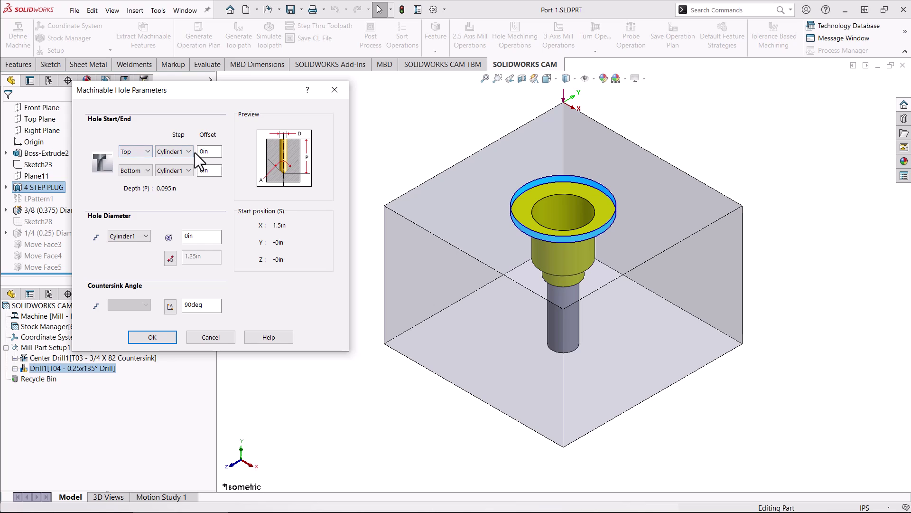
# Step: Set the hole bottom and diameter to Cylinder4, the 0.375in bore, giving a 2in depth
pyautogui.click(189, 171)
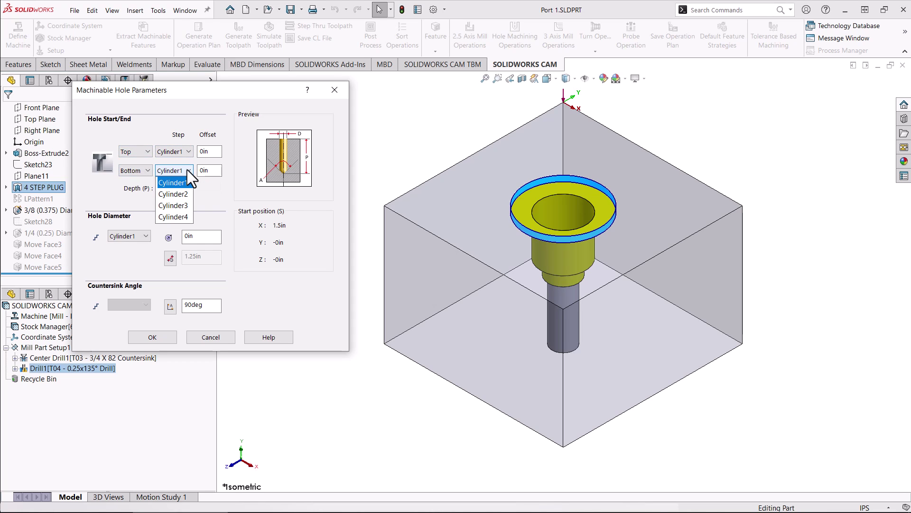
pyautogui.click(184, 218)
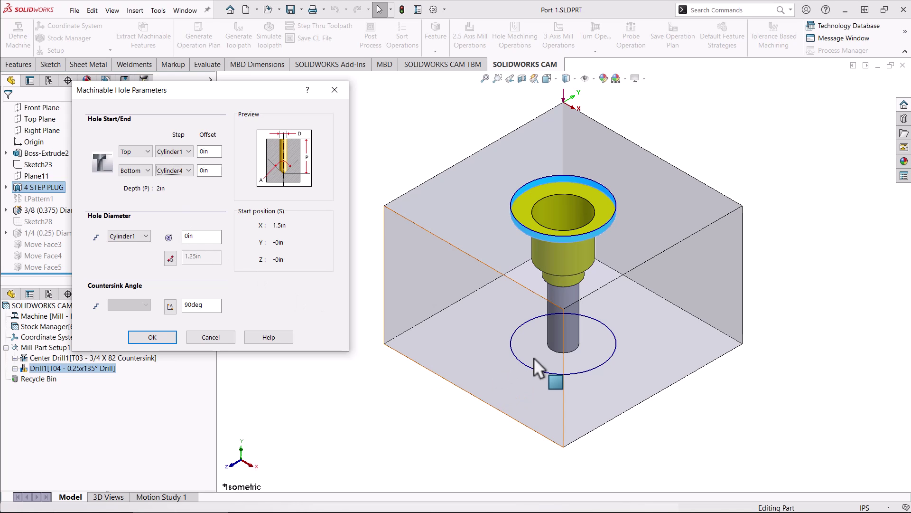
pyautogui.click(144, 236)
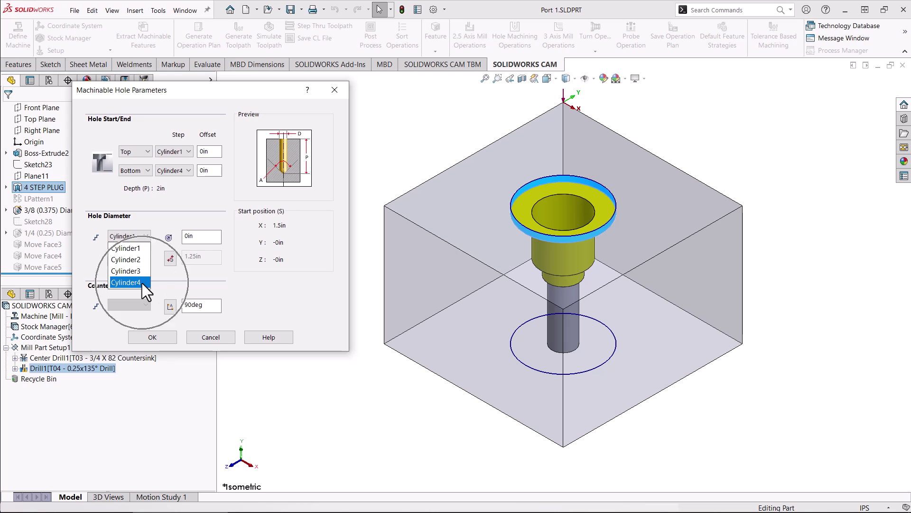
pyautogui.click(141, 283)
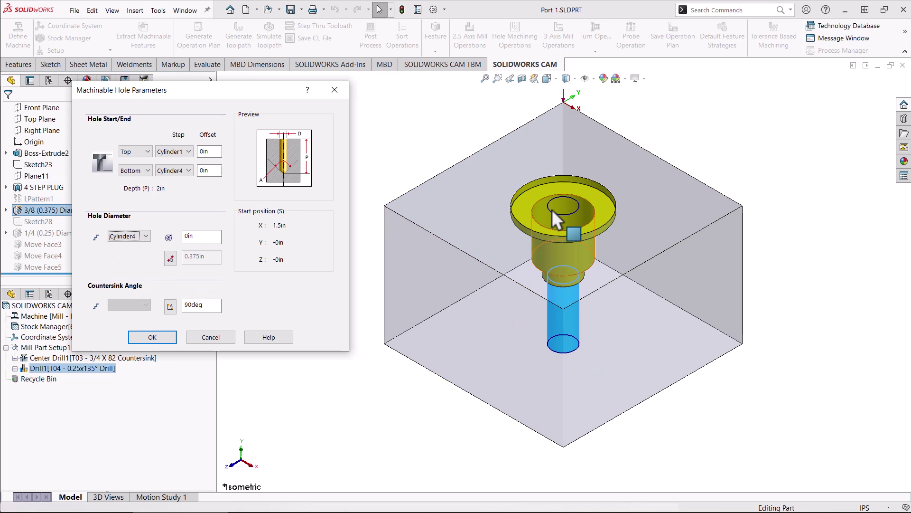
pyautogui.click(556, 352)
# Step: Include the drill tip length so Drill1 machines to 2.078in, and preview the toolpath
pyautogui.click(162, 338)
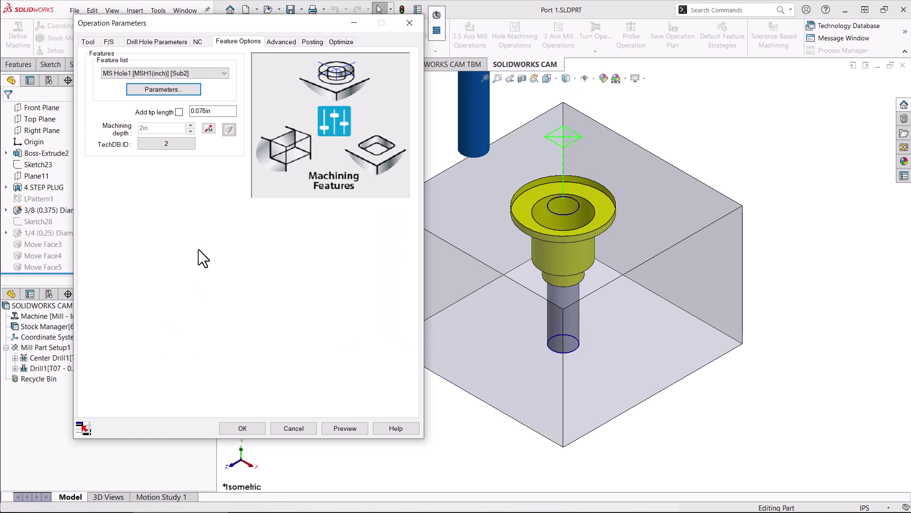
pyautogui.click(179, 112)
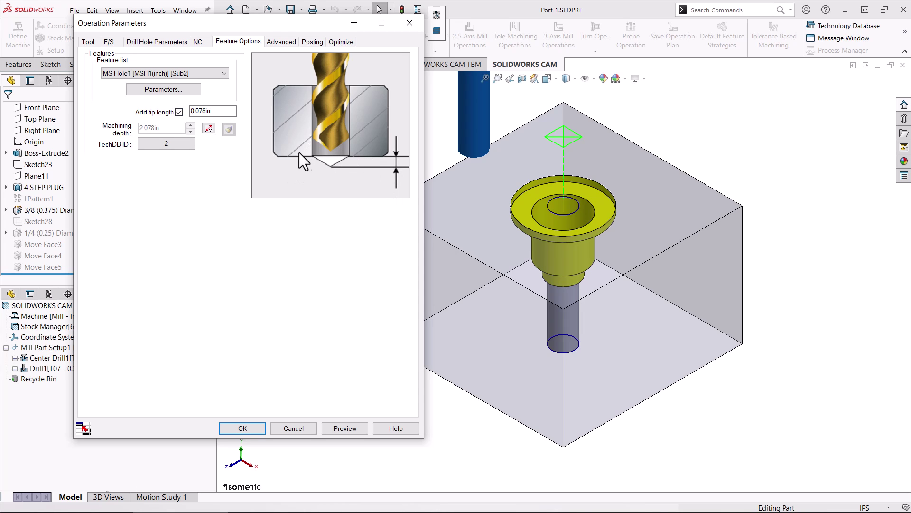
pyautogui.click(340, 429)
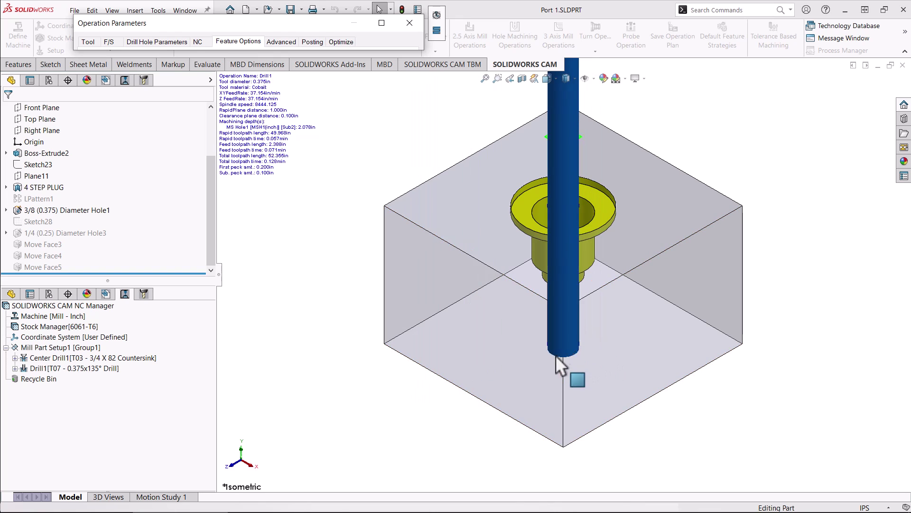
# Step: Inspect the drill toolpath in front view, accept Drill1, and return to isometric view
pyautogui.moveTo(480, 394); pyautogui.dragTo(502, 376, button='middle')
pyautogui.hotkey('ctrl', '1')
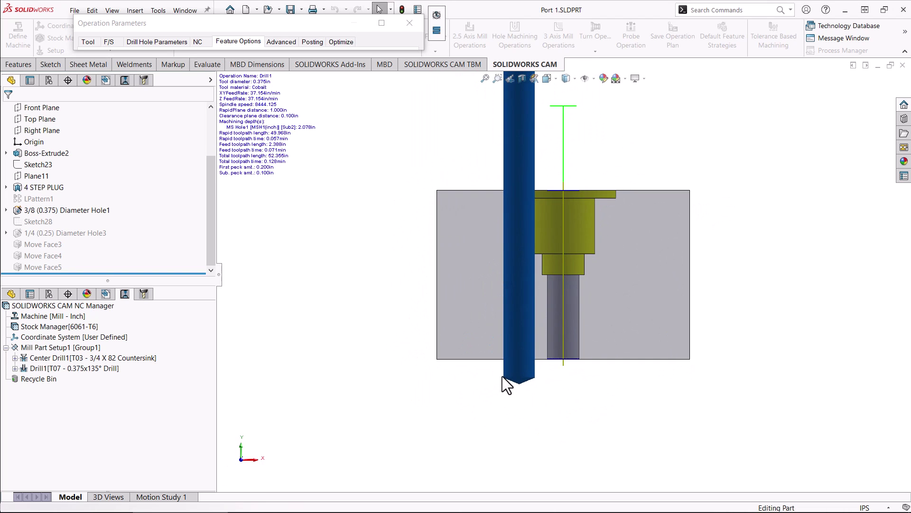
pyautogui.scroll(-5, 602, 357)
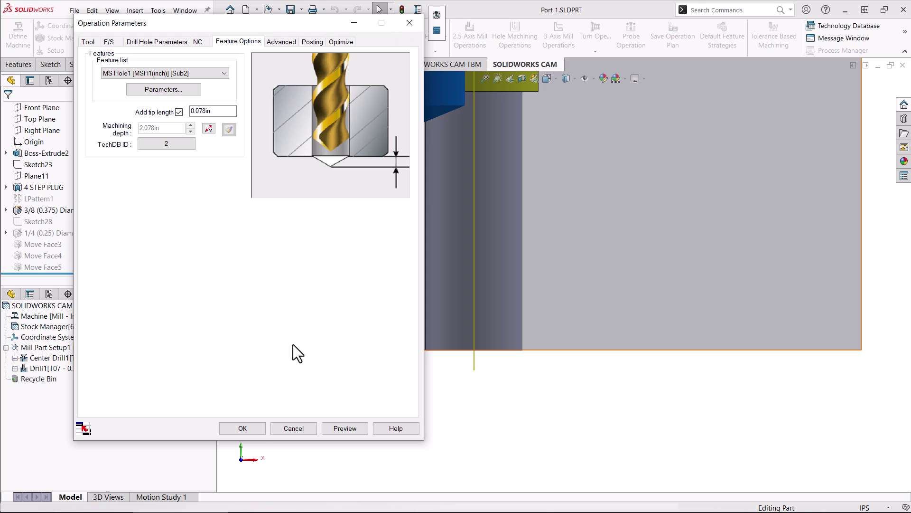
pyautogui.click(256, 426)
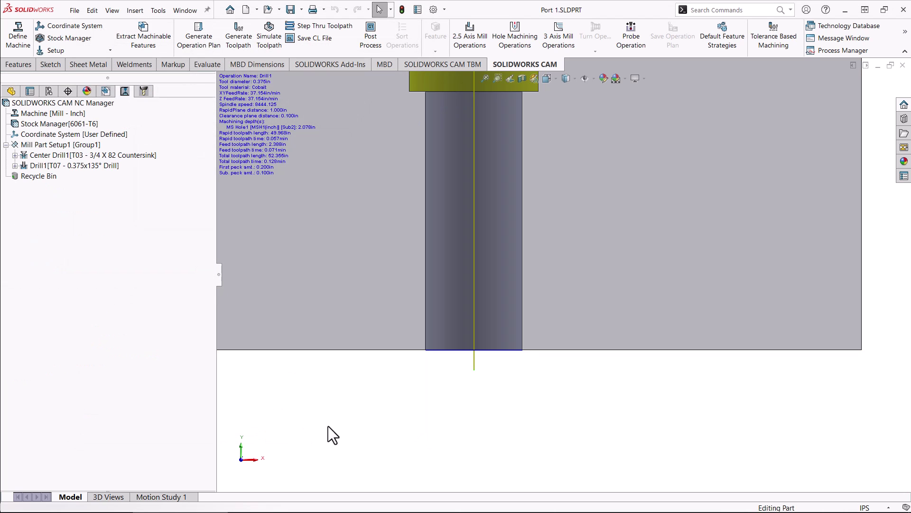
pyautogui.hotkey('ctrl', '7')
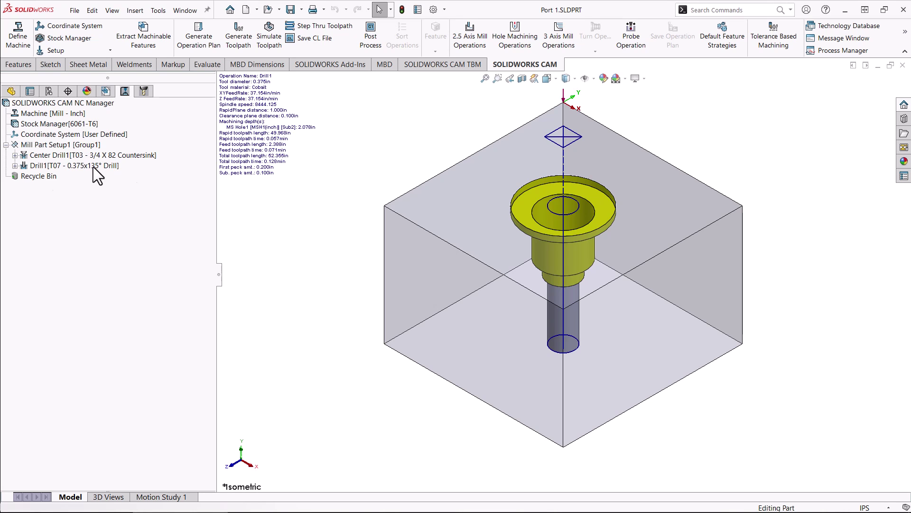
pyautogui.rightClick(94, 167)
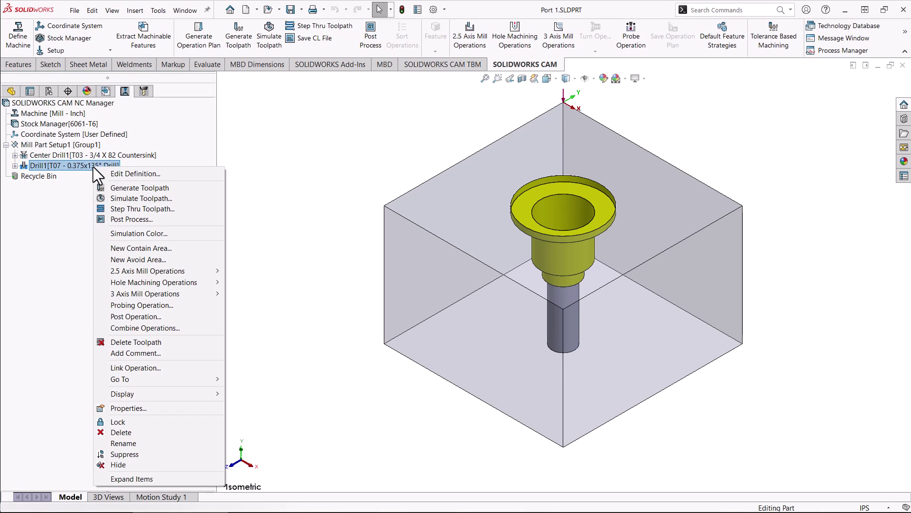
# Step: Add a Rough Mill operation on MS Hole1 using the T06 - 0.75 Flat End tool
pyautogui.moveTo(175, 286)
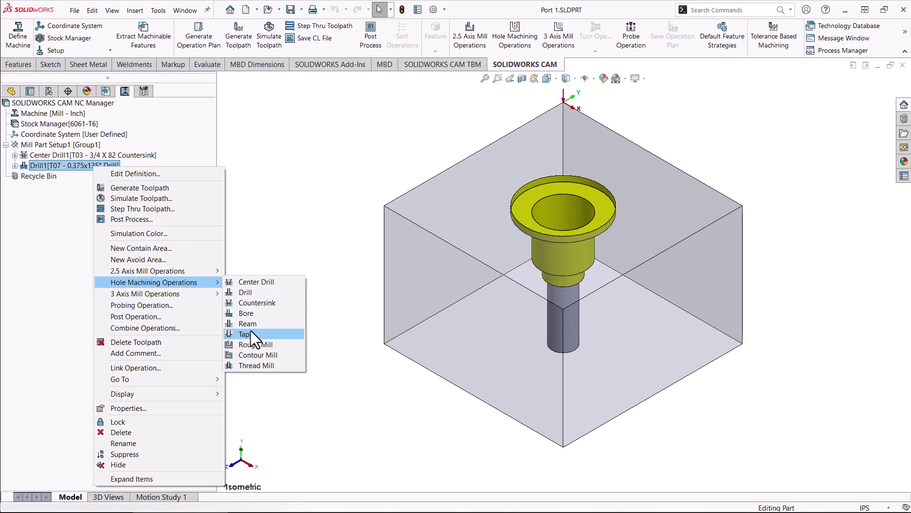
pyautogui.click(251, 346)
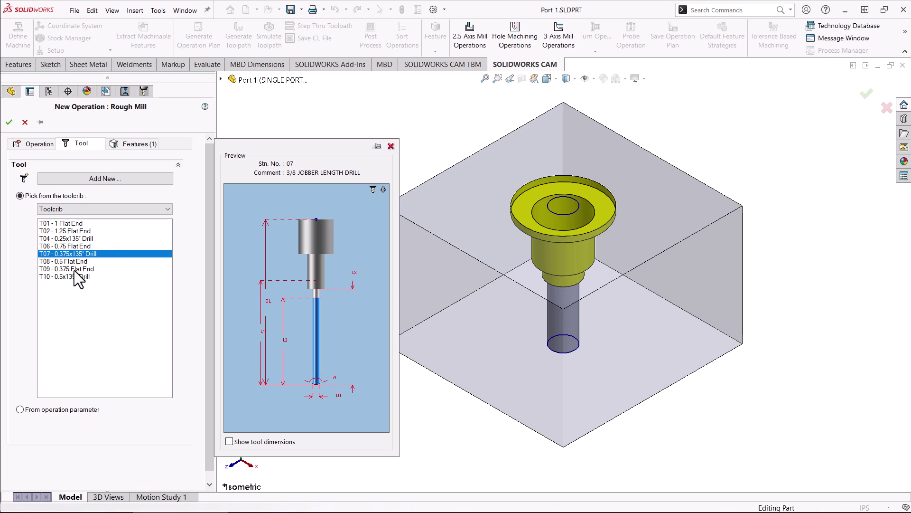
pyautogui.click(75, 246)
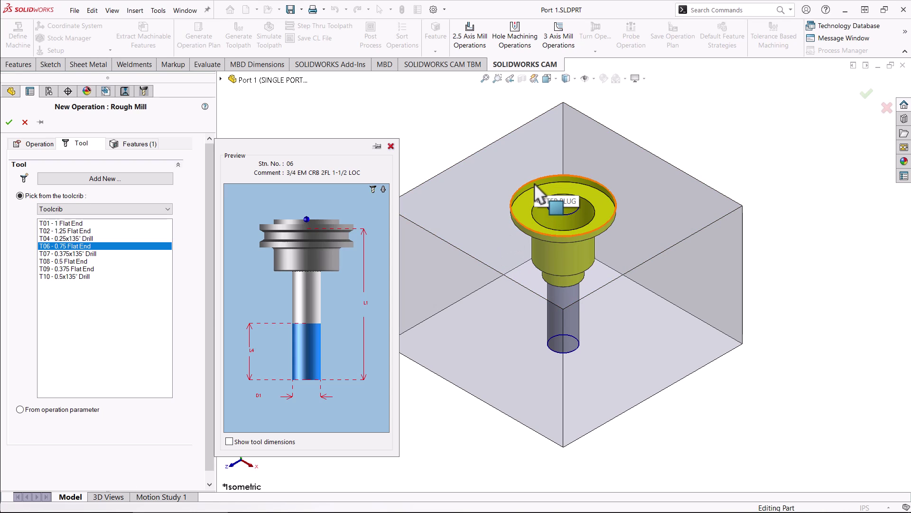
pyautogui.click(134, 144)
pyautogui.click(94, 285)
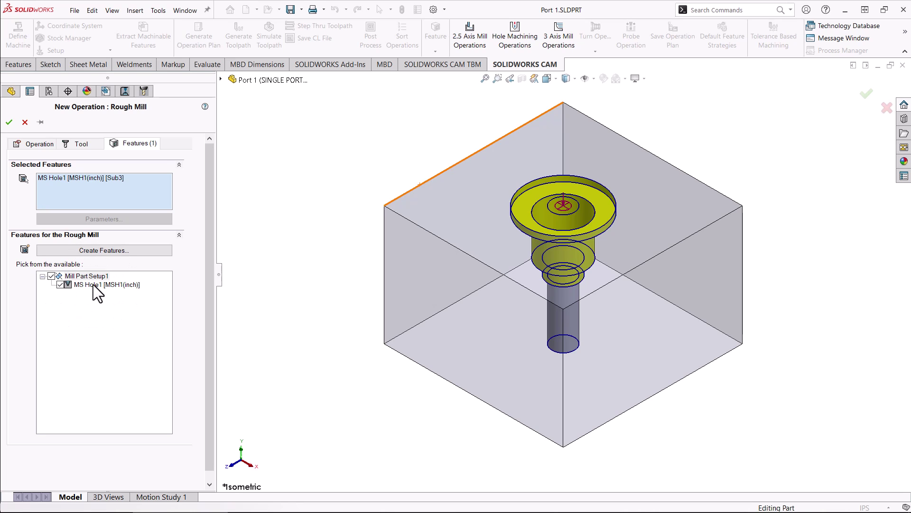
pyautogui.click(9, 122)
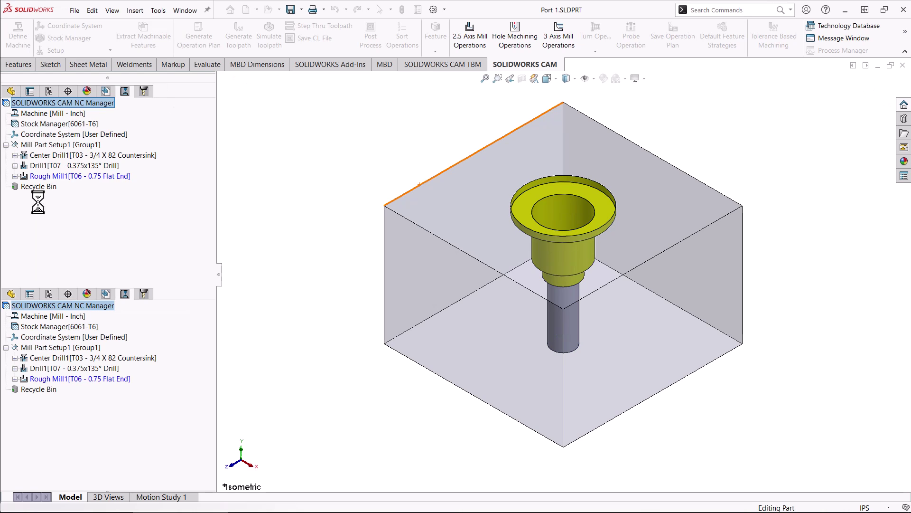
# Step: Give Rough Mill1 side allowance 0 and stepover 35, then open MS Hole1's hole parameters
pyautogui.doubleClick(29, 177)
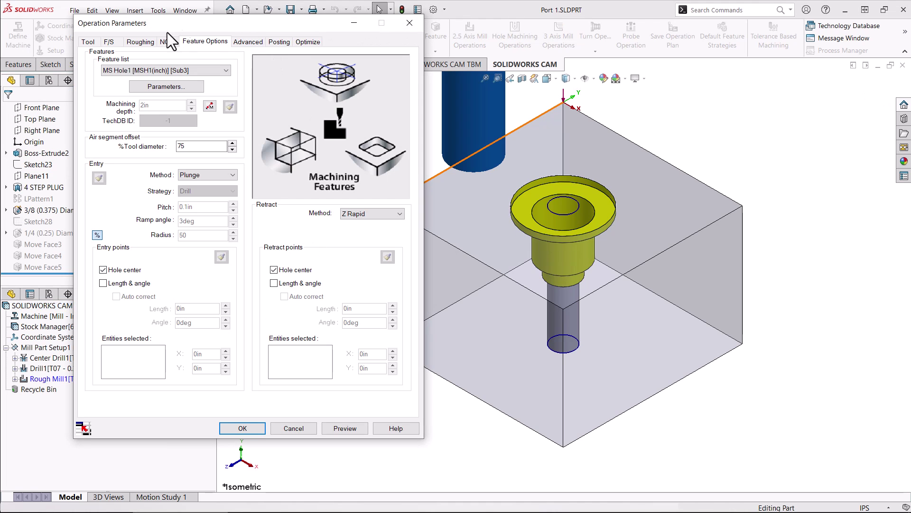
pyautogui.click(140, 40)
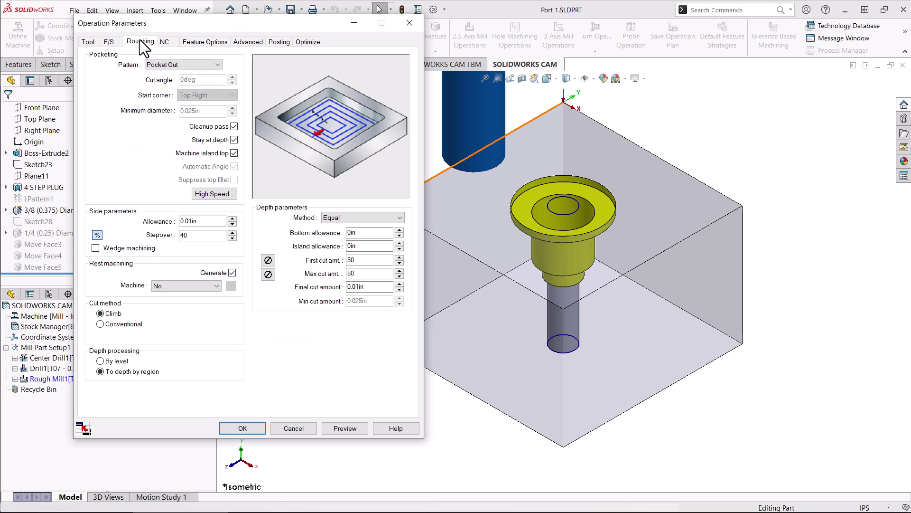
pyautogui.click(199, 221)
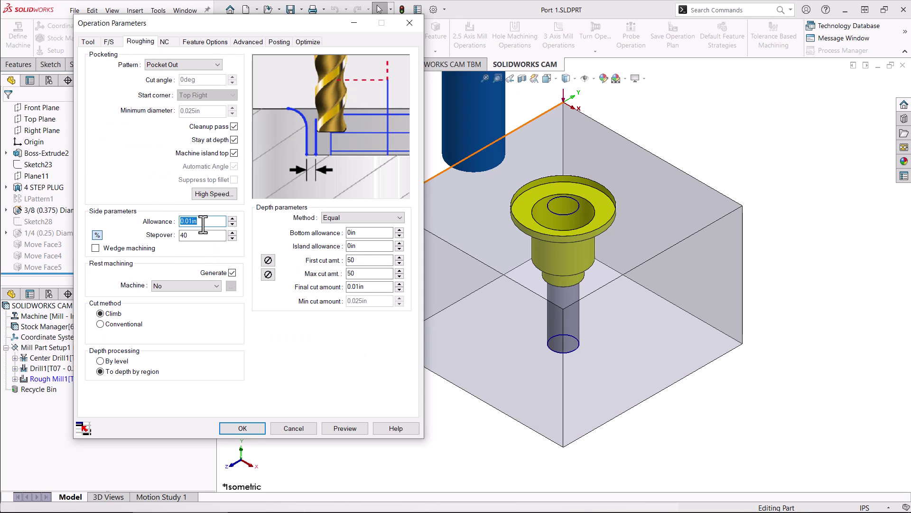
pyautogui.write('0')
pyautogui.click(203, 236)
pyautogui.write('35')
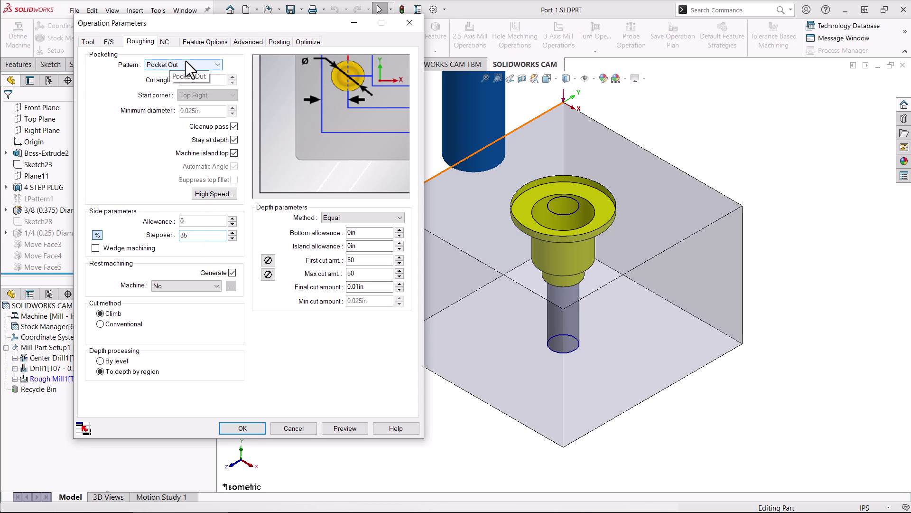
pyautogui.click(209, 40)
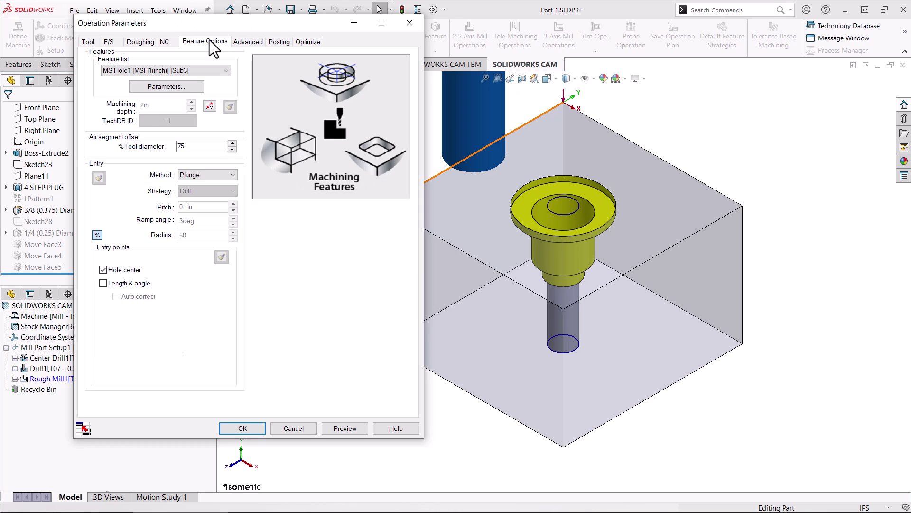
pyautogui.click(182, 88)
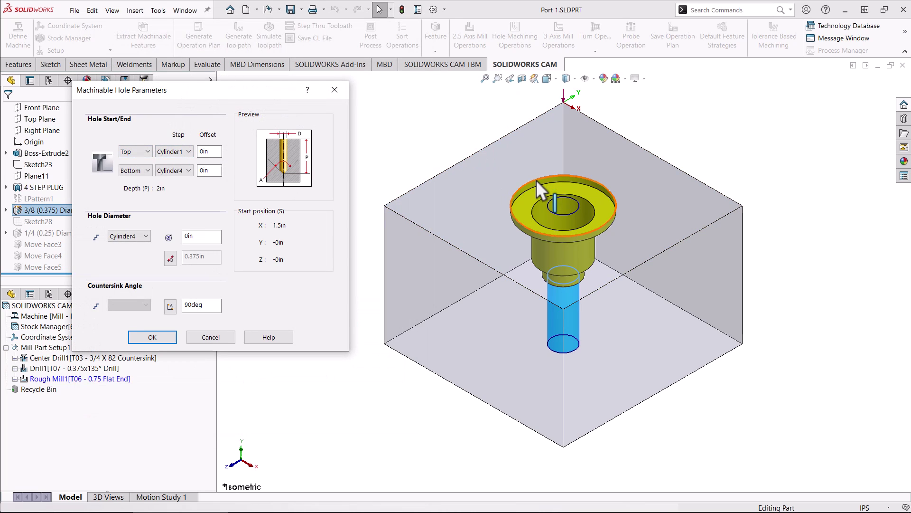
# Step: Set the hole bottom and diameter to Cylinder1 (1.25in), giving a 0.095in depth
pyautogui.click(178, 171)
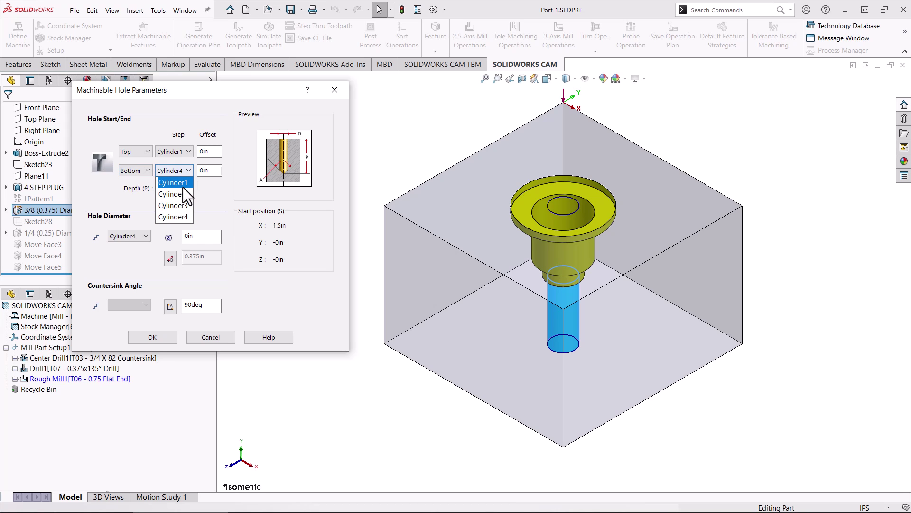
pyautogui.click(175, 183)
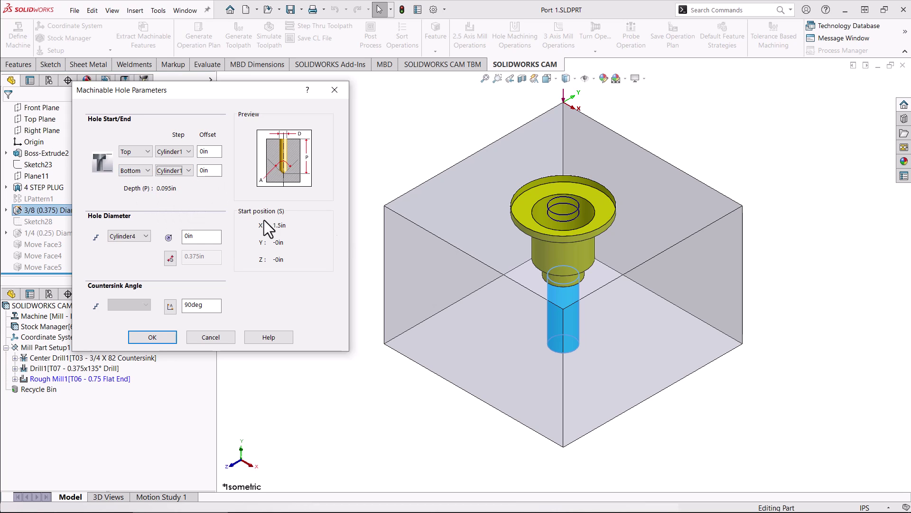
pyautogui.click(147, 236)
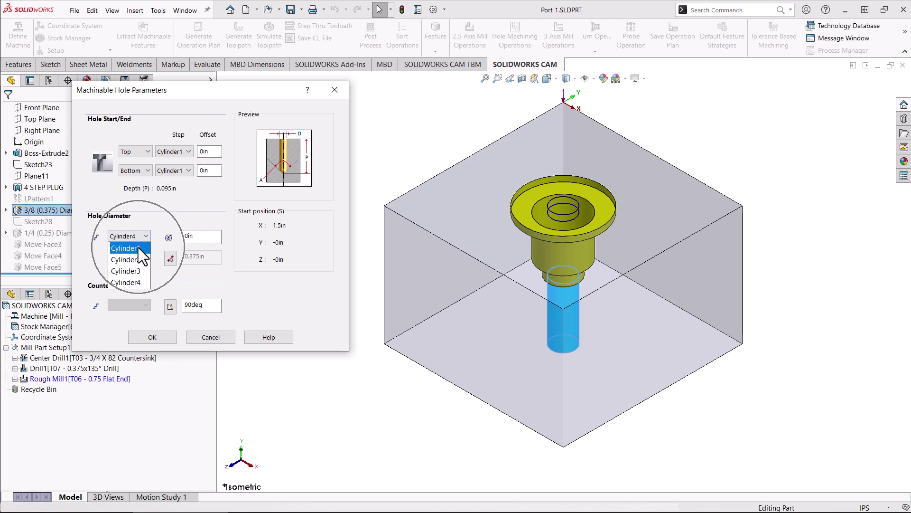
pyautogui.click(138, 246)
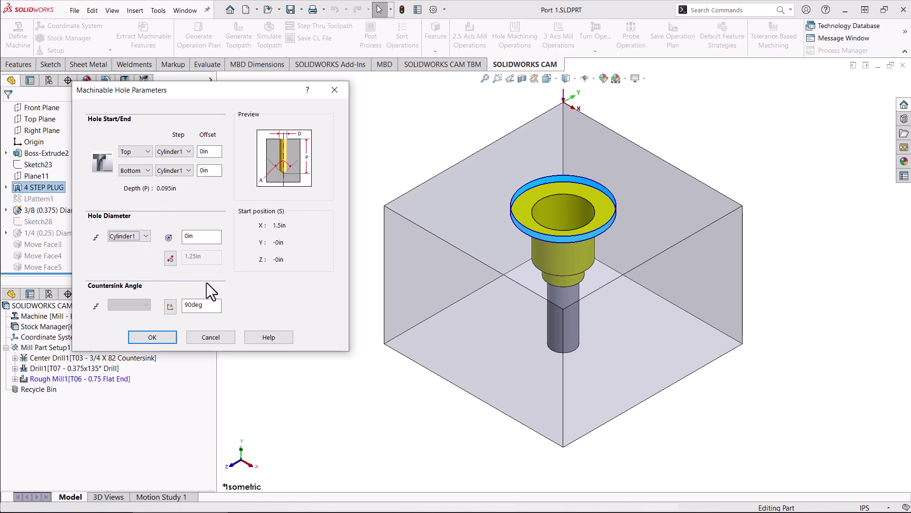
pyautogui.click(150, 337)
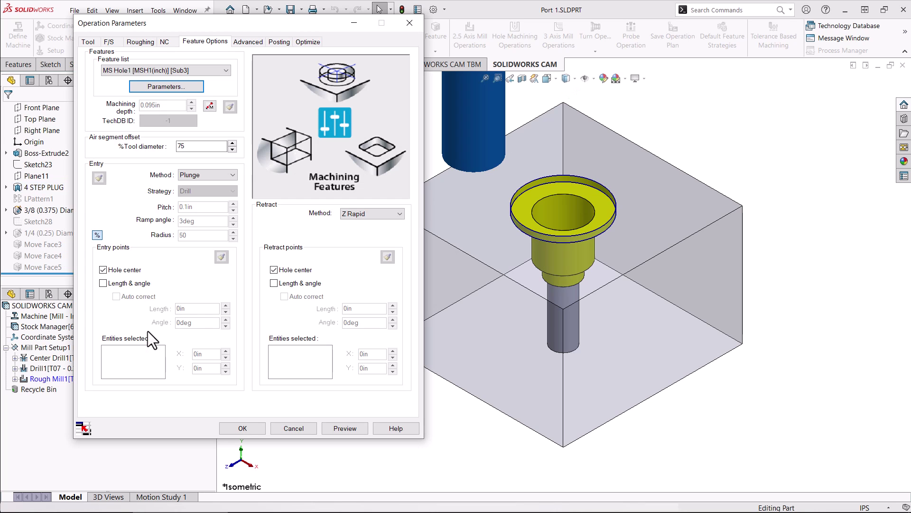
# Step: Preview the Rough Mill1 toolpath and accept its operation settings
pyautogui.click(345, 428)
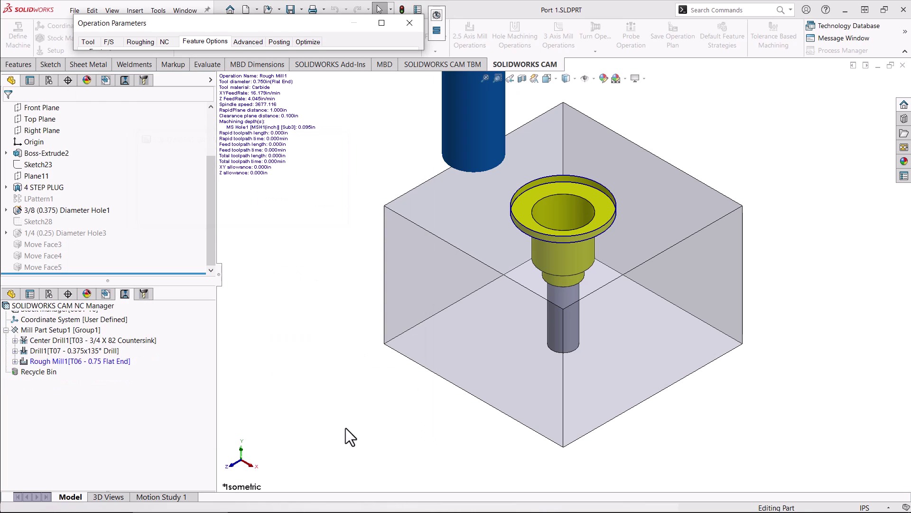
pyautogui.moveTo(345, 426); pyautogui.dragTo(299, 19)
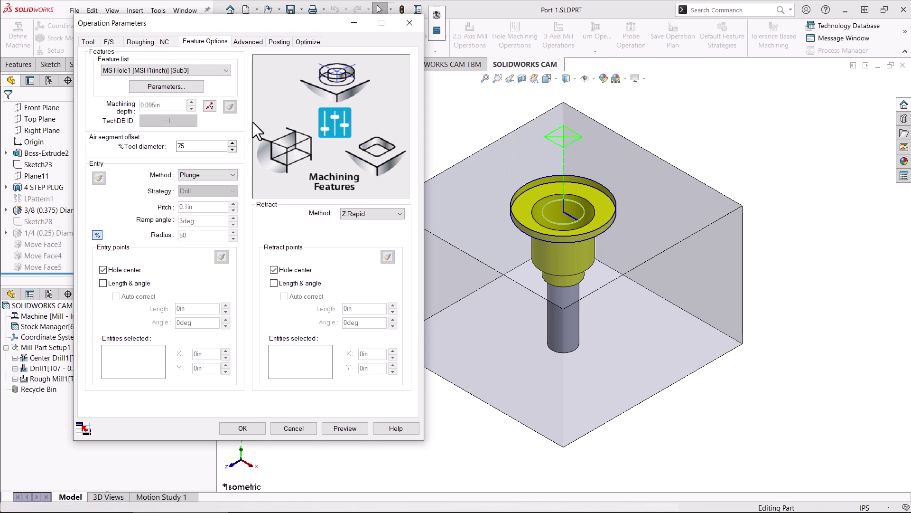
pyautogui.click(240, 427)
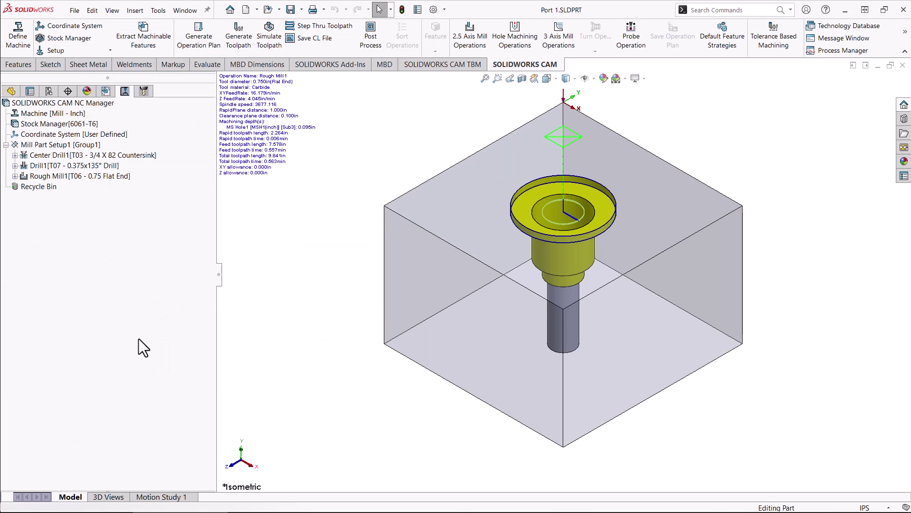
# Step: Rename the Rough Mill1 operation in the NC Manager tree to FIRST STEP RM
pyautogui.click(65, 177)
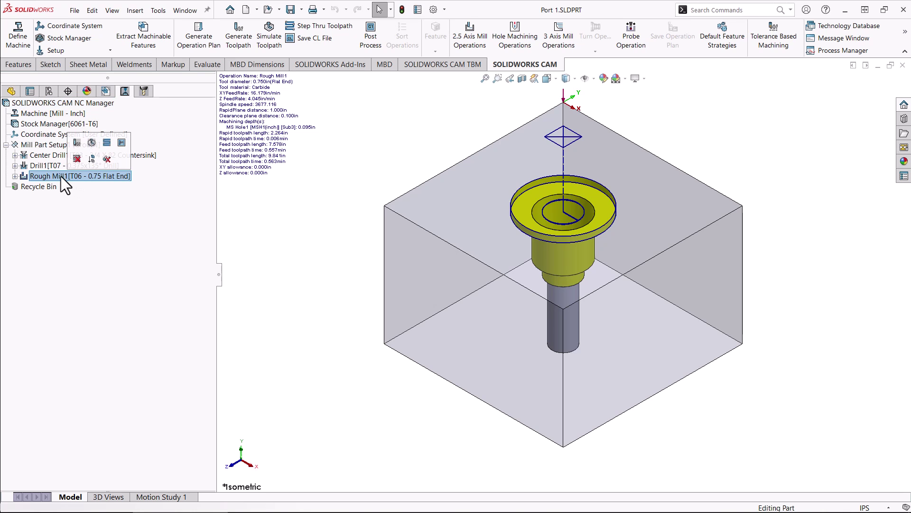
pyautogui.click(61, 175)
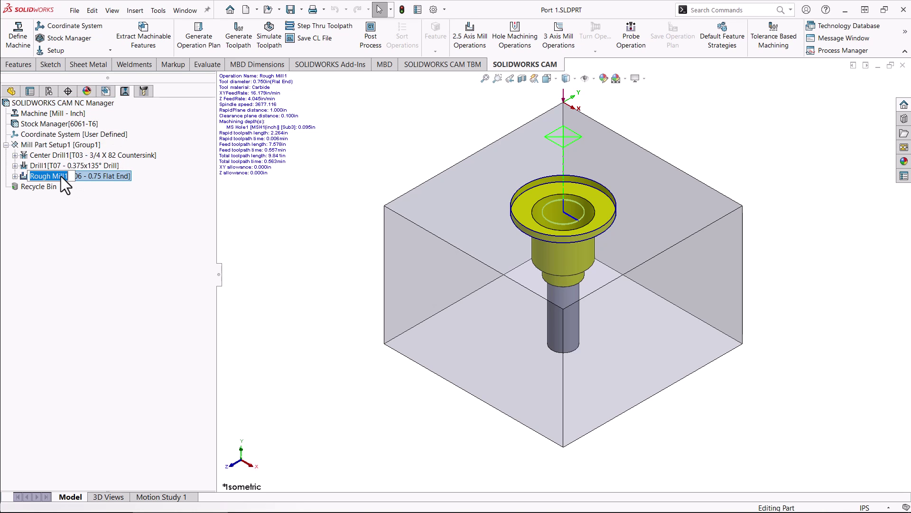
pyautogui.write('FIR')
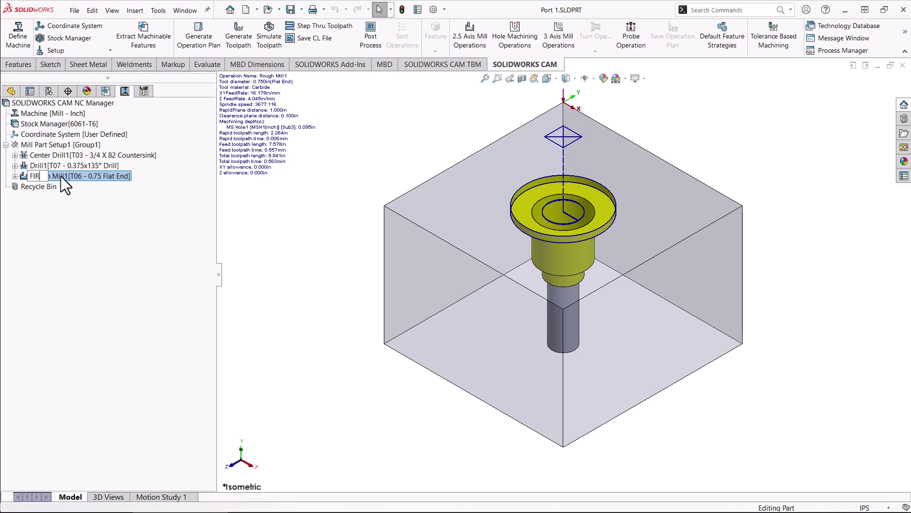
pyautogui.write('ST STEP RM')
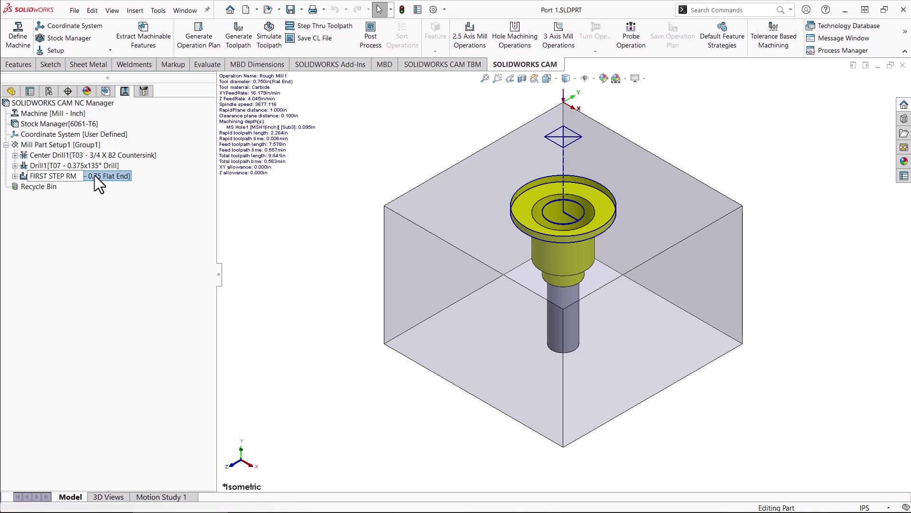
pyautogui.press('Return')
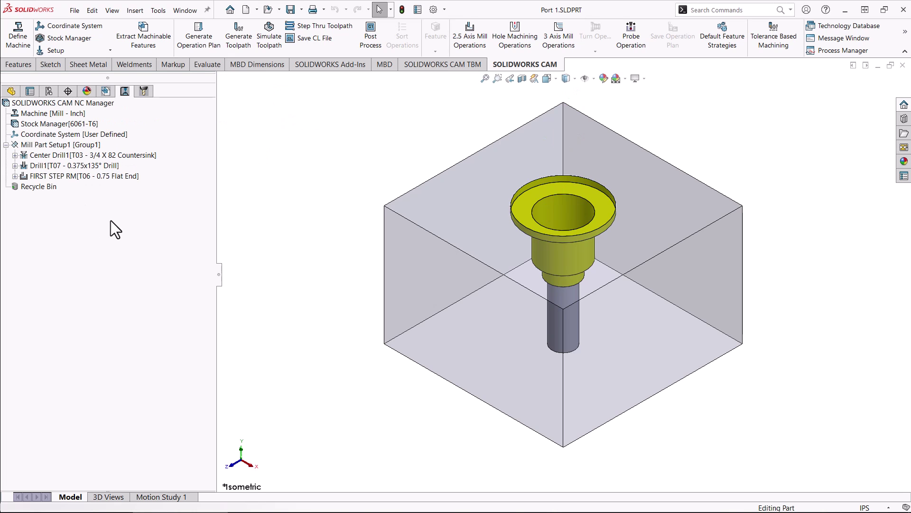
# Step: Ctrl-drag FIRST STEP RM twice to create two copies, then move the original above them
pyautogui.click(106, 175)
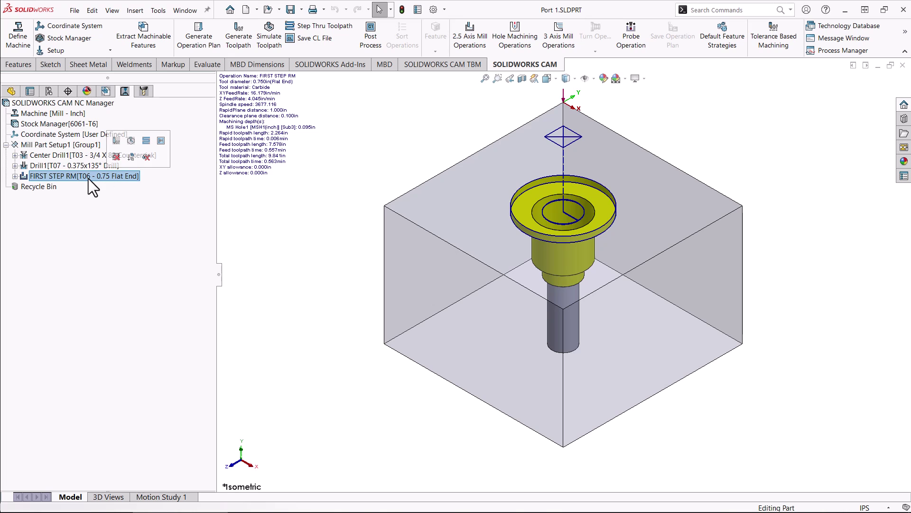
pyautogui.moveTo(87, 176); pyautogui.dragTo(138, 166)
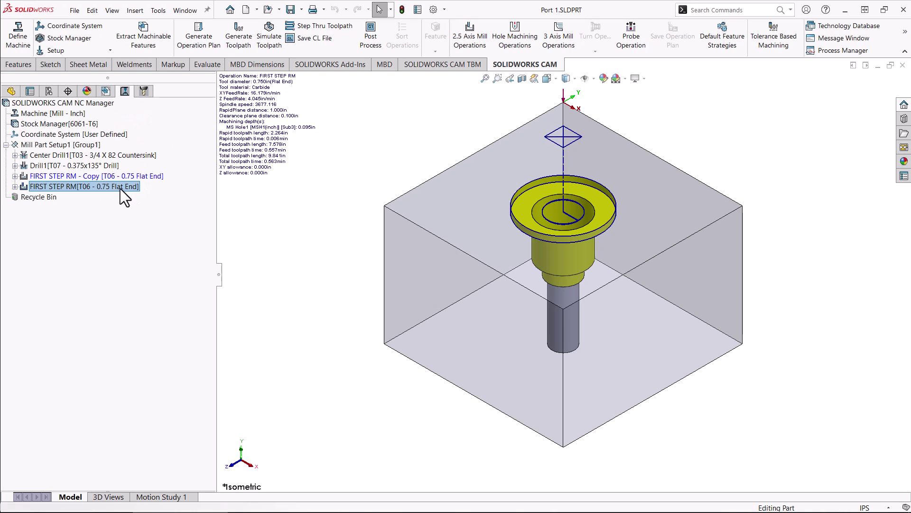
pyautogui.moveTo(115, 187); pyautogui.dragTo(152, 160)
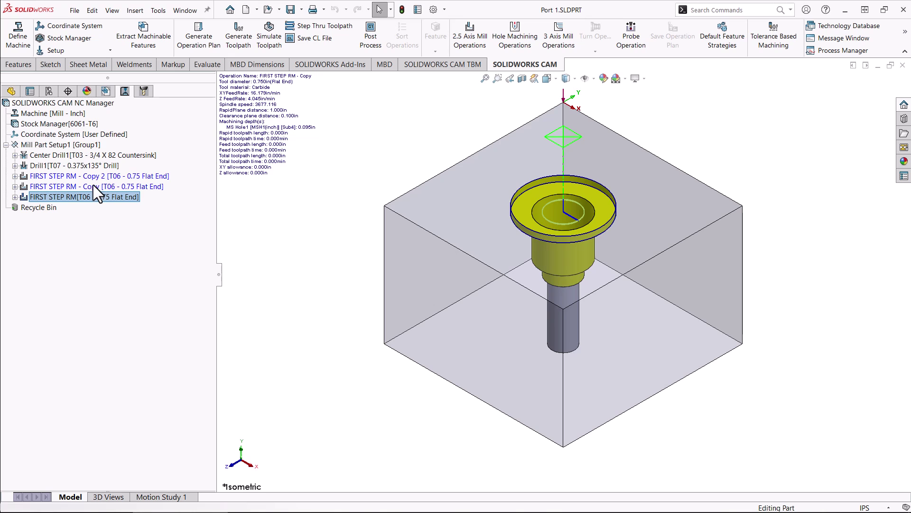
pyautogui.moveTo(88, 198); pyautogui.dragTo(139, 169)
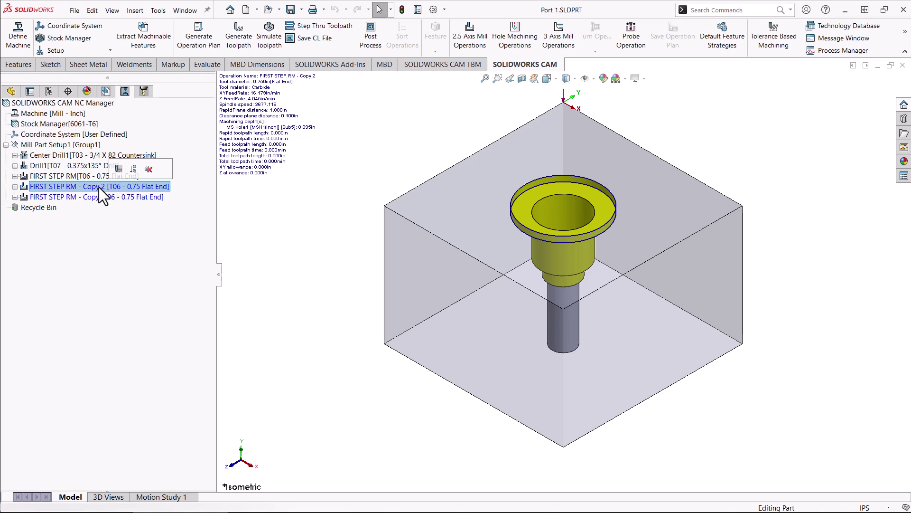
# Step: Rename FIRST STEP RM - Copy 2 to SECOND STEP and FIRST STEP RM - Copy to THIRD STEP
pyautogui.click(99, 187)
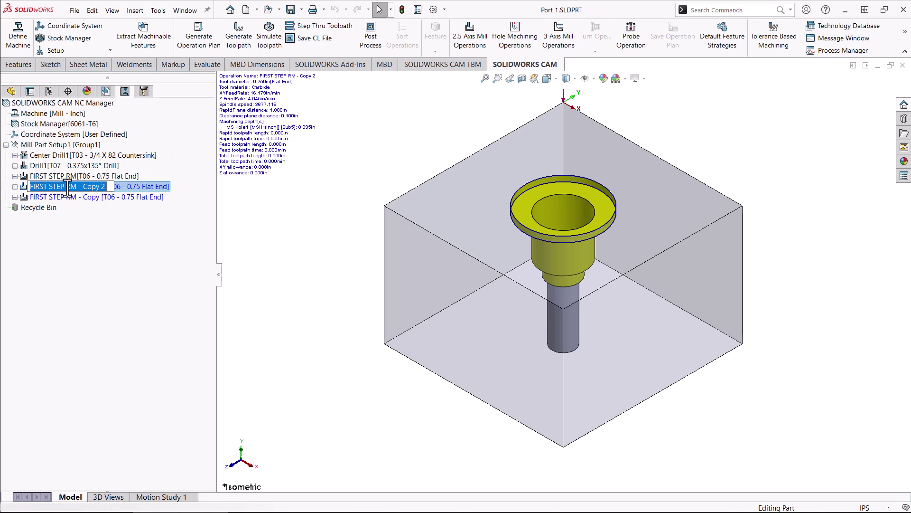
pyautogui.write('SECOND STEP')
pyautogui.click(84, 231)
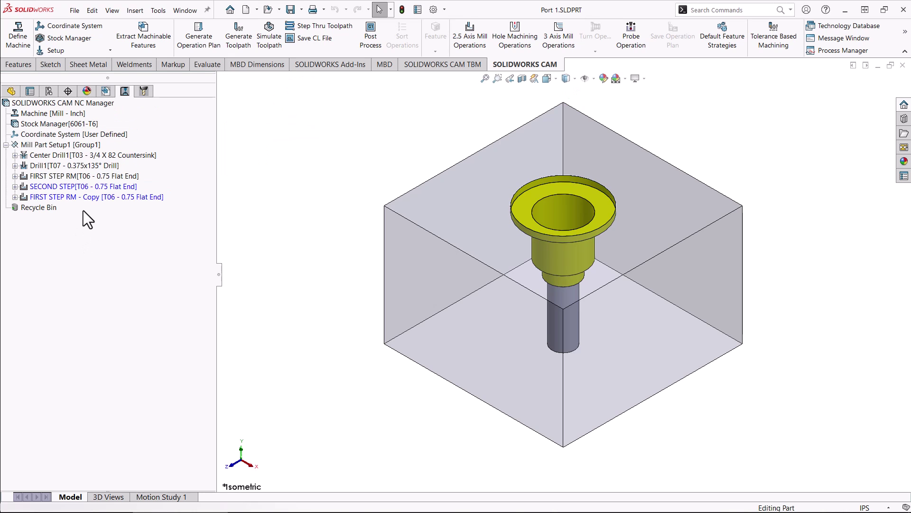
pyautogui.click(54, 197)
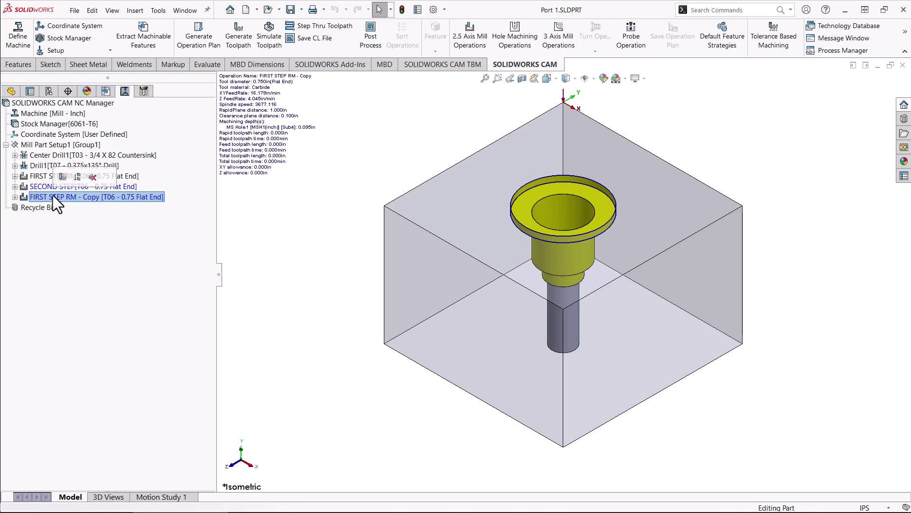
pyautogui.click(53, 195)
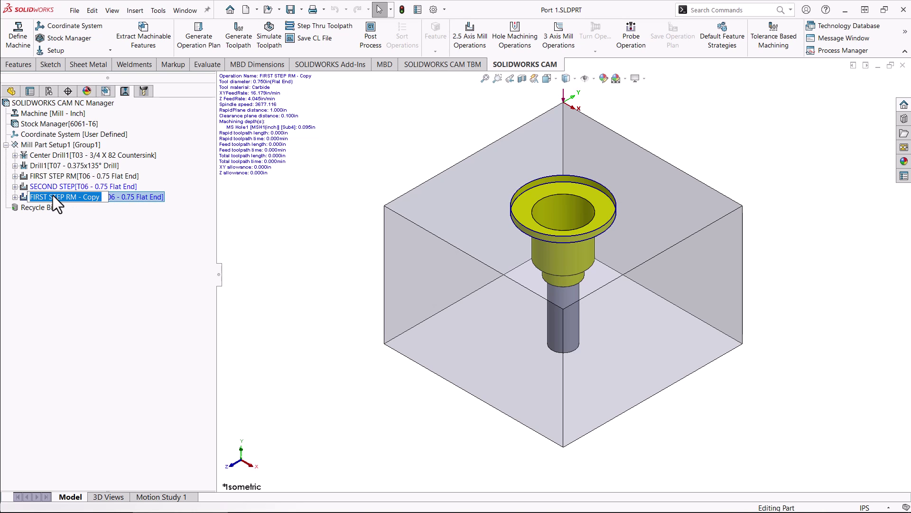
pyautogui.write('THIRD STEP')
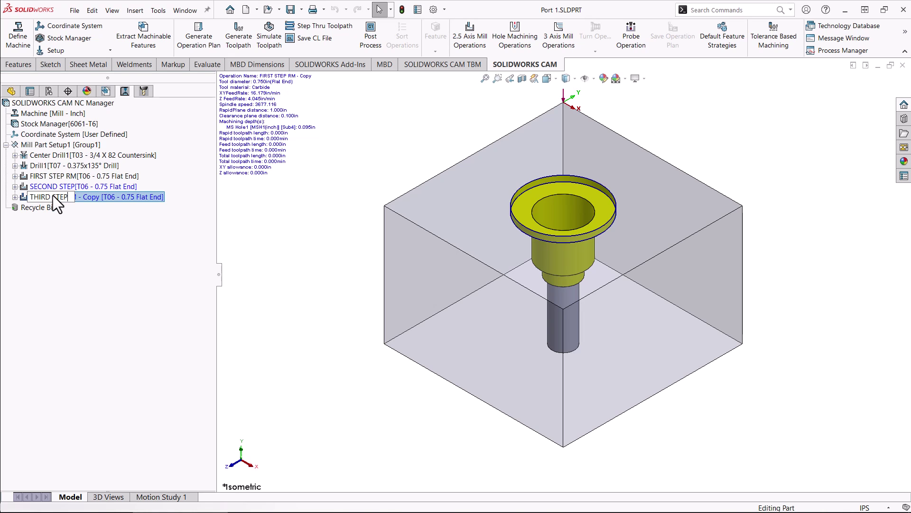
pyautogui.press('Return')
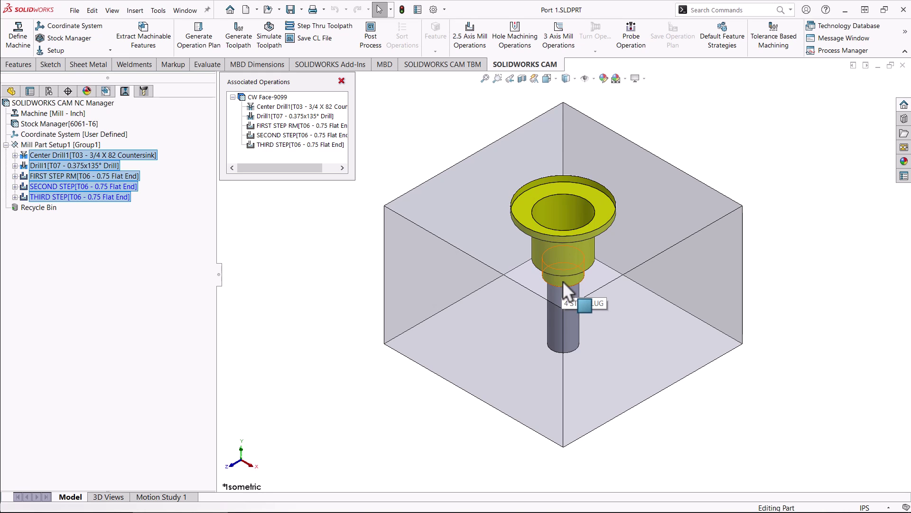
pyautogui.click(82, 186)
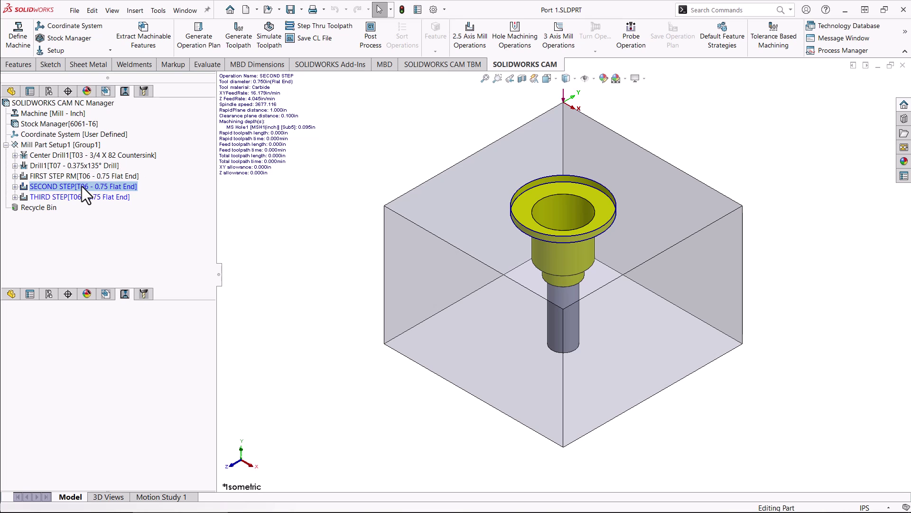
# Step: Set SECOND STEP's top step, bottom step and hole diameter to Cylinder2
pyautogui.doubleClick(81, 186)
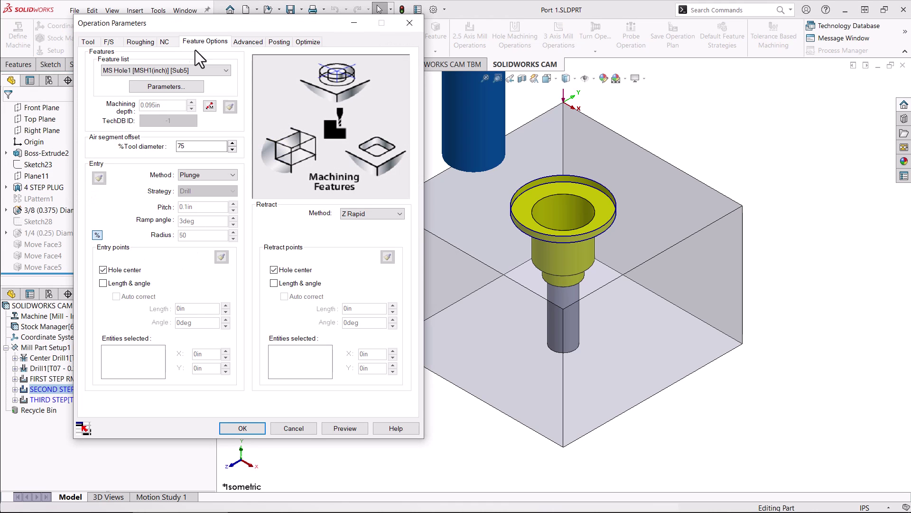
pyautogui.click(147, 40)
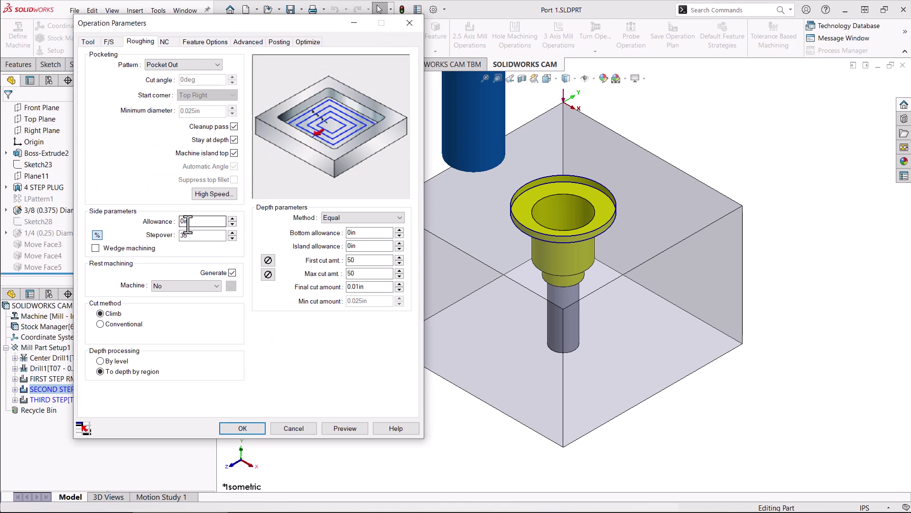
pyautogui.click(213, 41)
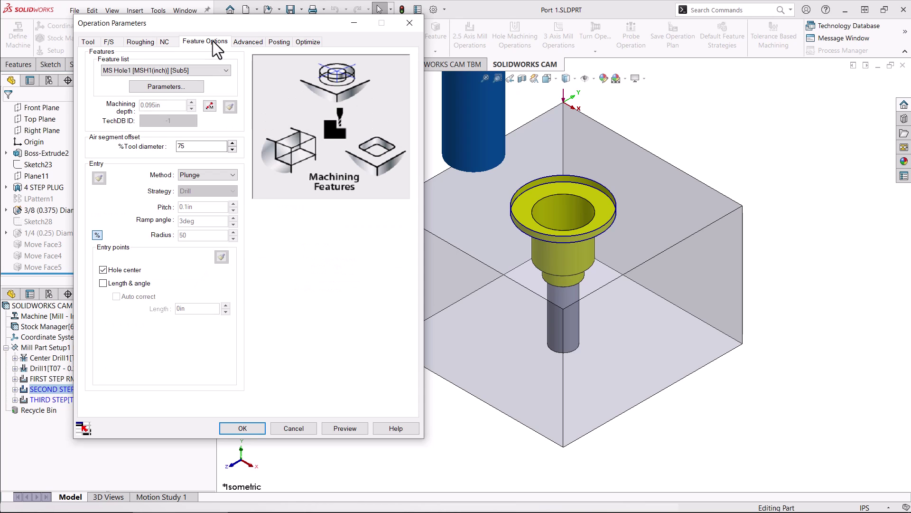
pyautogui.click(184, 87)
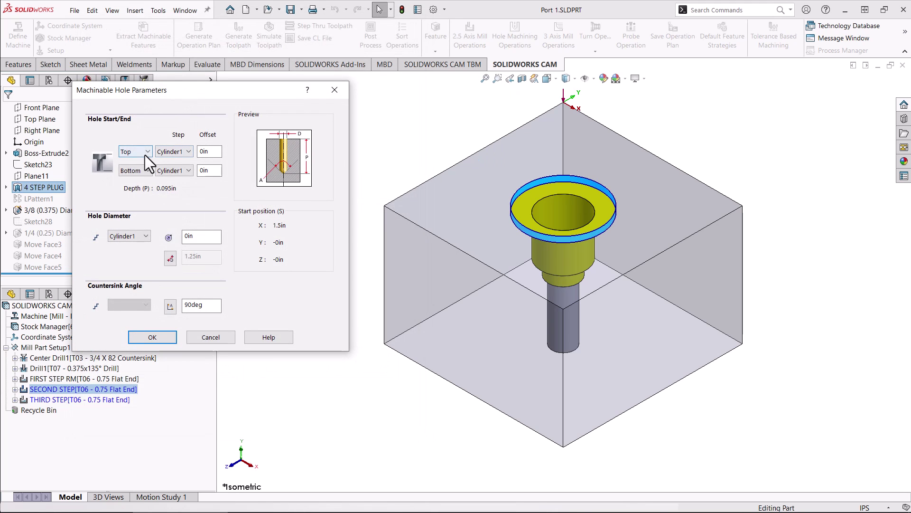
pyautogui.click(184, 152)
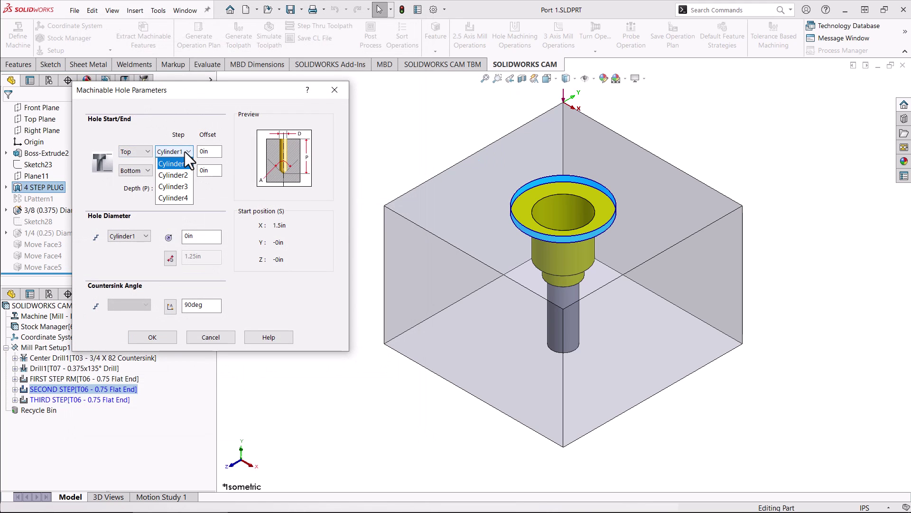
pyautogui.click(181, 178)
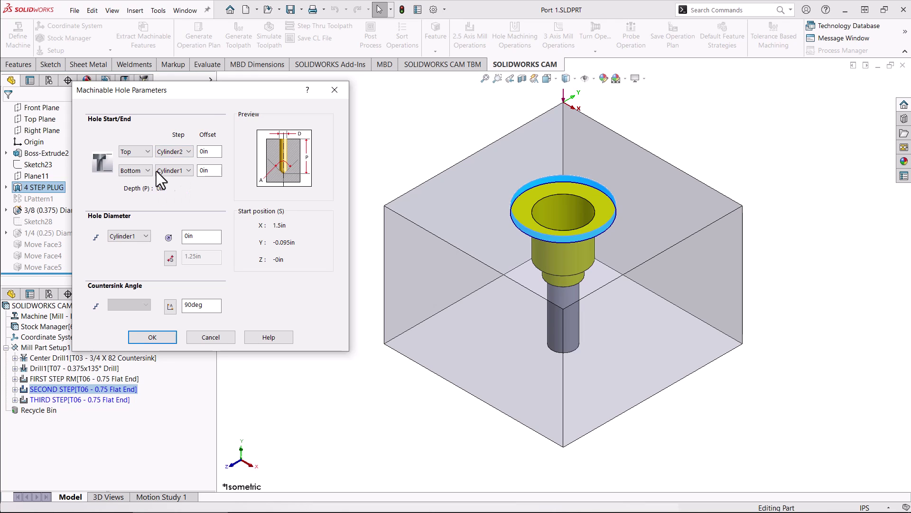
pyautogui.click(181, 170)
pyautogui.click(180, 193)
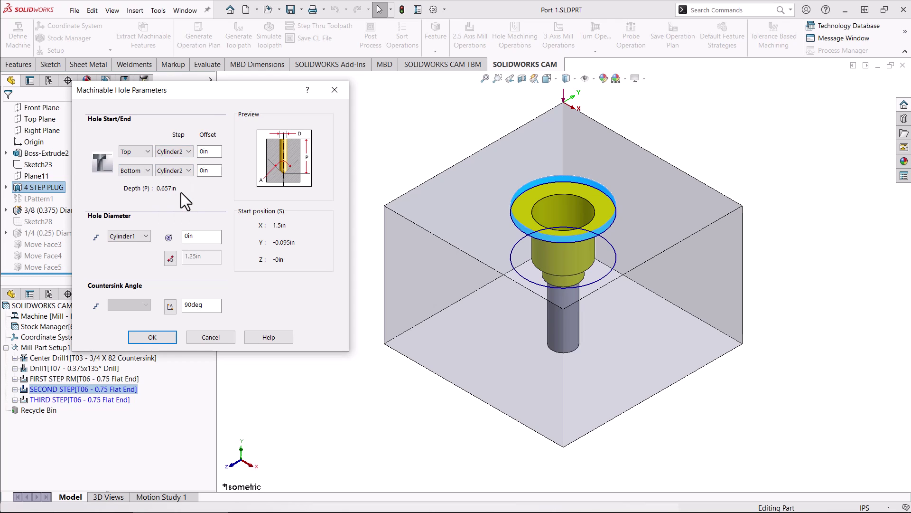
pyautogui.click(145, 236)
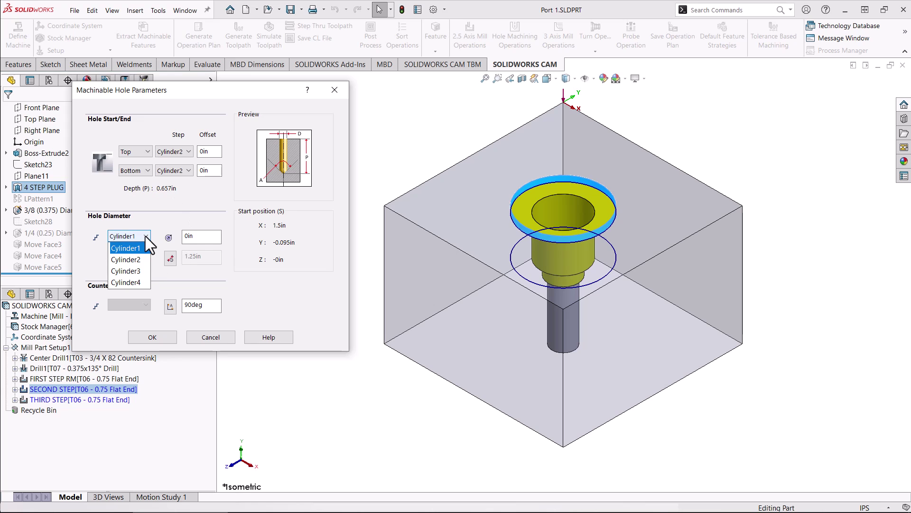
pyautogui.click(138, 259)
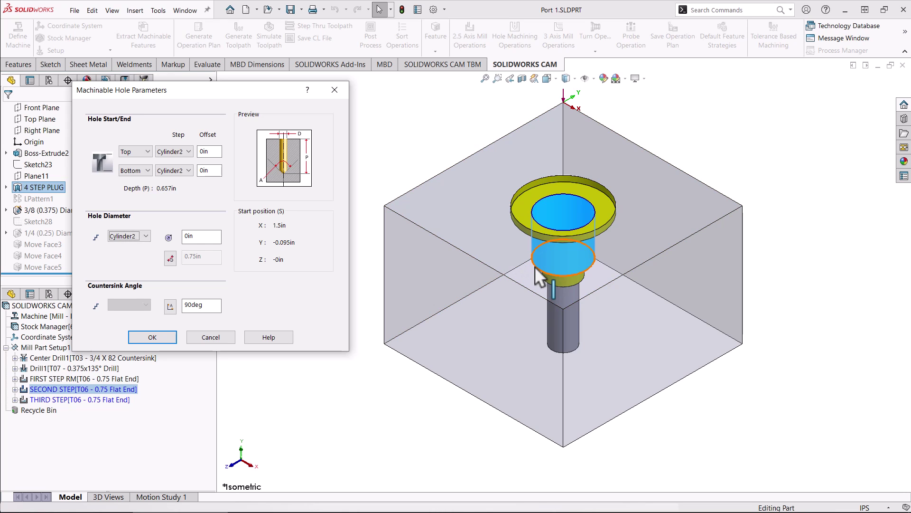
pyautogui.click(166, 336)
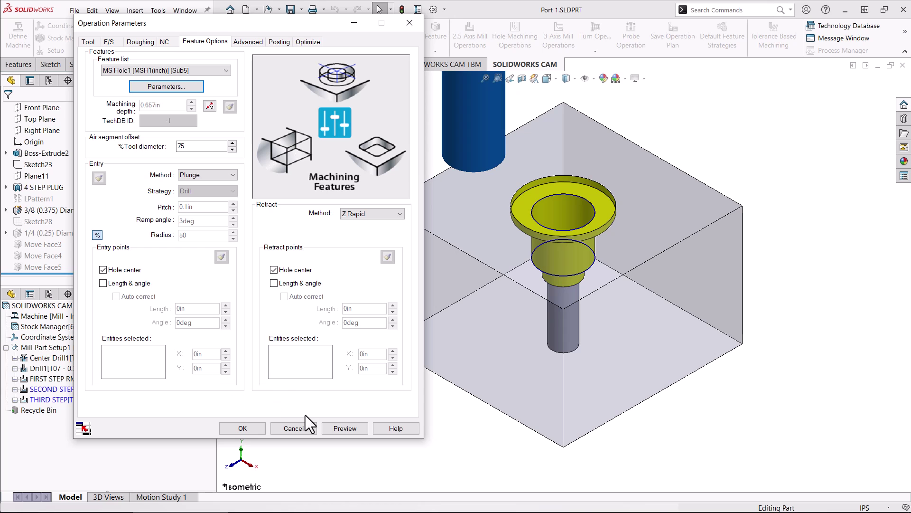
pyautogui.click(250, 429)
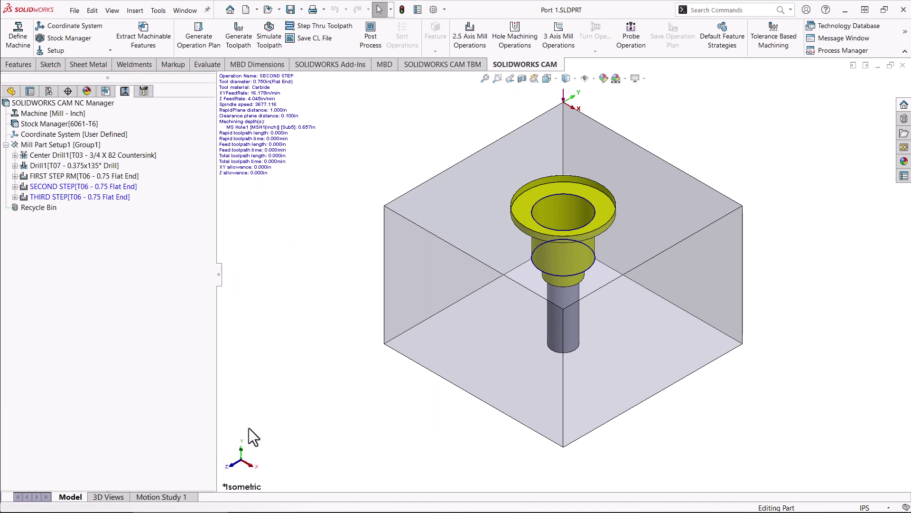
# Step: Switch SECOND STEP to the 1/2 EM CRB 2FL 1 LOC 0.5in end mill and preview its toolpath
pyautogui.click(93, 186)
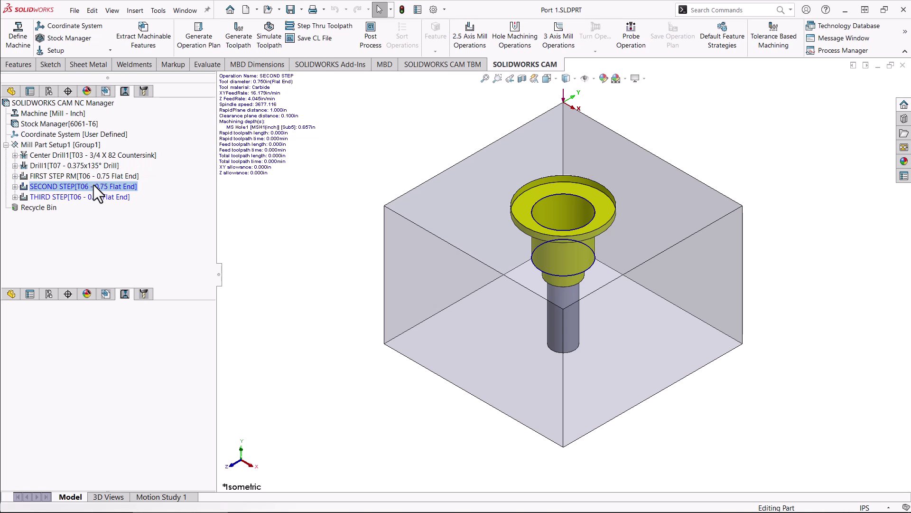
pyautogui.doubleClick(93, 186)
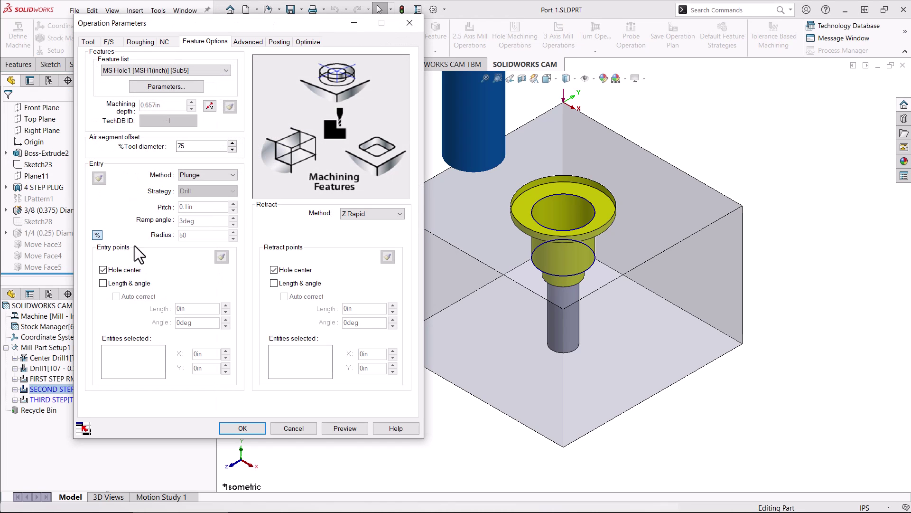
pyautogui.click(340, 429)
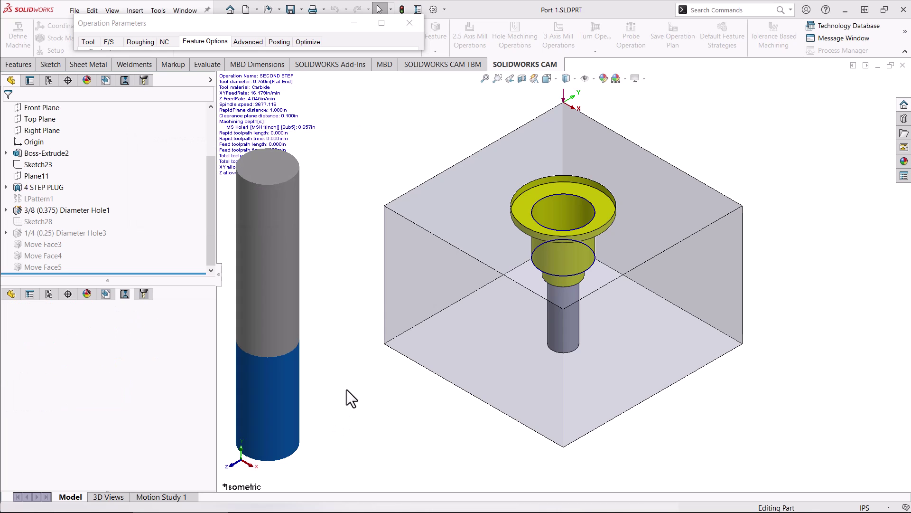
pyautogui.click(238, 23)
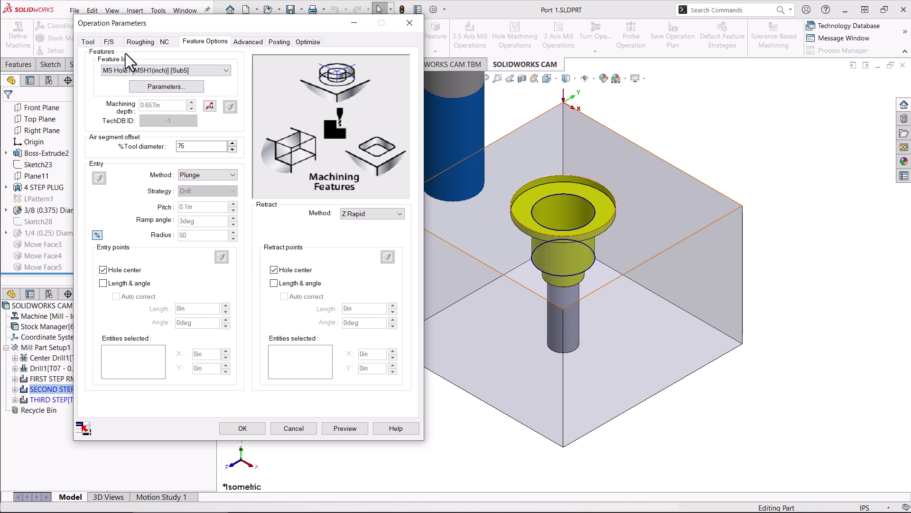
pyautogui.click(89, 42)
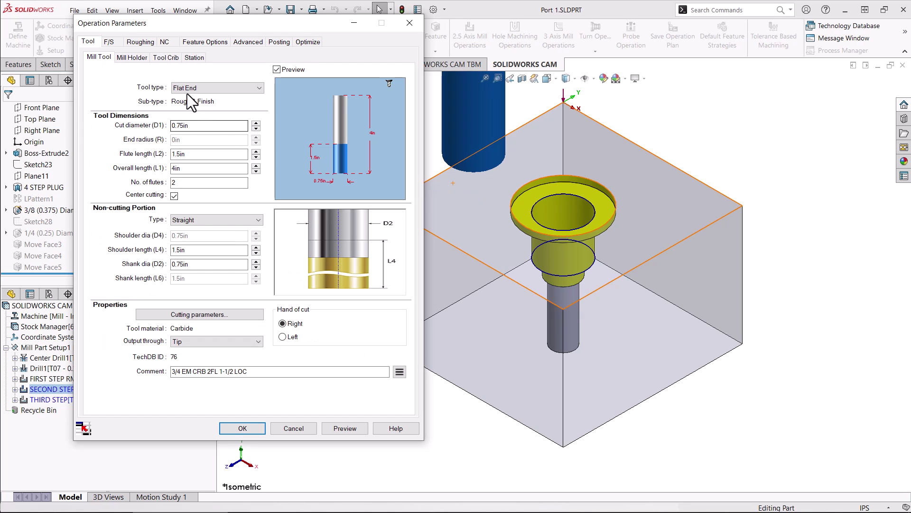
pyautogui.click(169, 58)
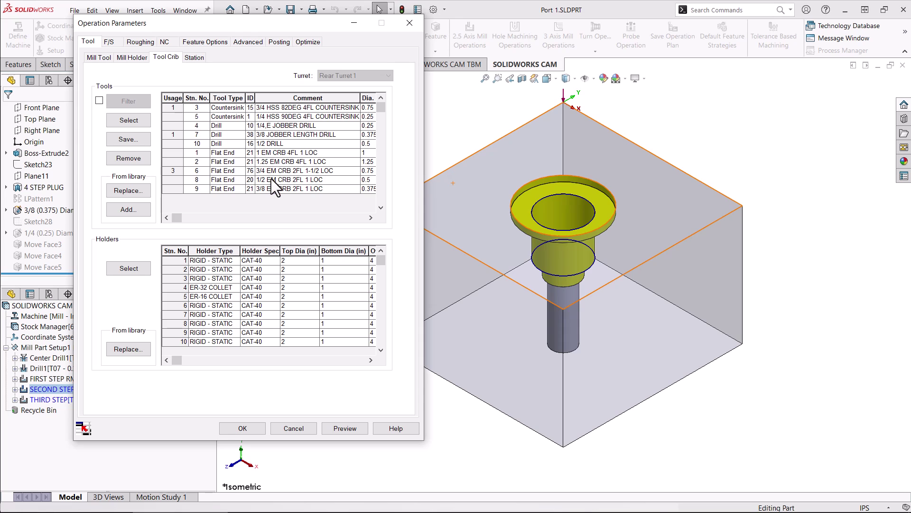
pyautogui.click(168, 180)
pyautogui.click(136, 122)
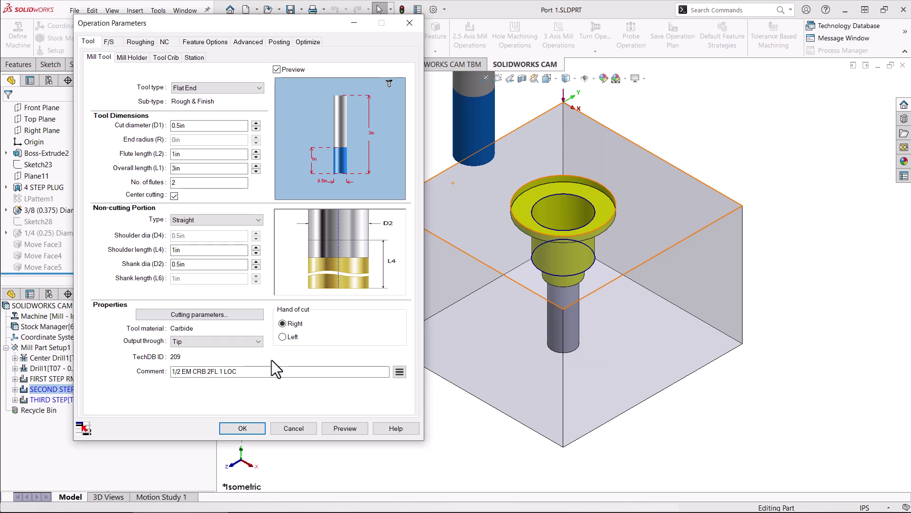
pyautogui.click(342, 429)
pyautogui.moveTo(341, 426); pyautogui.dragTo(297, 22)
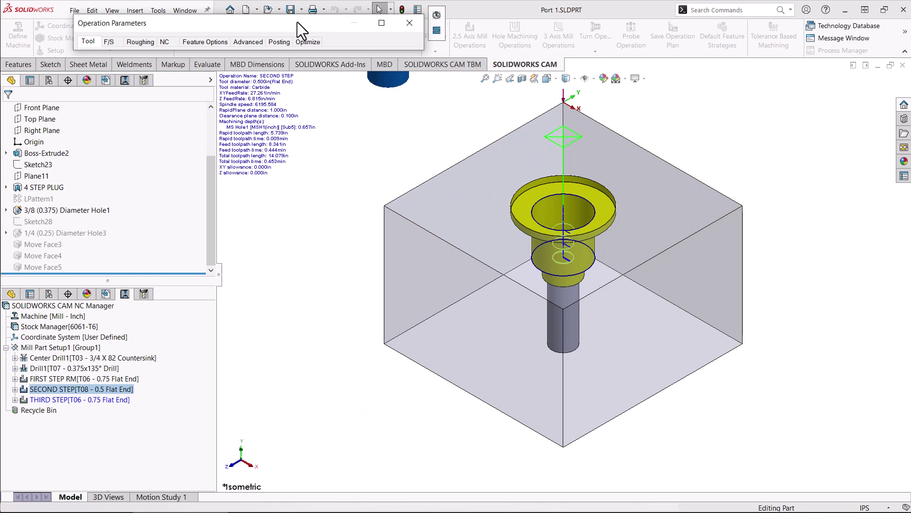
pyautogui.click(297, 22)
pyautogui.click(239, 429)
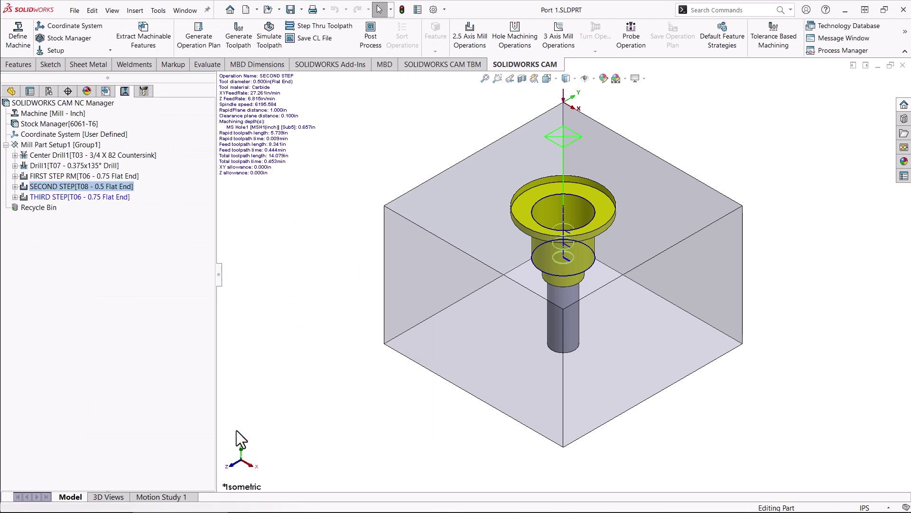
# Step: Assign the 3/8 flat end mill (tool 9) from the Tool Crib to THIRD STEP
pyautogui.click(87, 196)
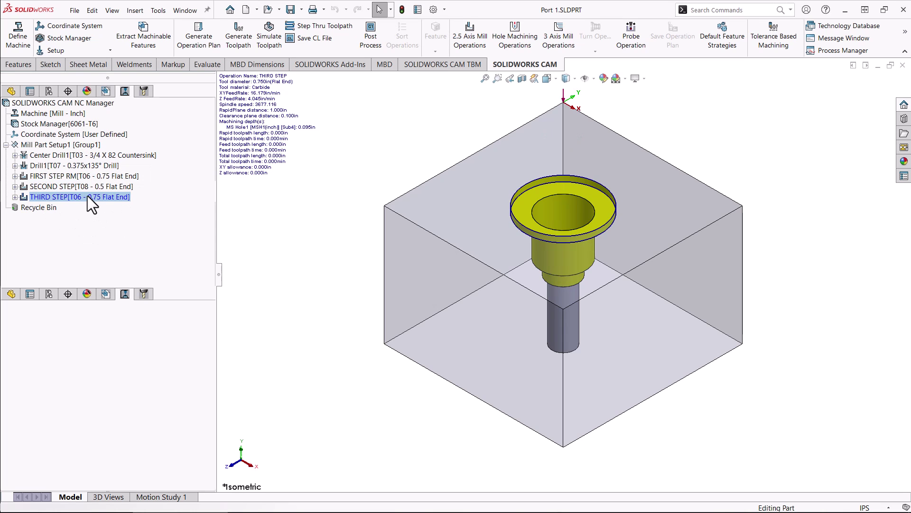
pyautogui.doubleClick(87, 196)
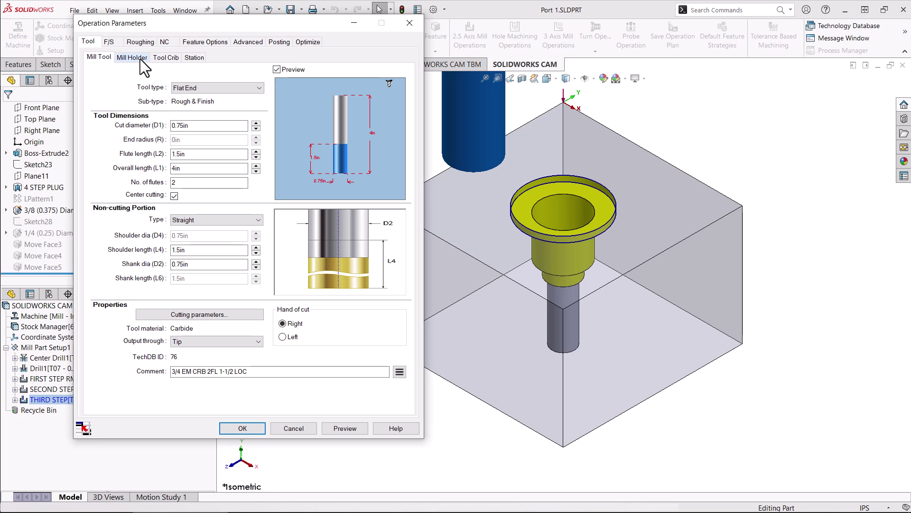
pyautogui.click(169, 58)
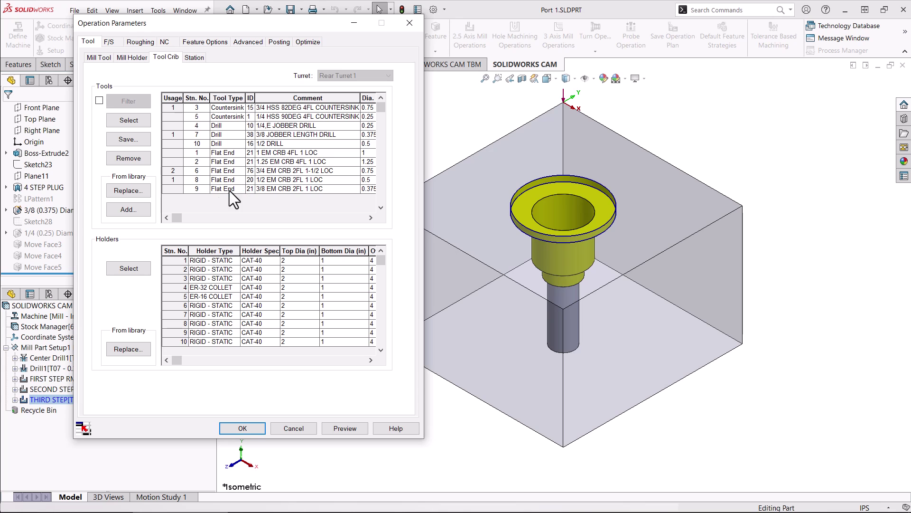
pyautogui.click(174, 189)
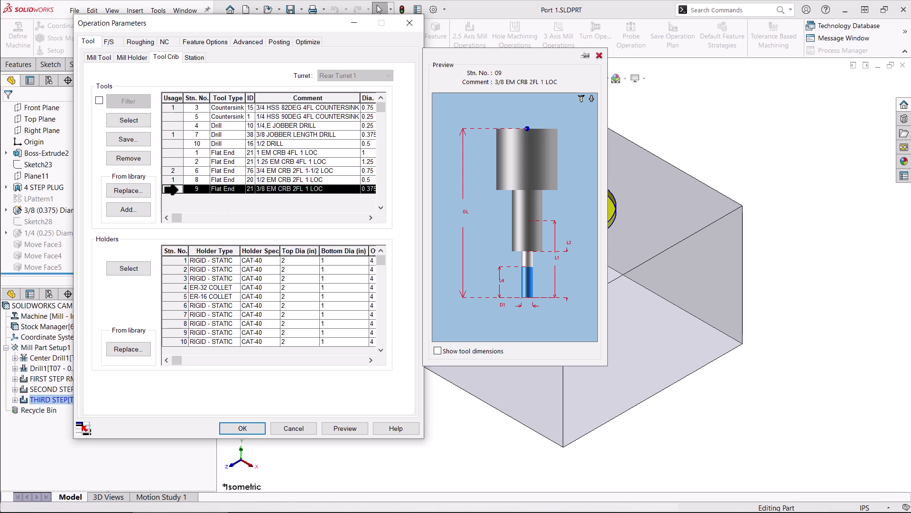
pyautogui.click(132, 119)
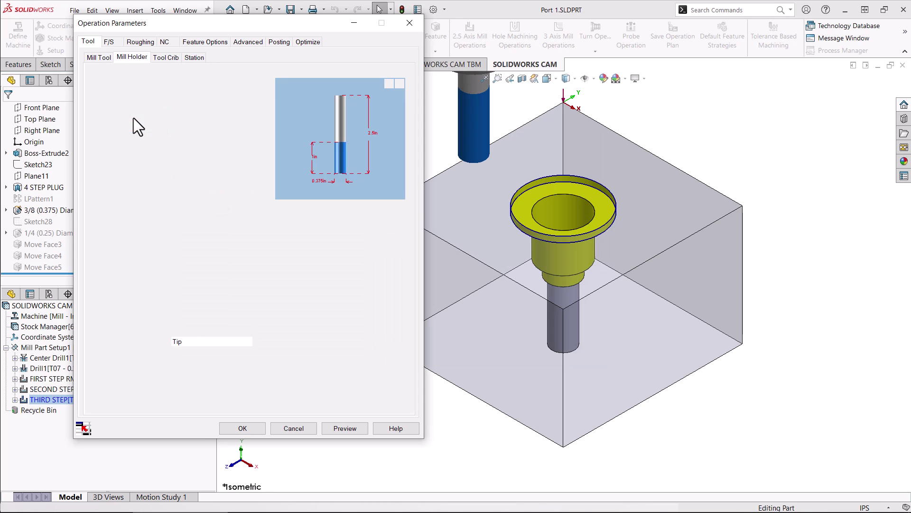
# Step: Set THIRD STEP's top, bottom and hole diameter to Cylinder3, then preview the toolpath
pyautogui.click(142, 42)
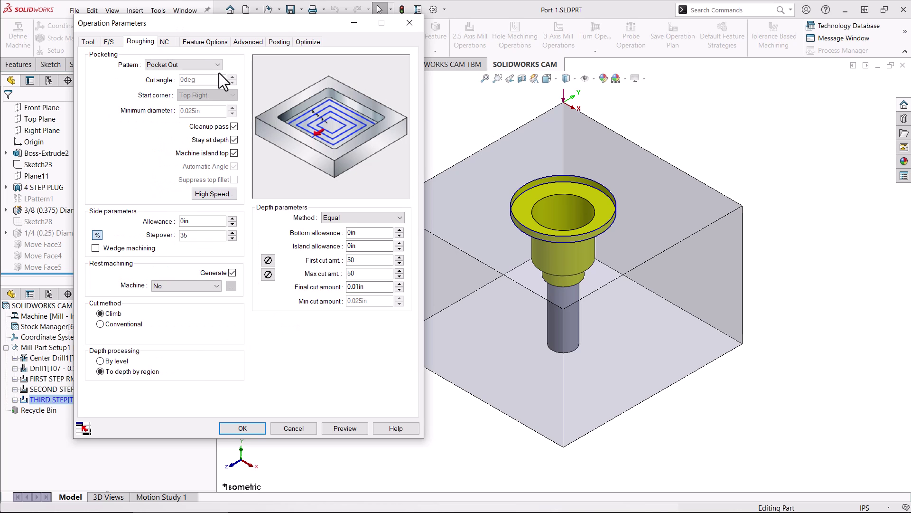
pyautogui.click(208, 40)
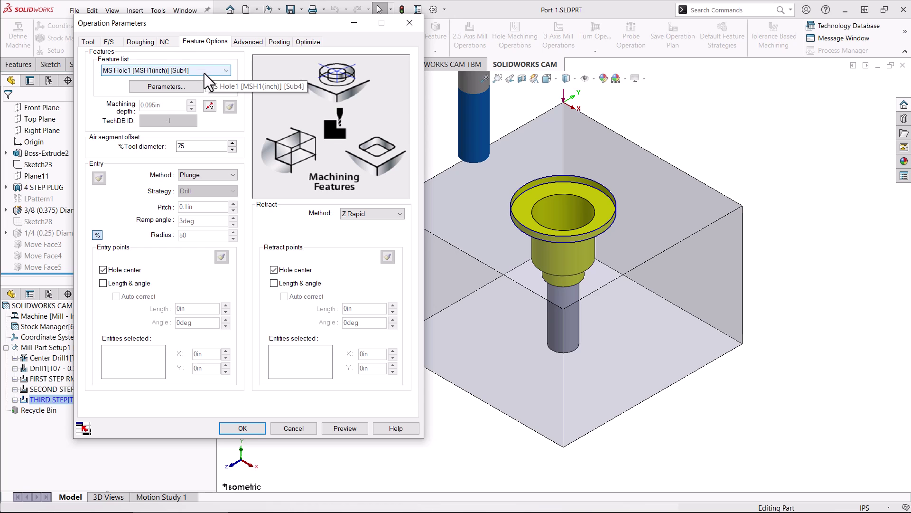
pyautogui.click(192, 86)
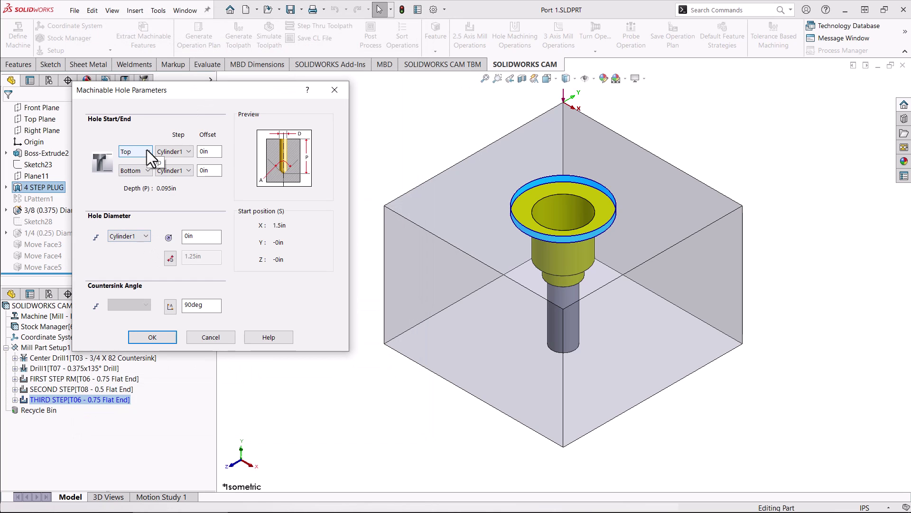
pyautogui.click(176, 151)
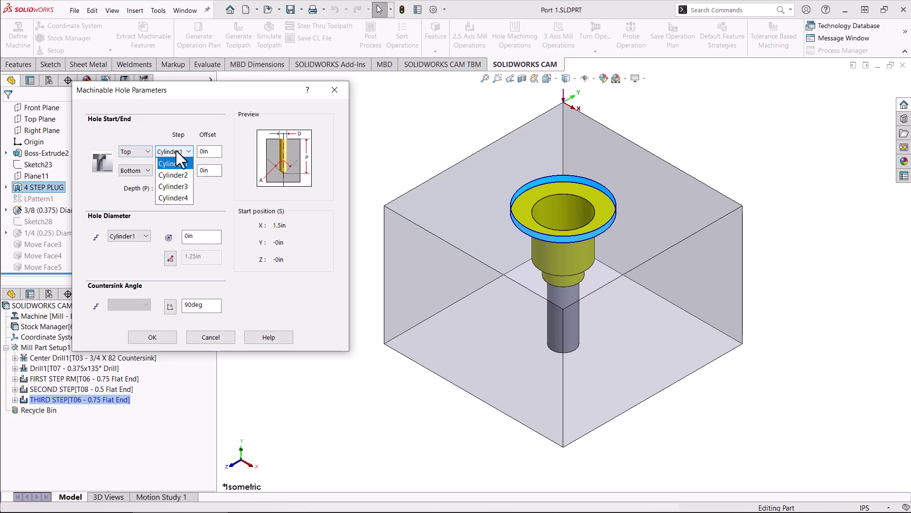
pyautogui.click(177, 185)
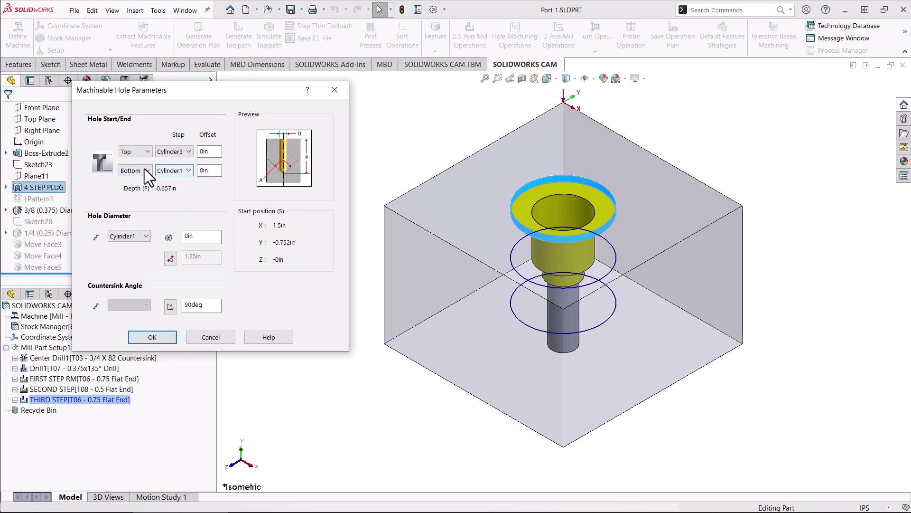
pyautogui.click(175, 170)
pyautogui.click(179, 205)
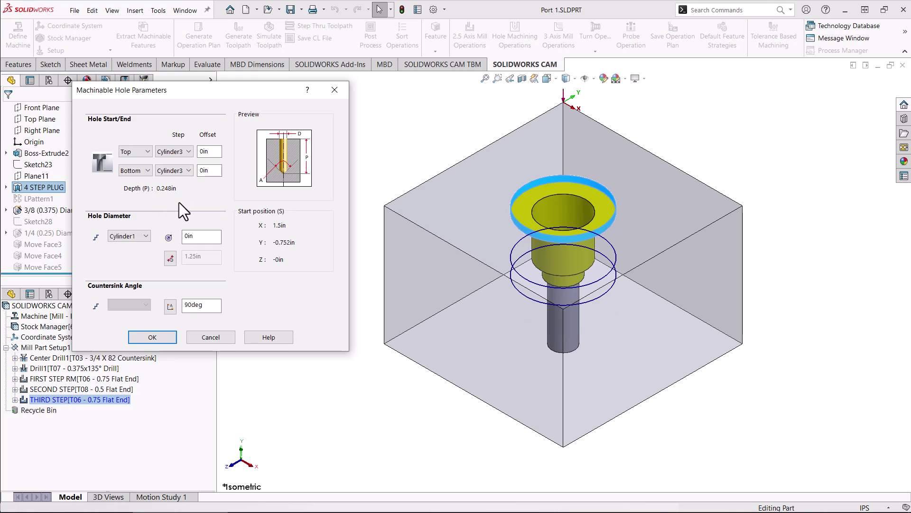
pyautogui.click(146, 235)
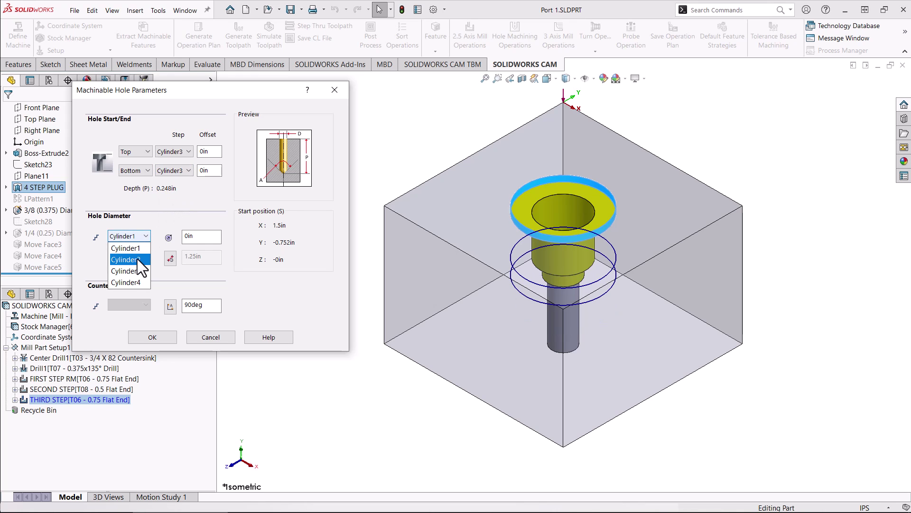
pyautogui.click(136, 272)
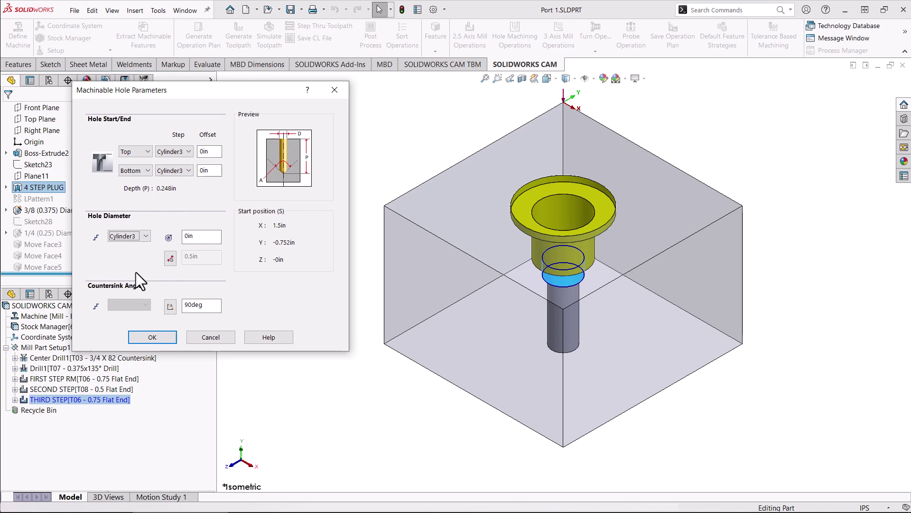
pyautogui.click(153, 333)
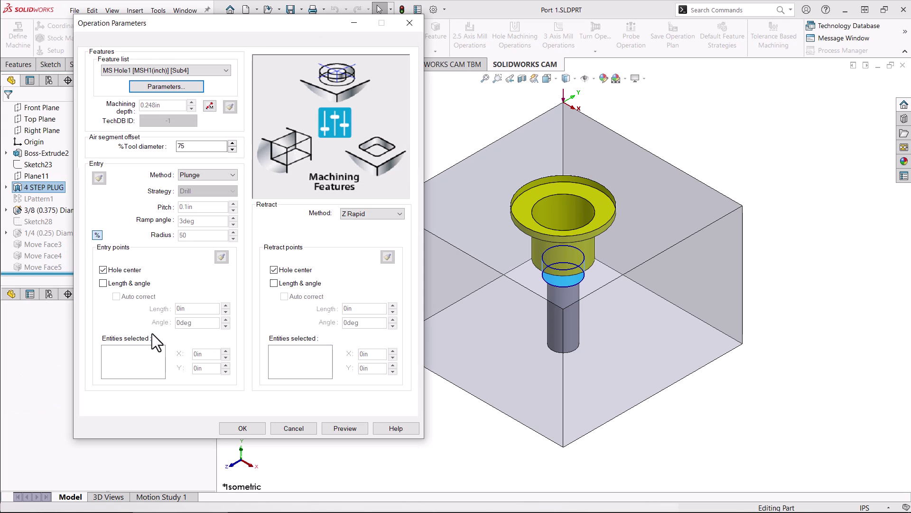
pyautogui.click(340, 429)
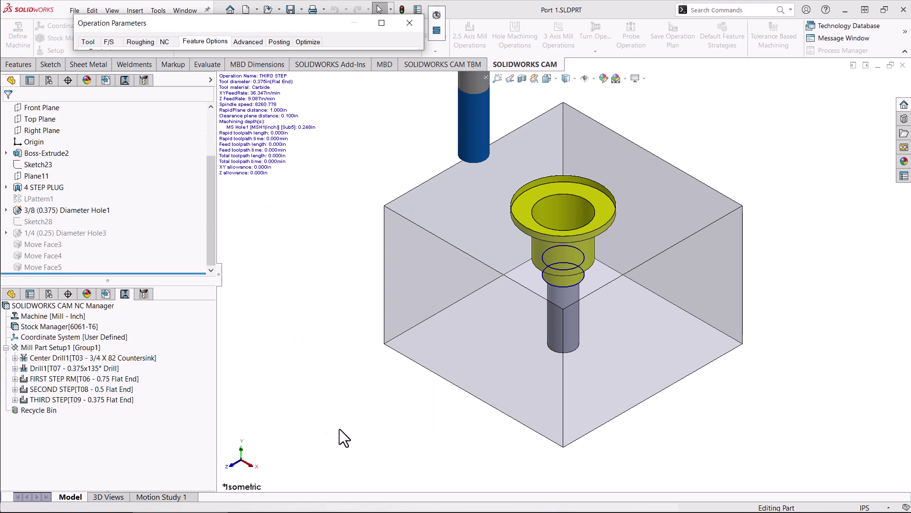
# Step: Apply THIRD STEP's settings, then view each toolpath from Center Drill1 through THIRD STEP
pyautogui.click(302, 21)
pyautogui.click(242, 427)
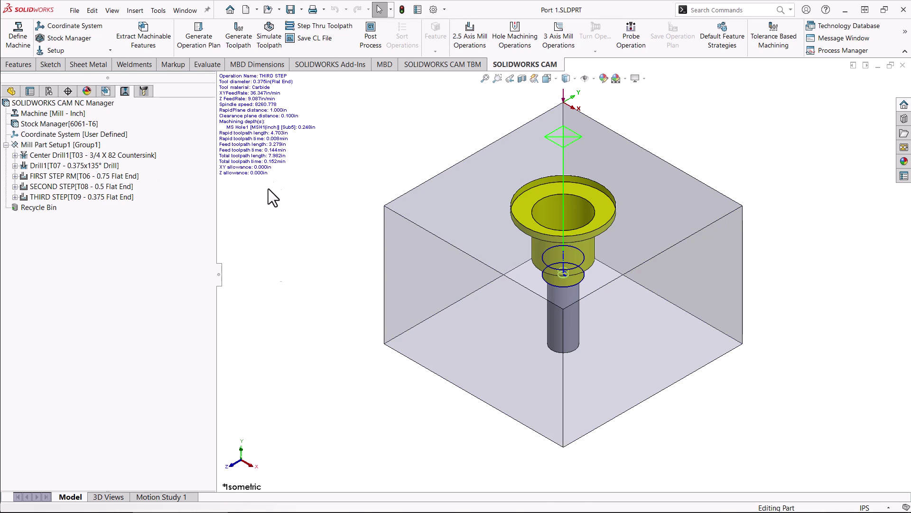
pyautogui.click(47, 153)
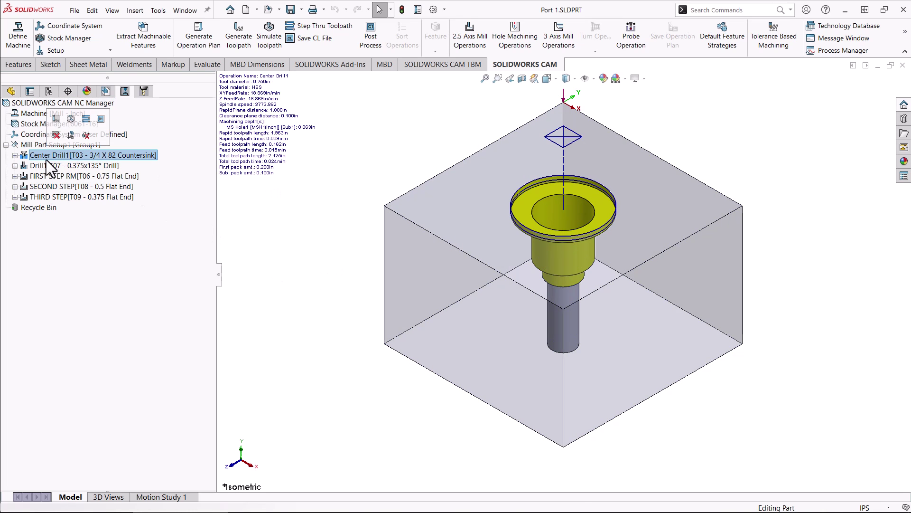
pyautogui.click(46, 165)
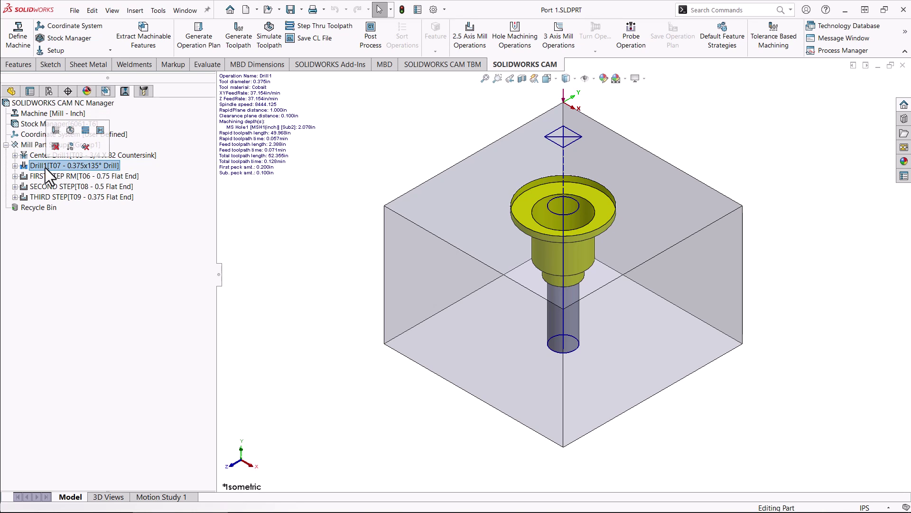
pyautogui.click(44, 176)
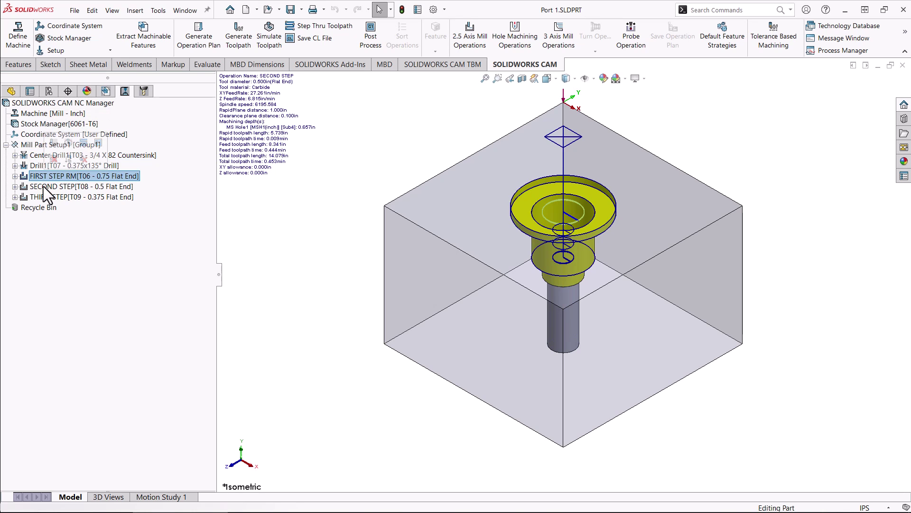
pyautogui.click(44, 186)
pyautogui.click(44, 198)
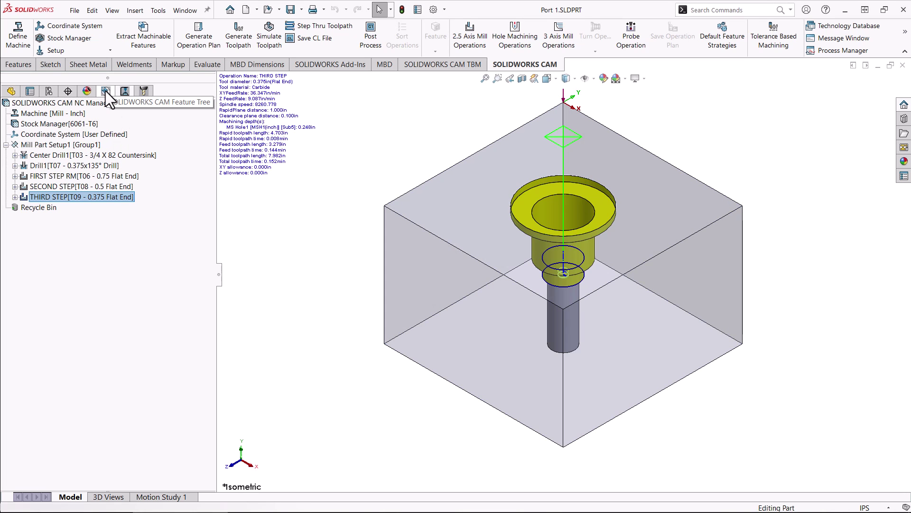
# Step: Run the toolpath simulation, compare the cut stock with the part, close it, restore isometric view
pyautogui.click(262, 39)
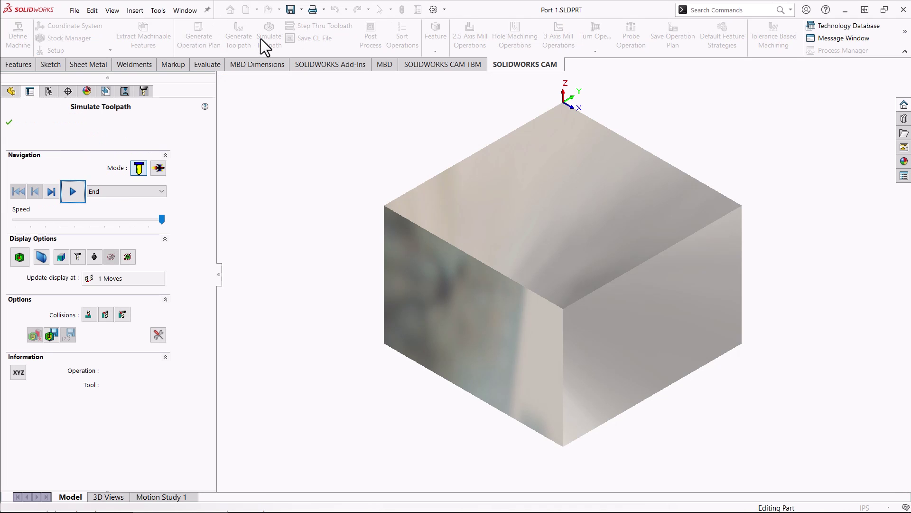
pyautogui.click(74, 192)
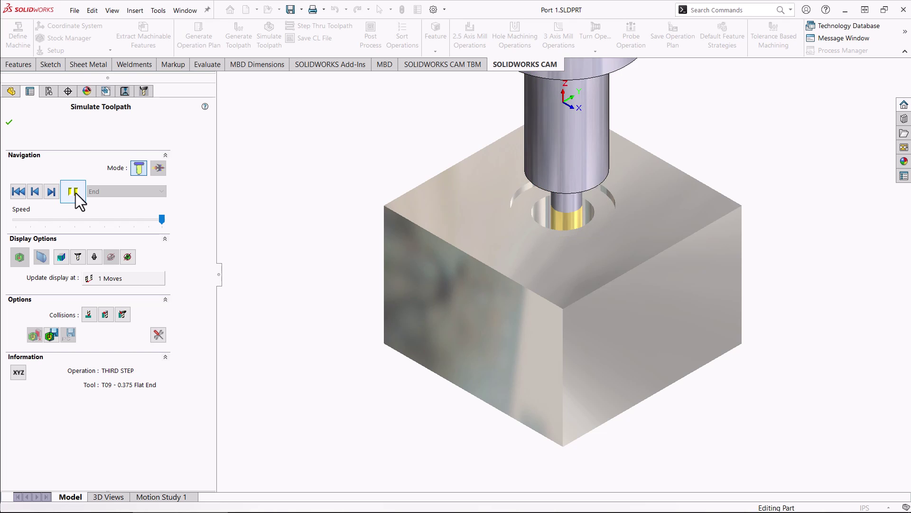
pyautogui.click(14, 260)
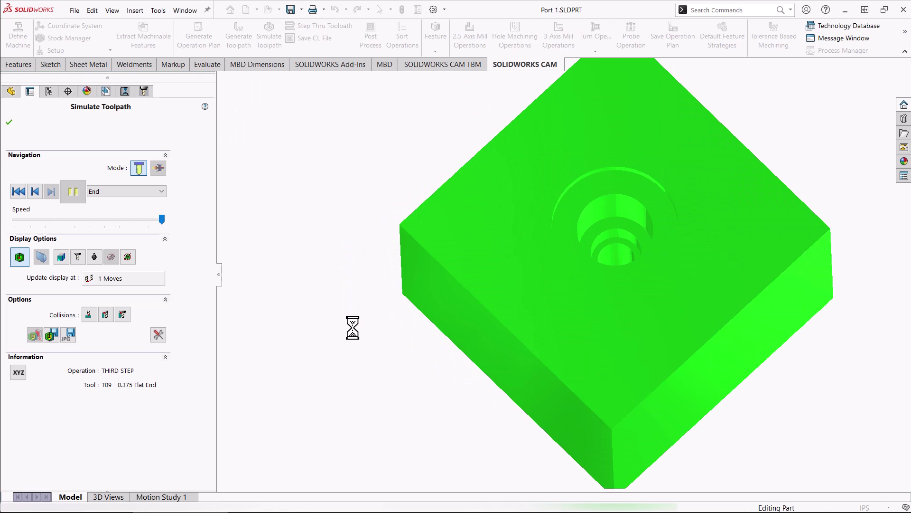
pyautogui.click(9, 122)
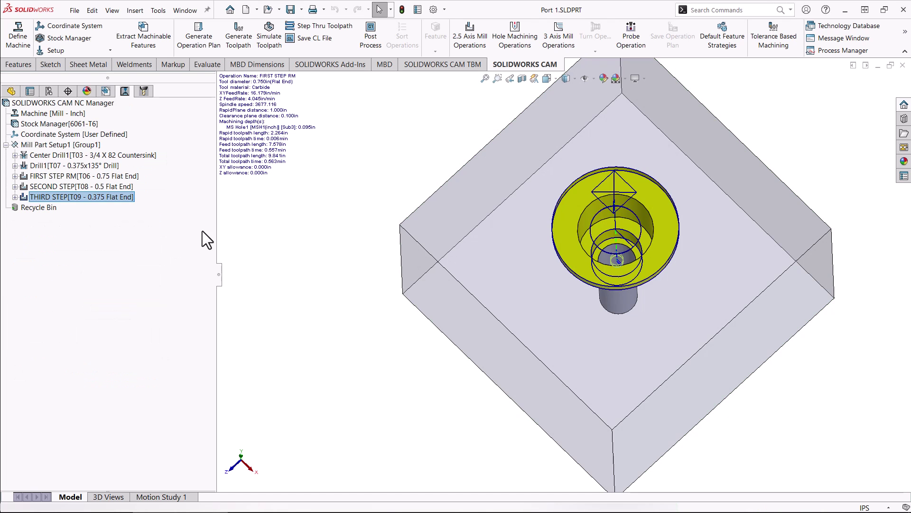
pyautogui.hotkey('ctrl', '7')
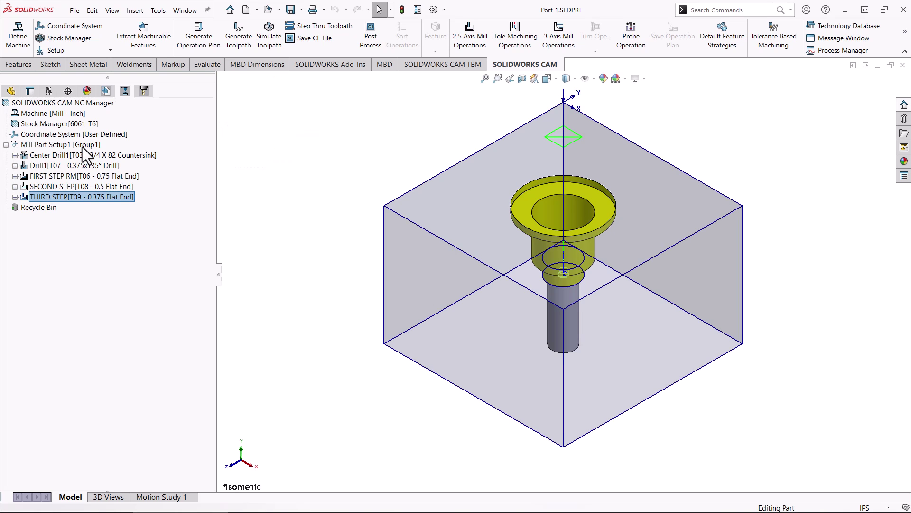
# Step: Save MS Hole1's operation plan from the feature tree as new strategy '4 STEP POCKET DRILL'
pyautogui.click(105, 91)
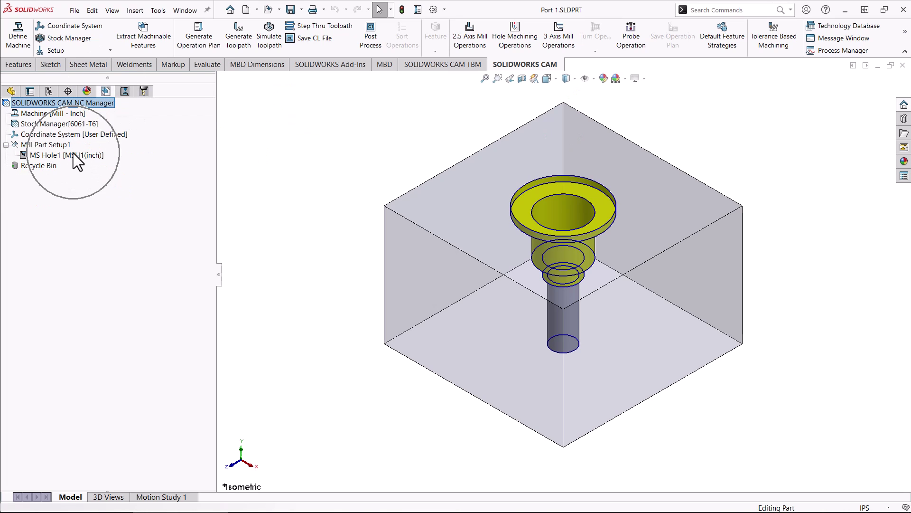
pyautogui.rightClick(72, 155)
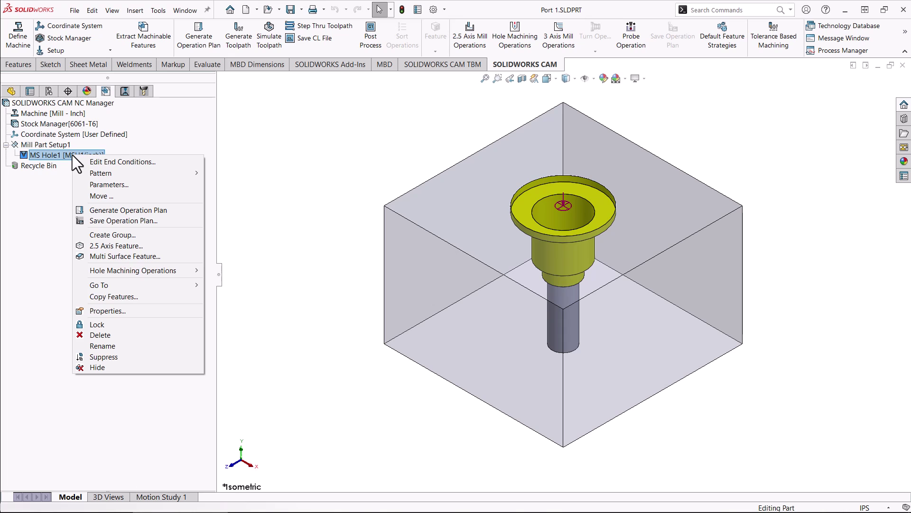
pyautogui.click(120, 220)
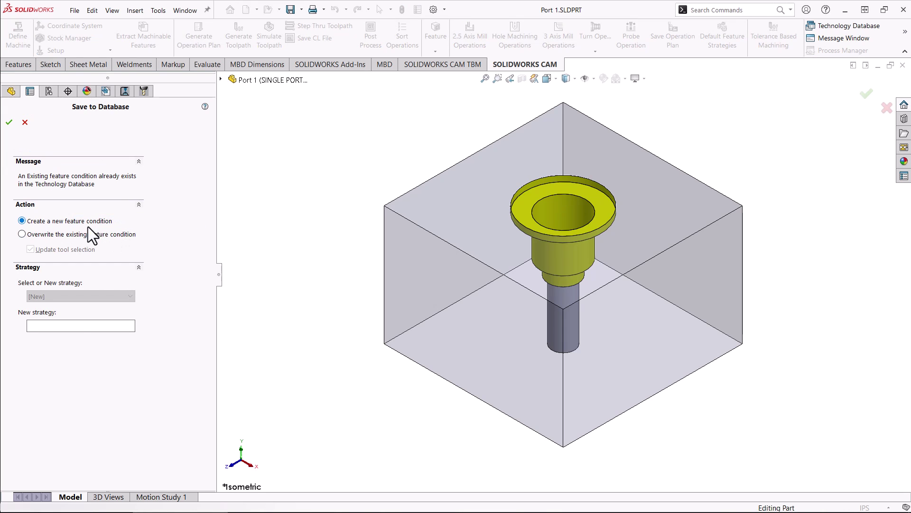
pyautogui.click(63, 325)
pyautogui.write('4 STEP POCKET DRILL')
# Step: Confirm saving the 4 STEP POCKET DRILL strategy and resize the Technology Database window
pyautogui.click(9, 124)
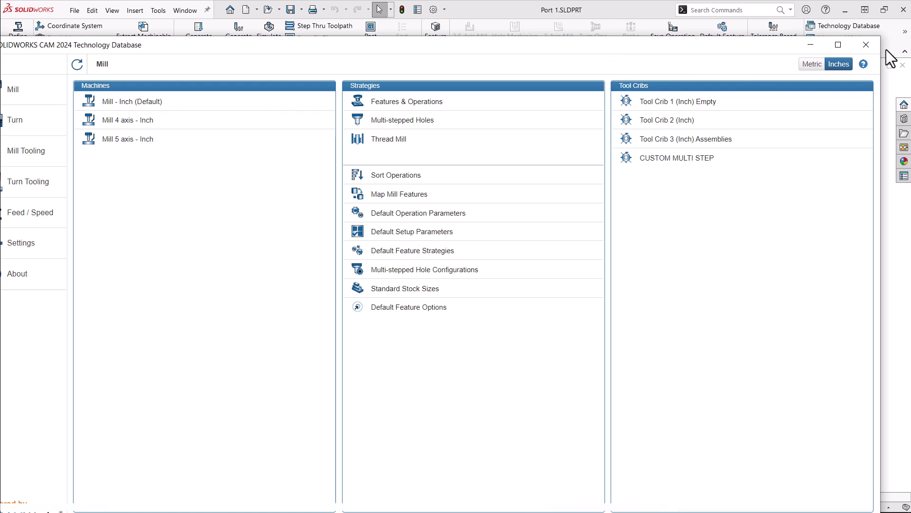
pyautogui.moveTo(876, 38); pyautogui.dragTo(722, 106)
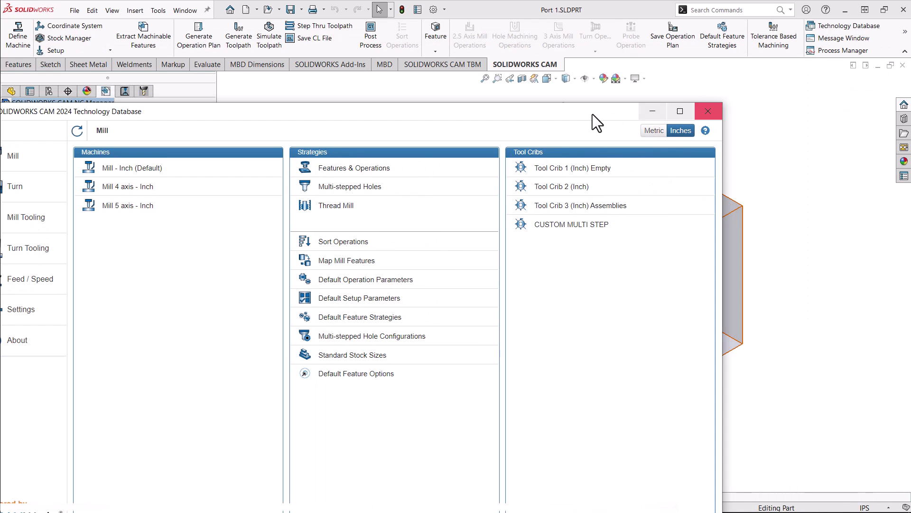
pyautogui.moveTo(573, 112); pyautogui.dragTo(679, 53)
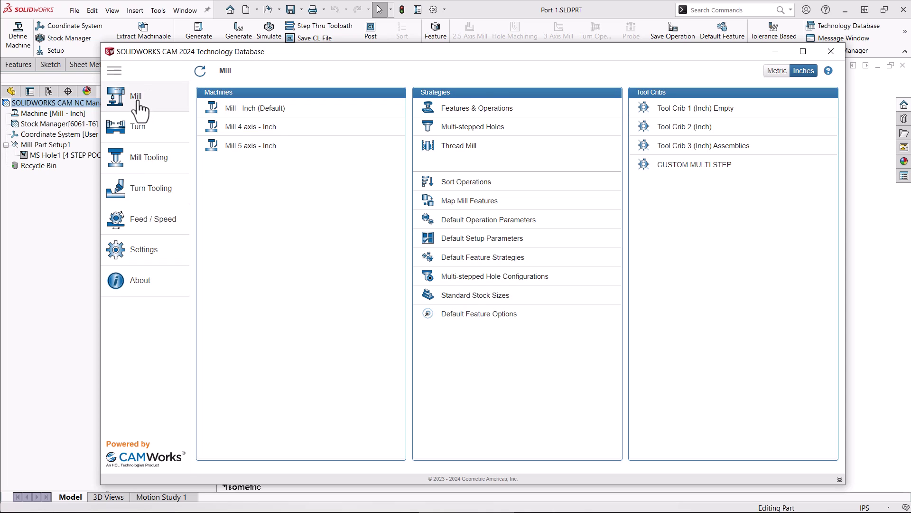
# Step: Review operations 45–49 of the 4 STEP POCKET DRILL multi-stepped hole strategy, then close the database
pyautogui.click(488, 127)
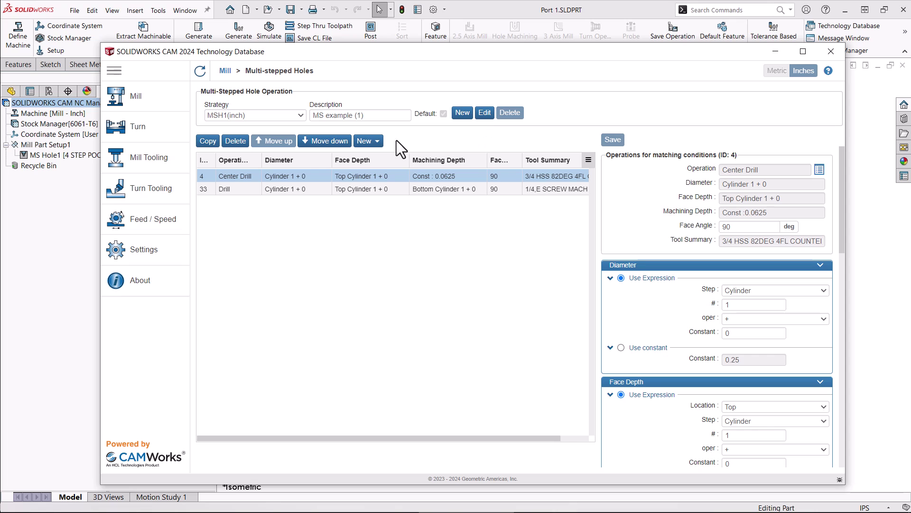
pyautogui.click(301, 115)
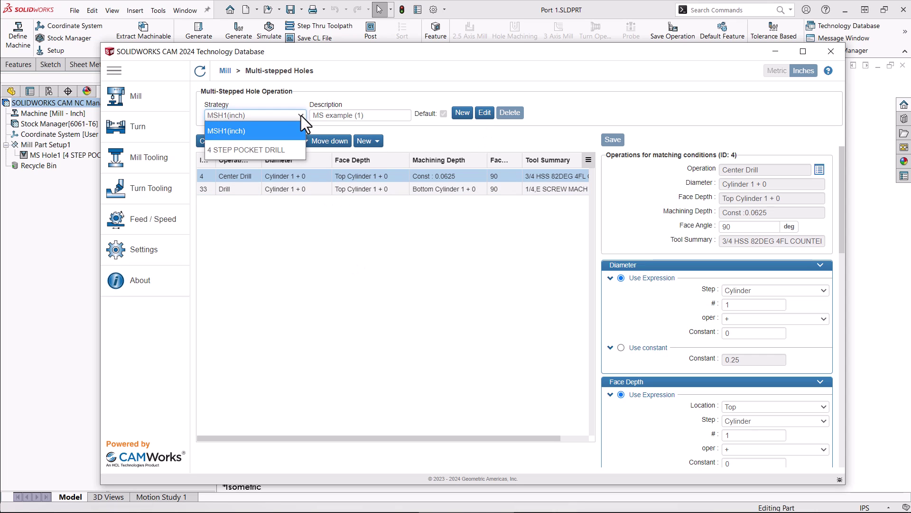
pyautogui.click(278, 151)
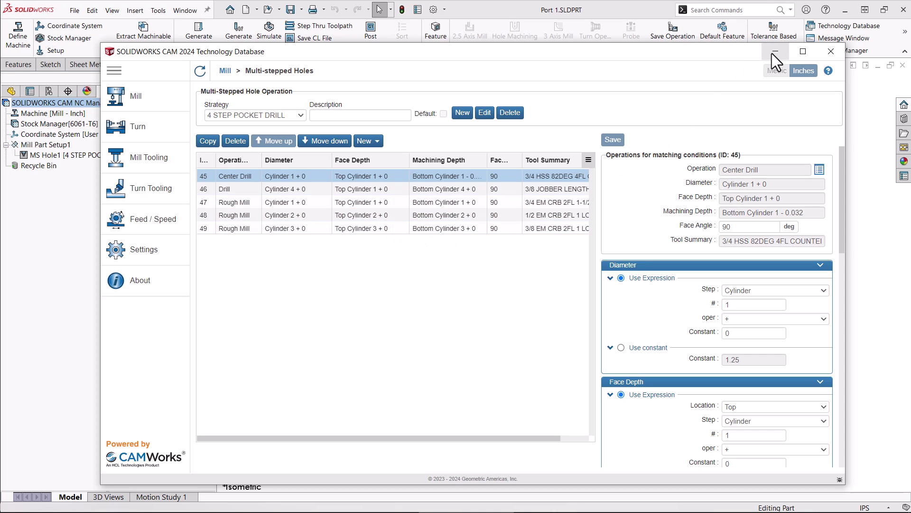
pyautogui.click(831, 51)
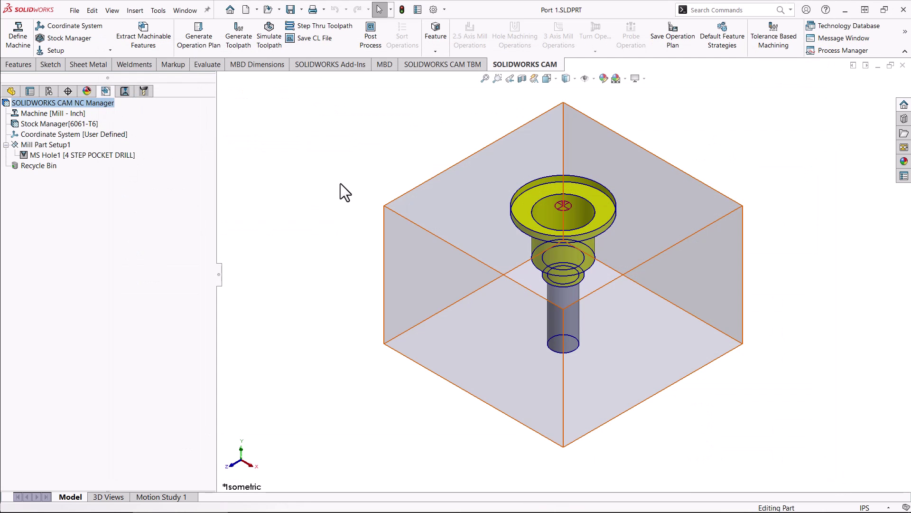
# Step: Delete MS Hole1 and its dependent items from Mill Part Setup1, confirming the warning
pyautogui.rightClick(59, 155)
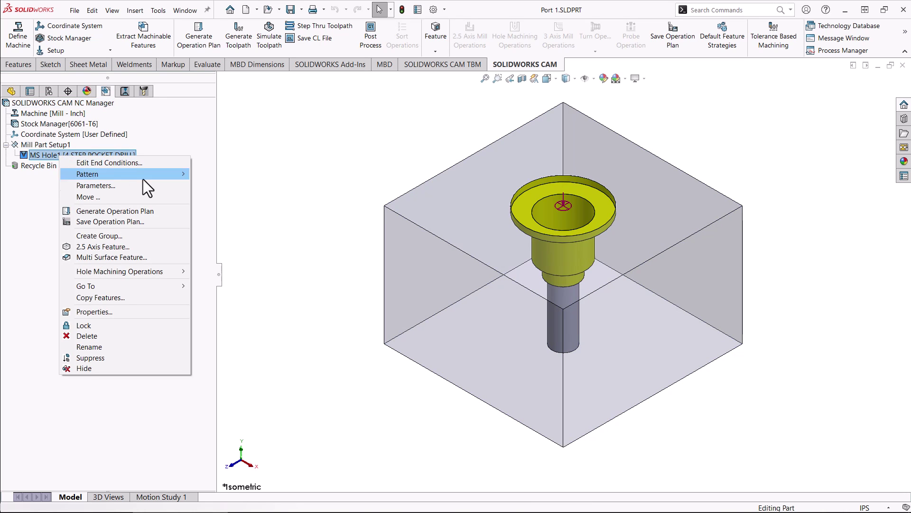
pyautogui.click(110, 338)
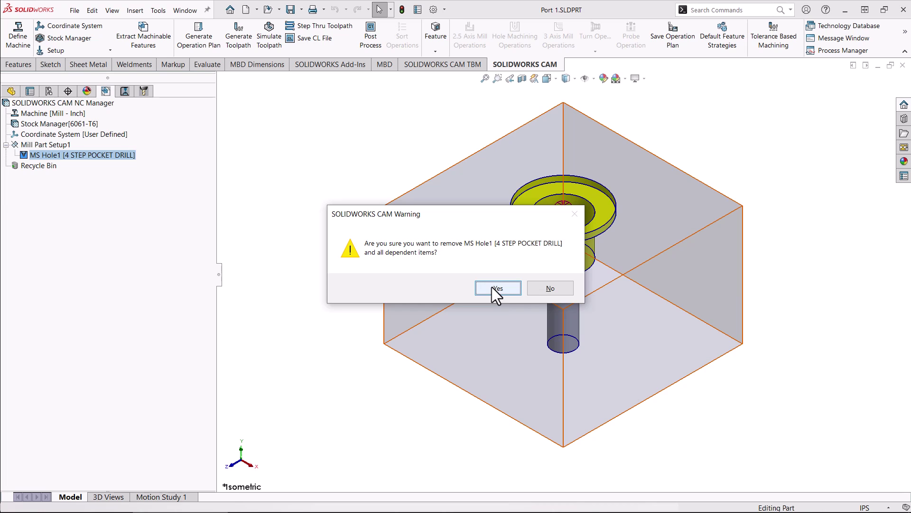
pyautogui.click(492, 286)
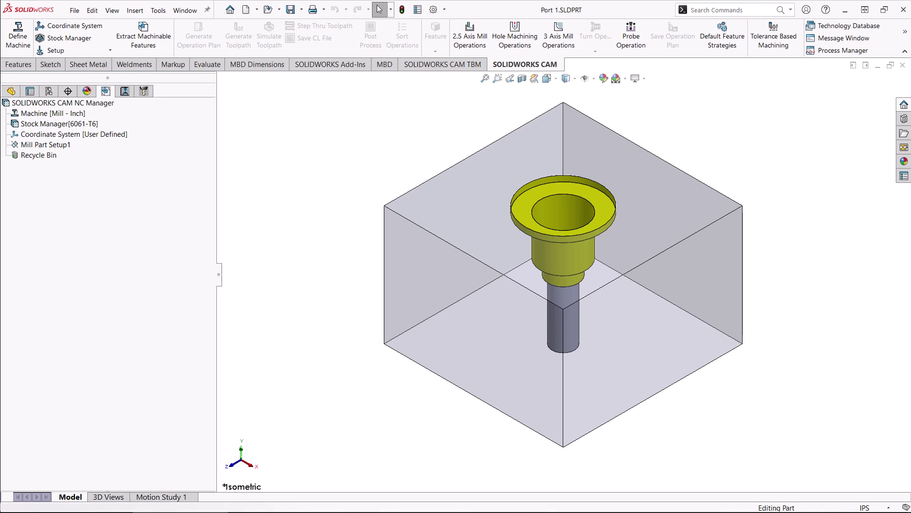
# Step: Activate the MULTI PORT configuration and inspect both stepped ports in isometric view
pyautogui.click(51, 92)
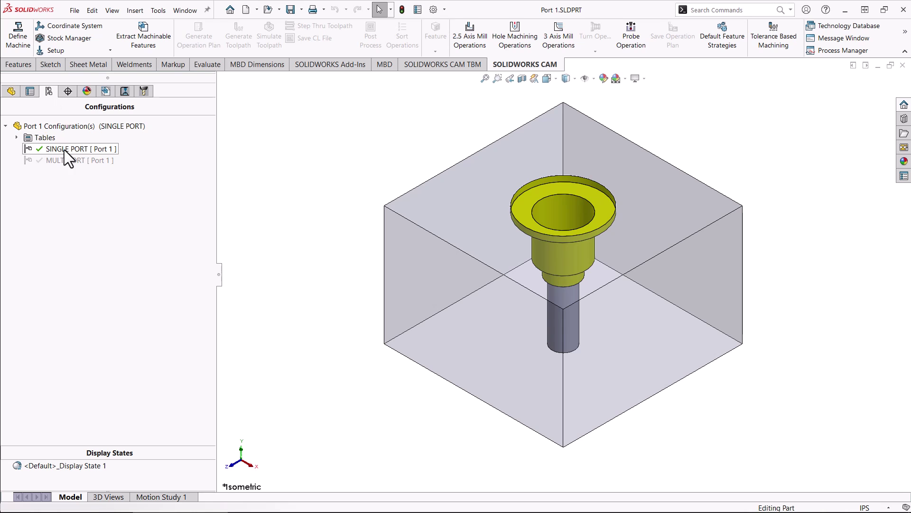
pyautogui.doubleClick(65, 162)
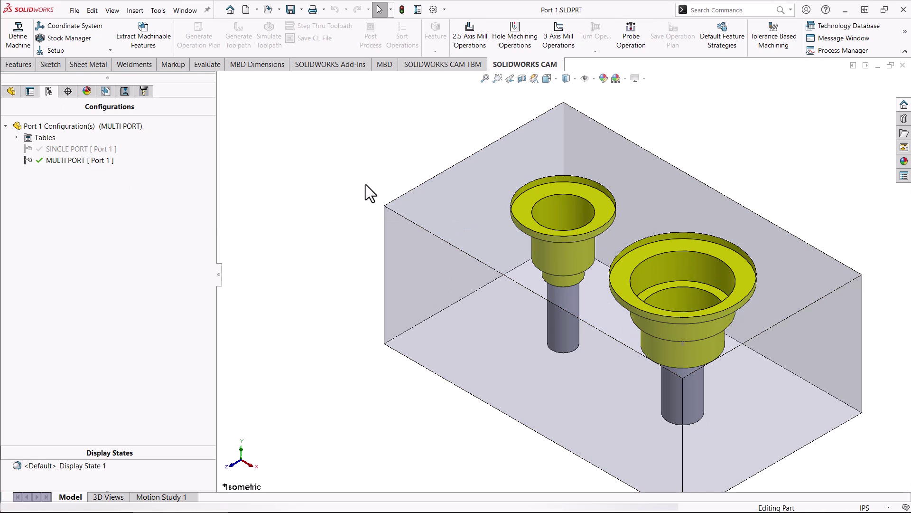
pyautogui.press('f')
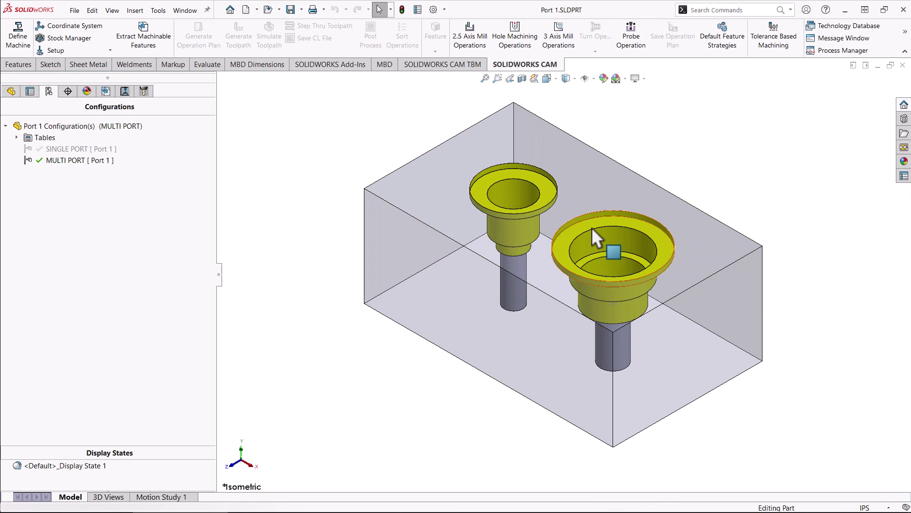
pyautogui.moveTo(546, 297); pyautogui.dragTo(575, 321, button='middle')
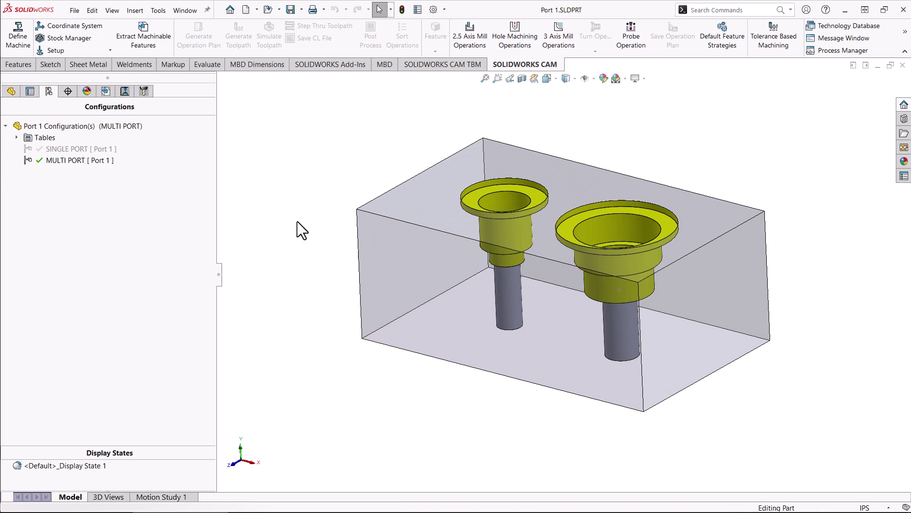
pyautogui.hotkey('ctrl', '7')
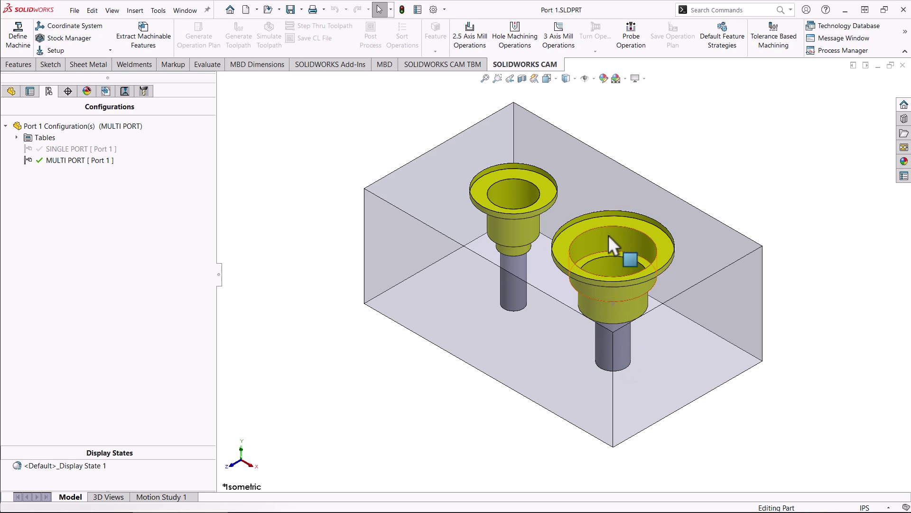
pyautogui.click(107, 92)
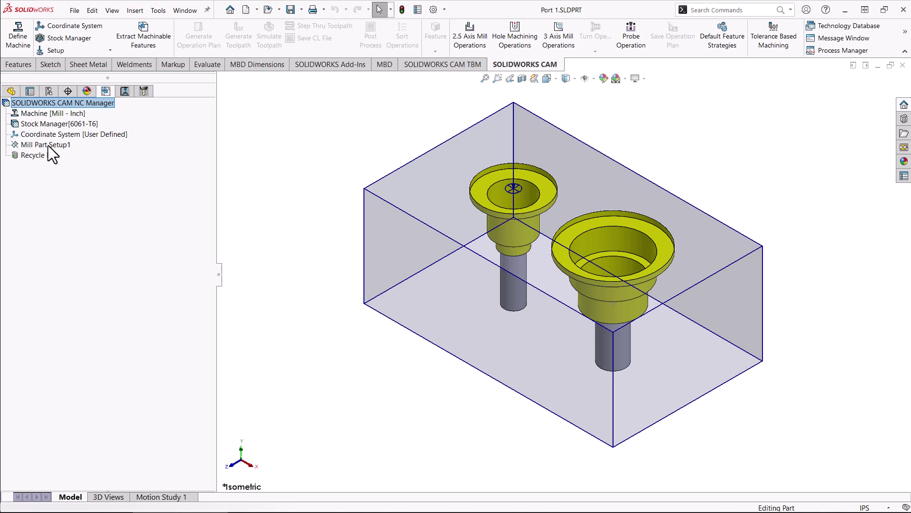
# Step: Extract MS Hole1 and MS Hole2, then move MS Hole2 ahead of MS Hole1
pyautogui.click(148, 39)
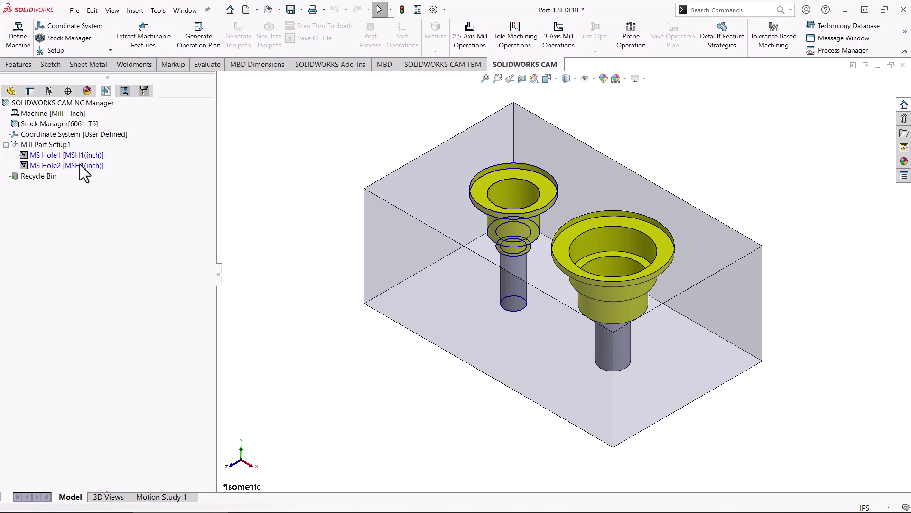
pyautogui.moveTo(67, 166); pyautogui.dragTo(114, 145)
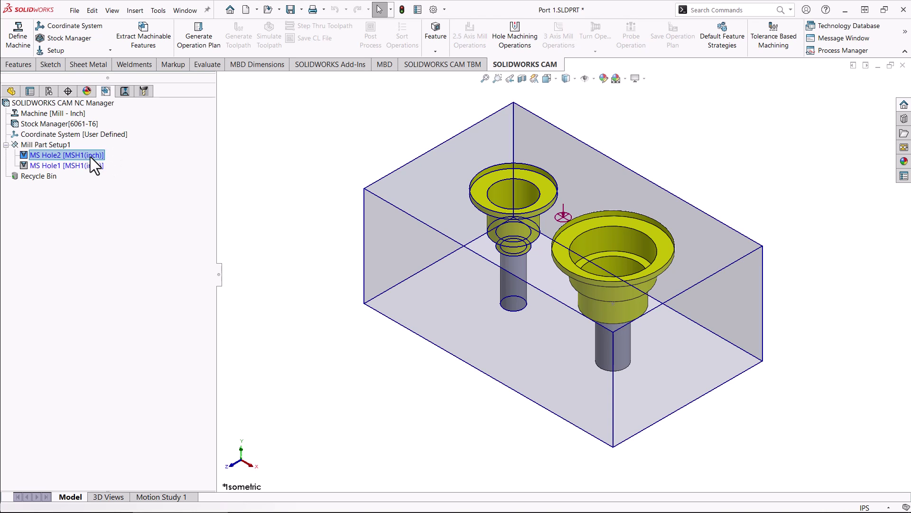
pyautogui.click(84, 167)
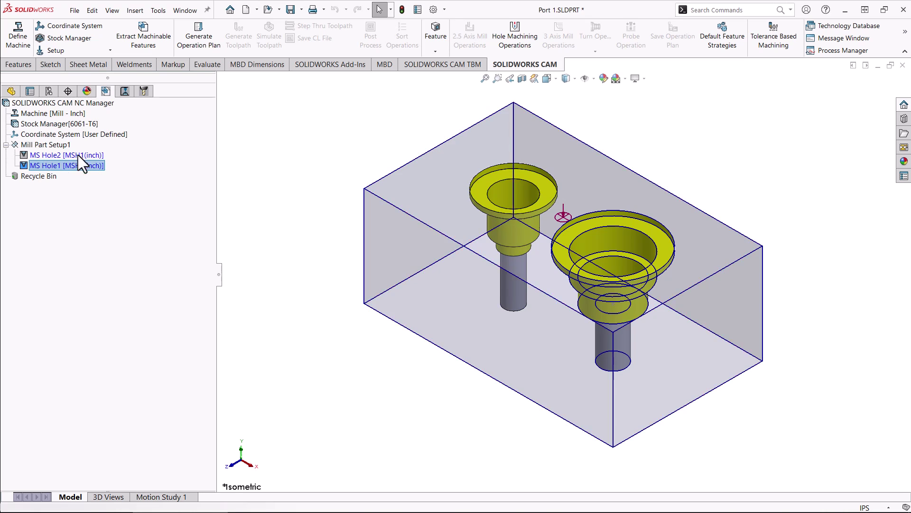
# Step: Set MS Hole2's strategy to 4 STEP POCKET DRILL
pyautogui.rightClick(80, 154)
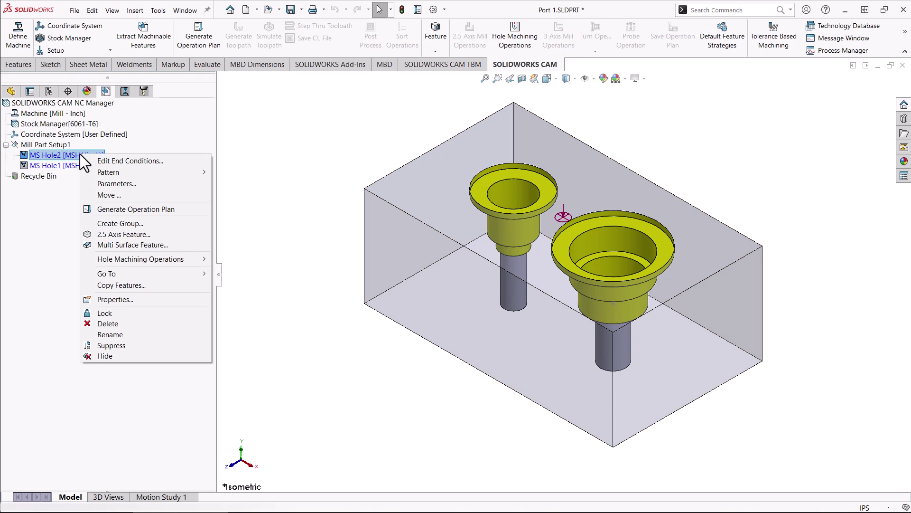
pyautogui.click(151, 184)
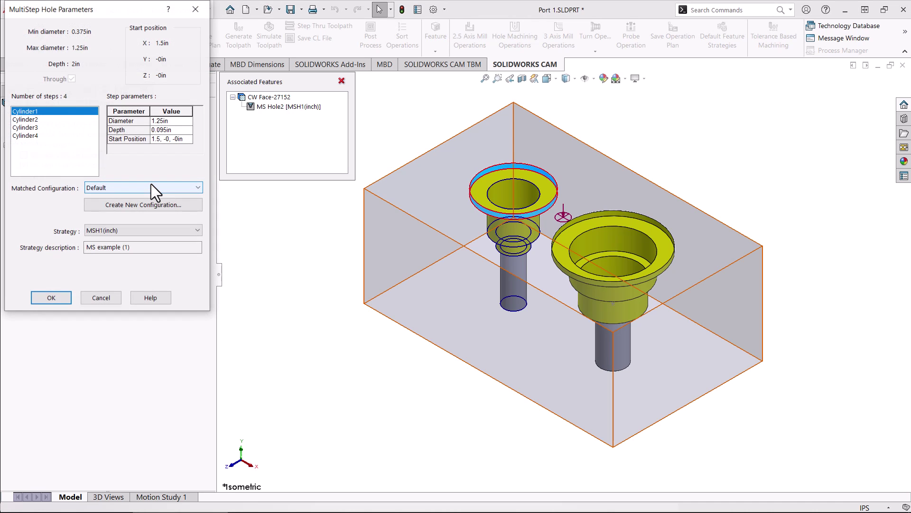
pyautogui.click(172, 231)
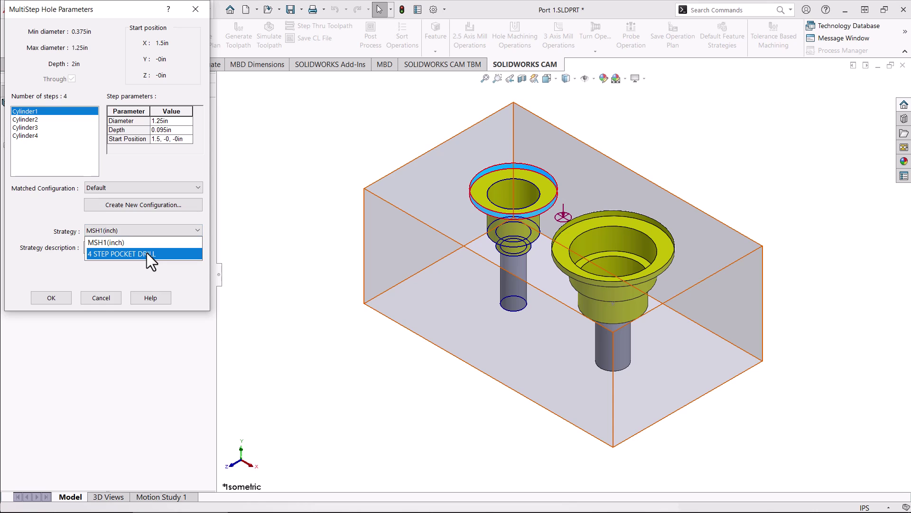
pyautogui.click(146, 253)
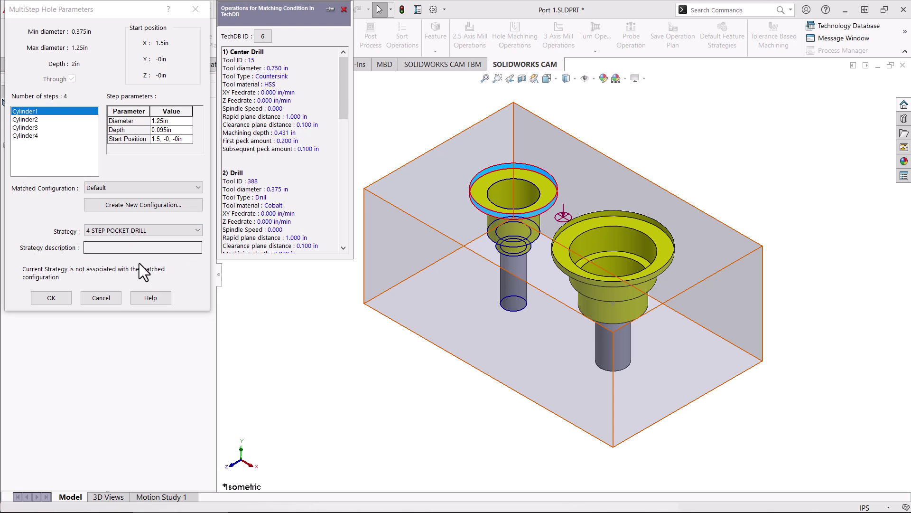
pyautogui.click(64, 298)
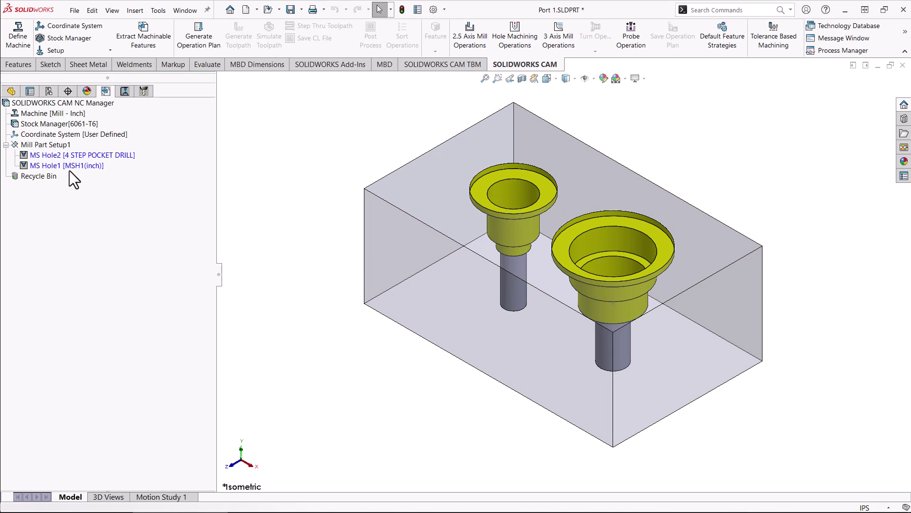
# Step: Set MS Hole1's strategy to 4 STEP POCKET DRILL as well
pyautogui.rightClick(70, 166)
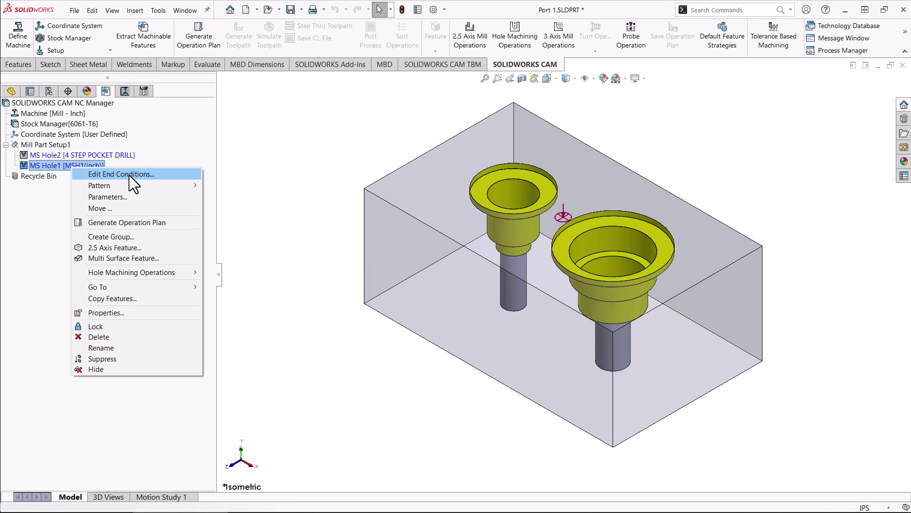
pyautogui.click(127, 196)
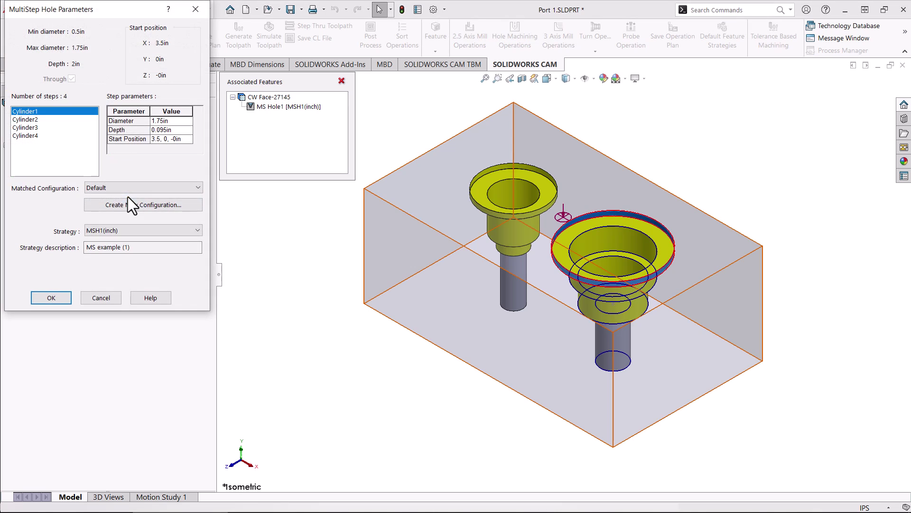
pyautogui.click(146, 231)
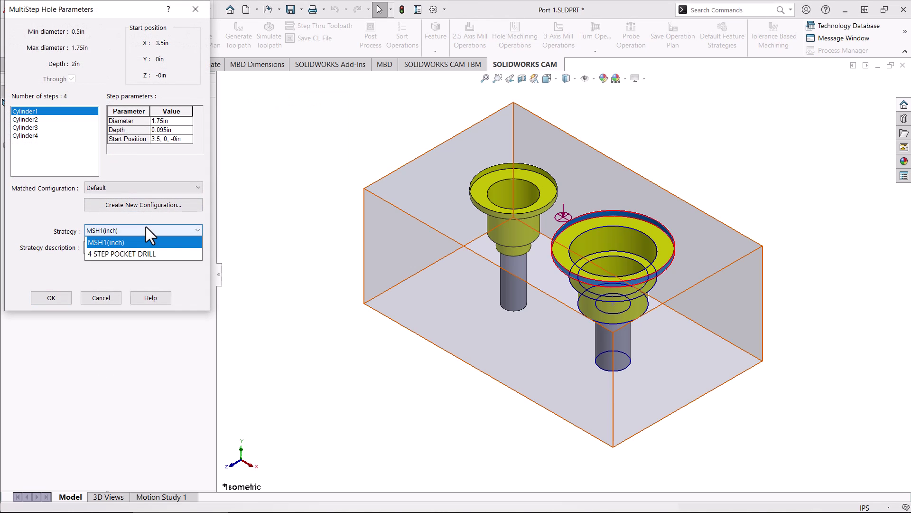
pyautogui.click(132, 255)
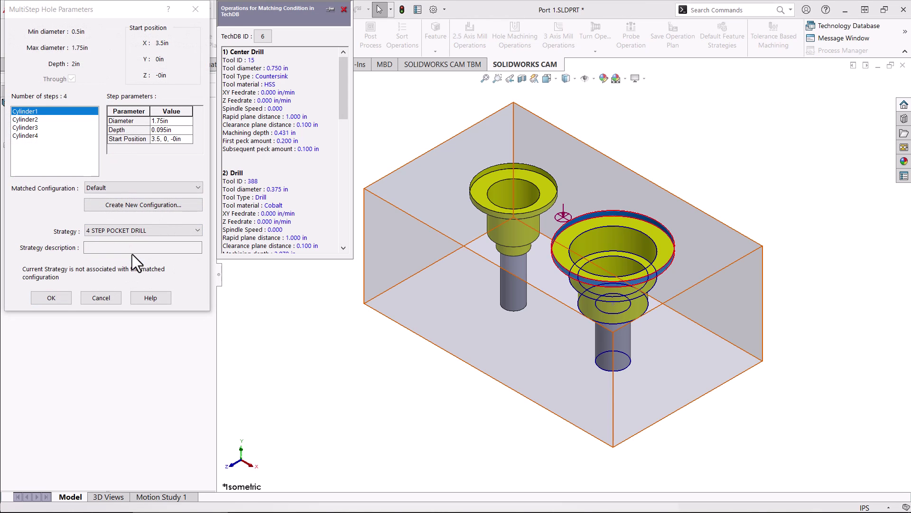
pyautogui.click(63, 294)
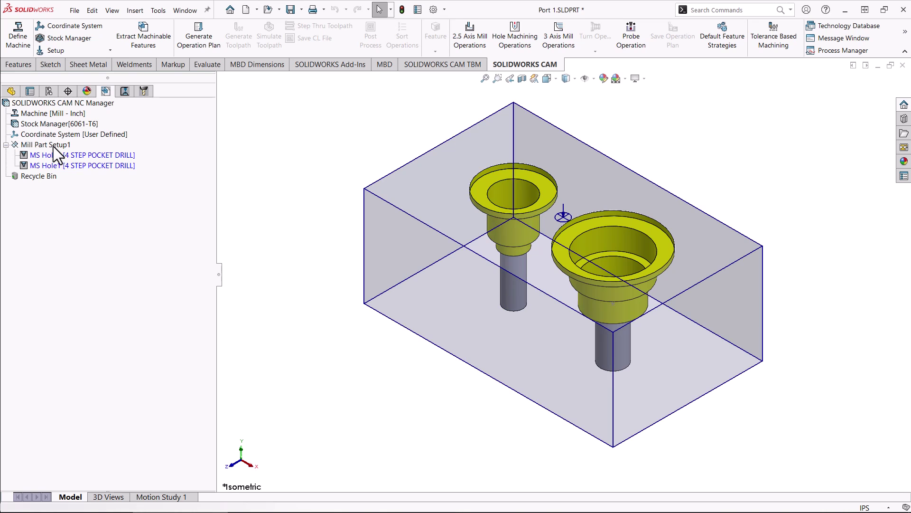
# Step: Generate the operation plan and toolpaths, then select the right port's operations
pyautogui.click(207, 37)
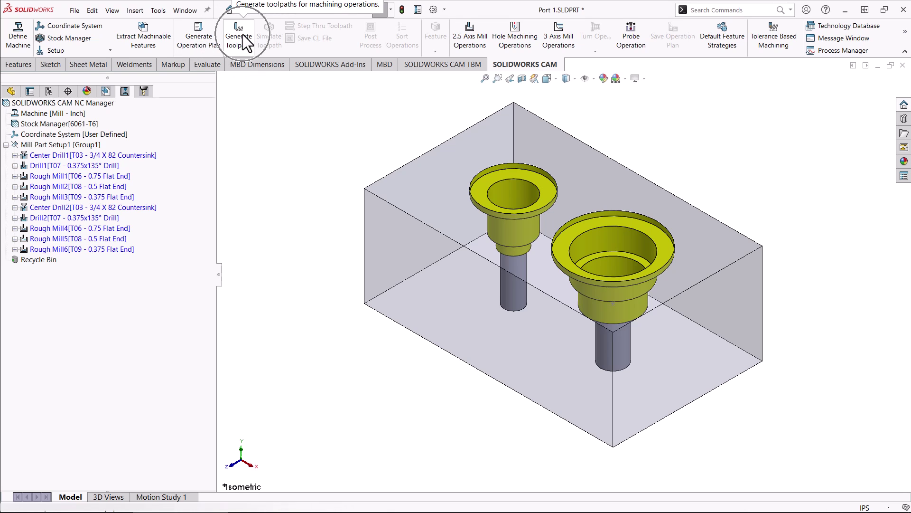
pyautogui.click(243, 34)
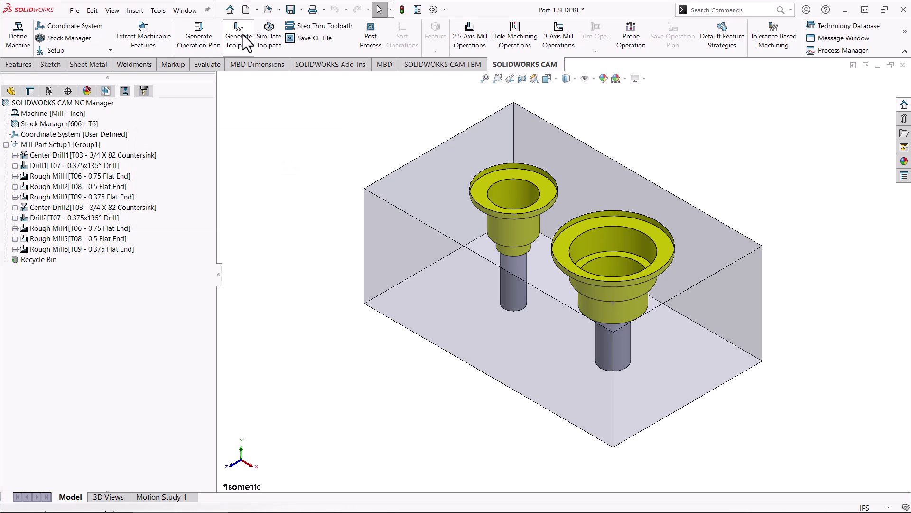
pyautogui.moveTo(109, 157)
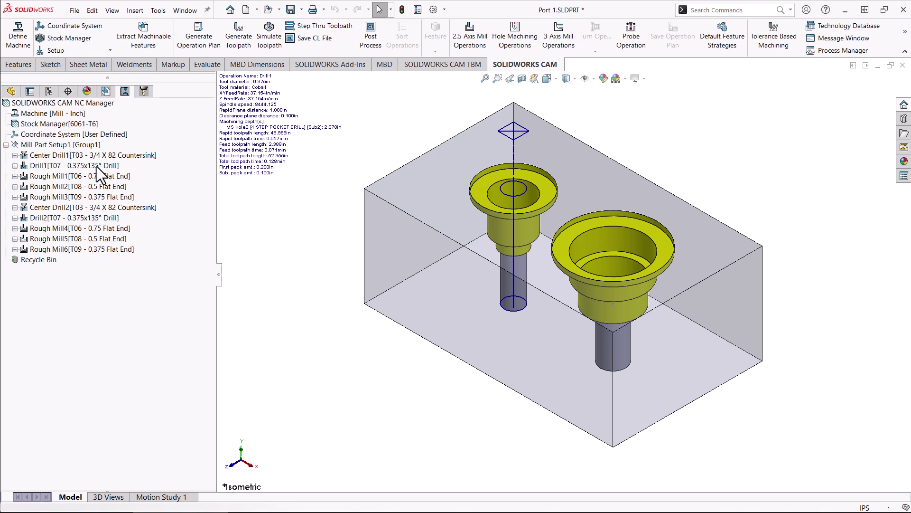
pyautogui.moveTo(116, 179)
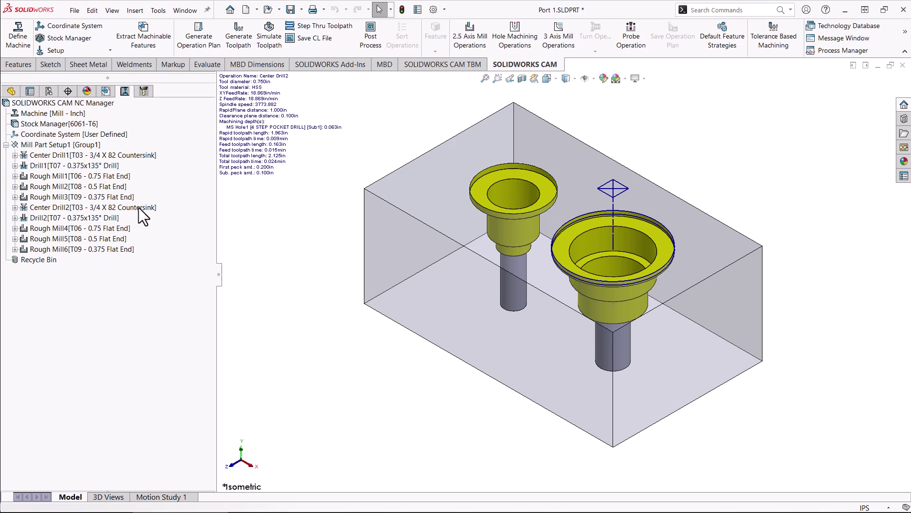
pyautogui.click(88, 215)
pyautogui.click(622, 342)
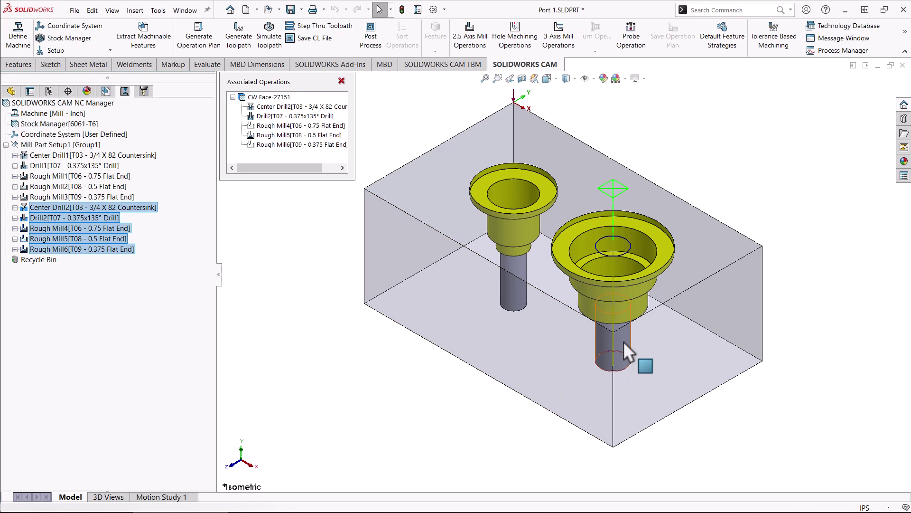
pyautogui.click(297, 337)
pyautogui.click(622, 339)
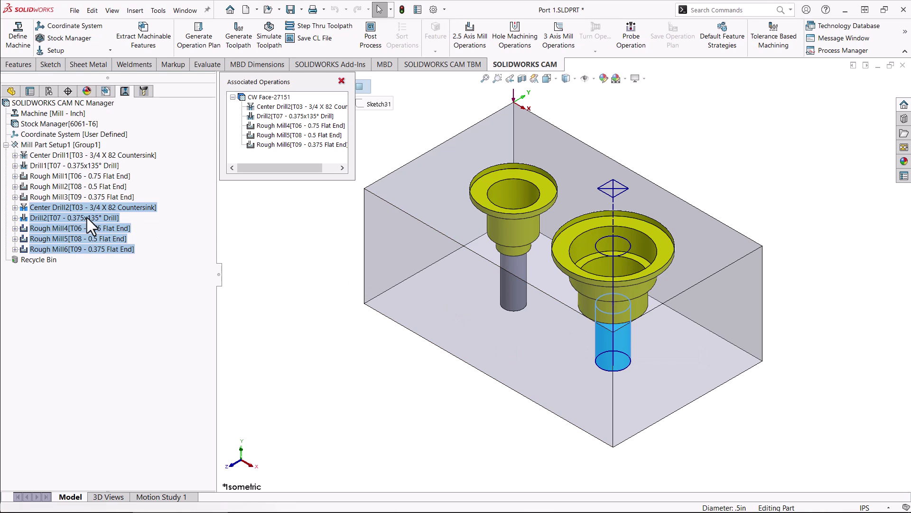
# Step: Preview the Drill2, Rough Mill6 and Rough Mill5 toolpaths, then clear the selection
pyautogui.moveTo(85, 215)
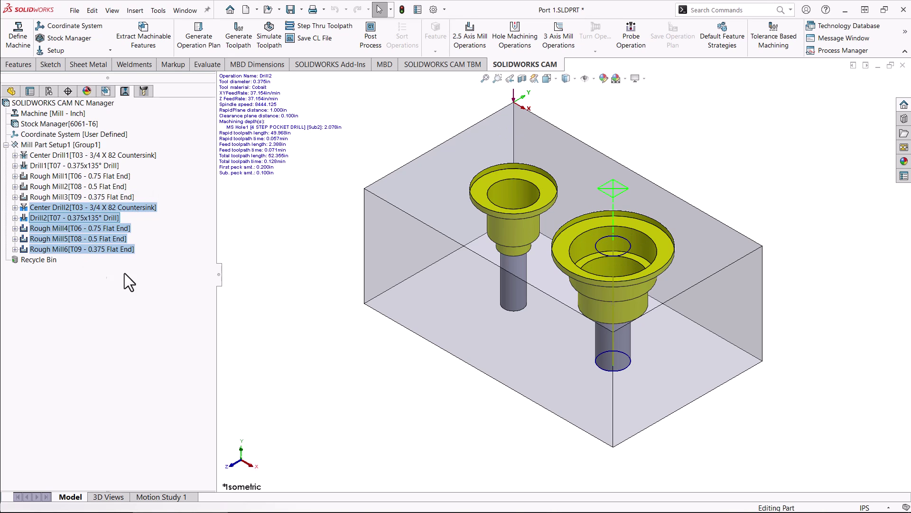
pyautogui.moveTo(77, 247)
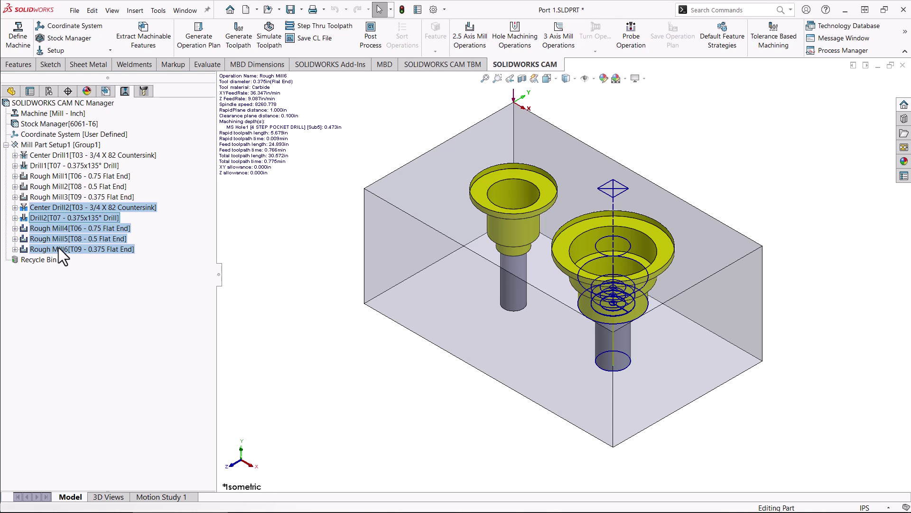
pyautogui.moveTo(114, 240)
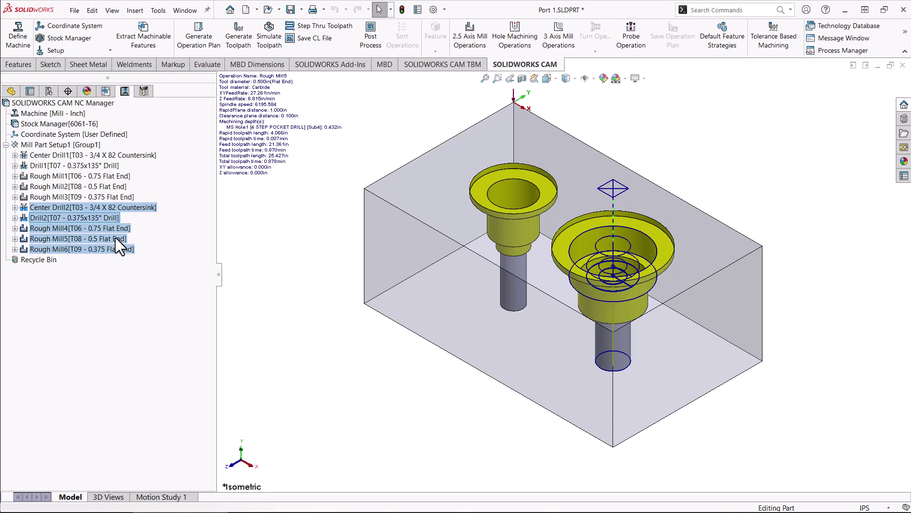
pyautogui.press('Escape')
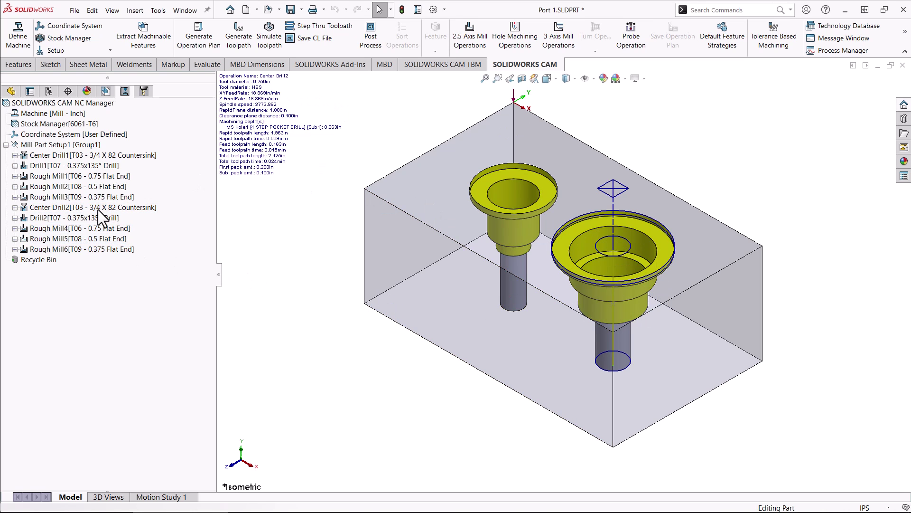
# Step: Open the Technology Database's Multi-stepped Holes and select the 4 STEP POCKET DRILL strategy
pyautogui.click(831, 27)
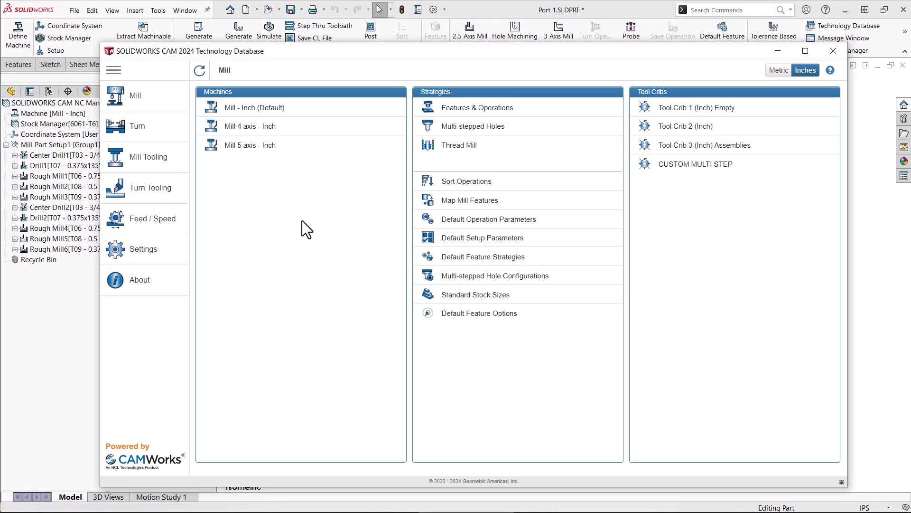
pyautogui.click(488, 137)
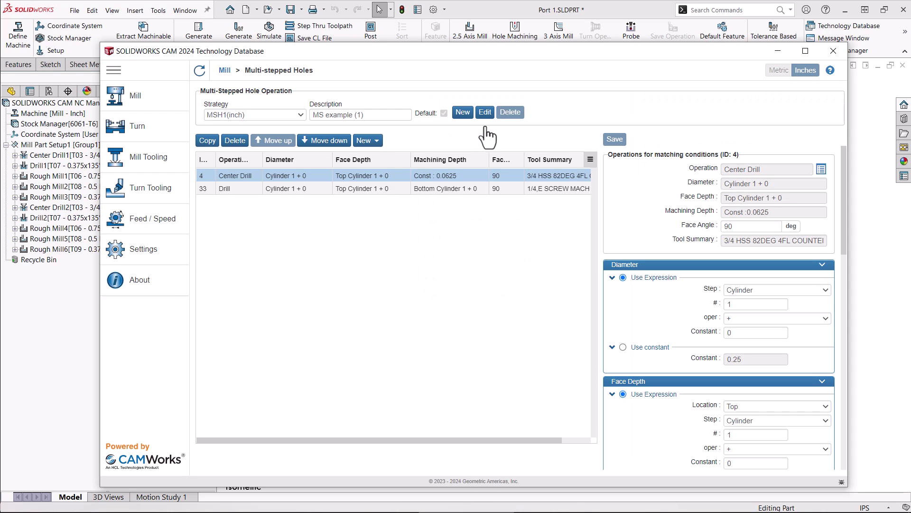
pyautogui.click(300, 115)
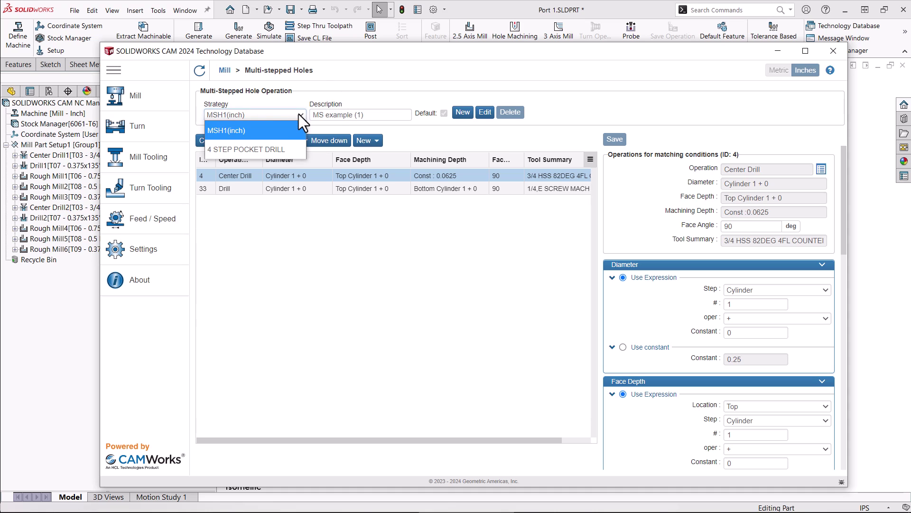
pyautogui.click(269, 147)
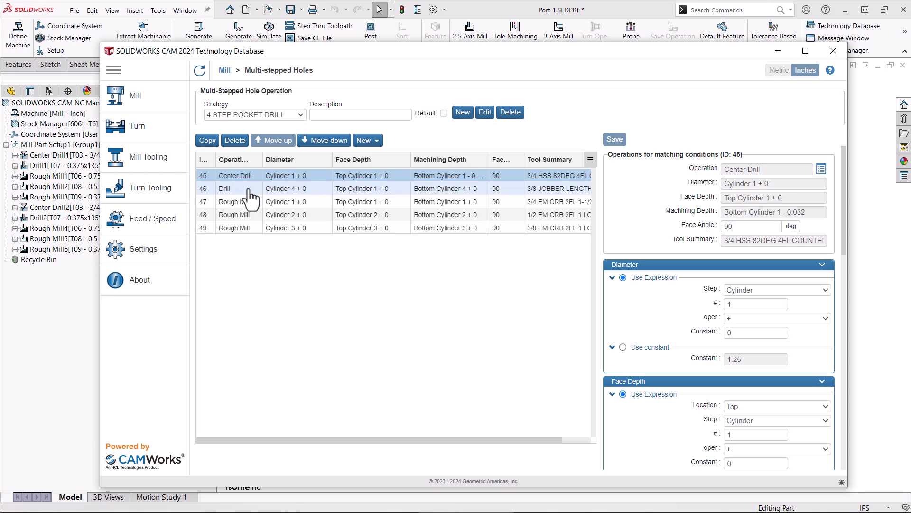
# Step: Make the Drill operation's tool use a Cylinder # 4 expression and save it
pyautogui.click(244, 190)
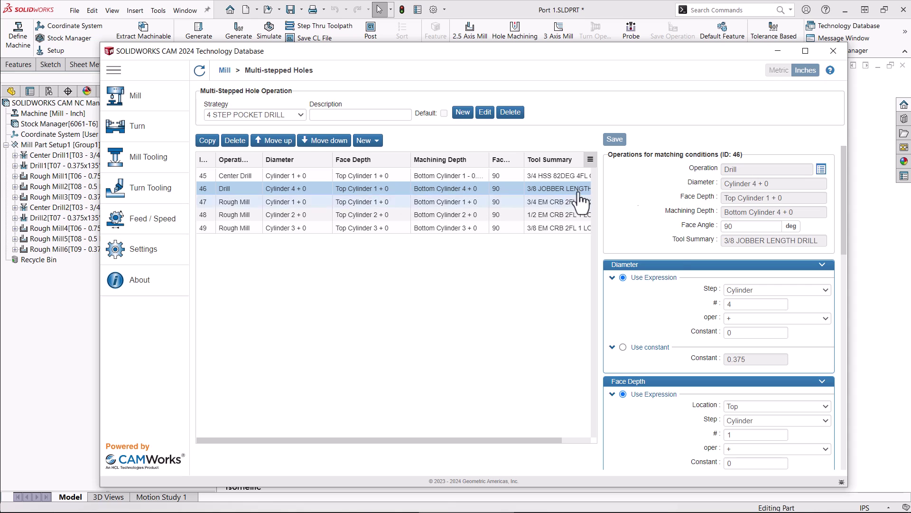
pyautogui.scroll(-10, 676, 320)
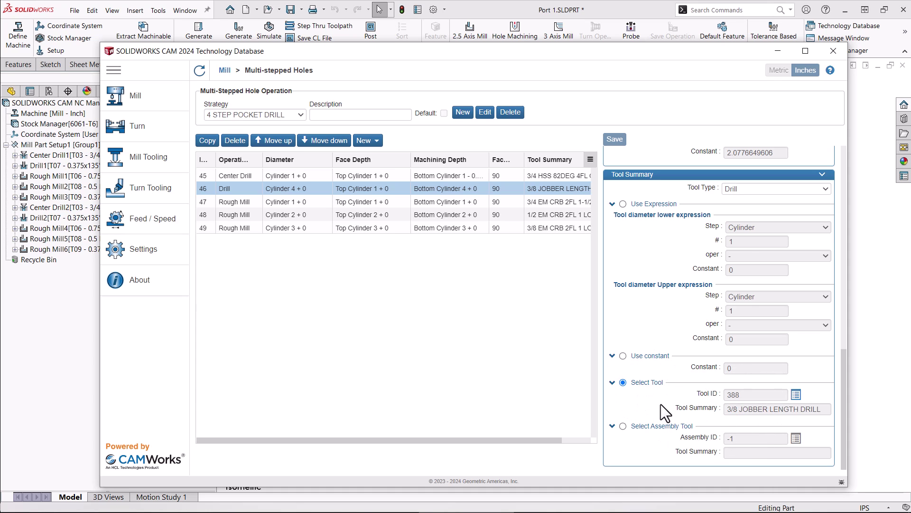
pyautogui.click(623, 204)
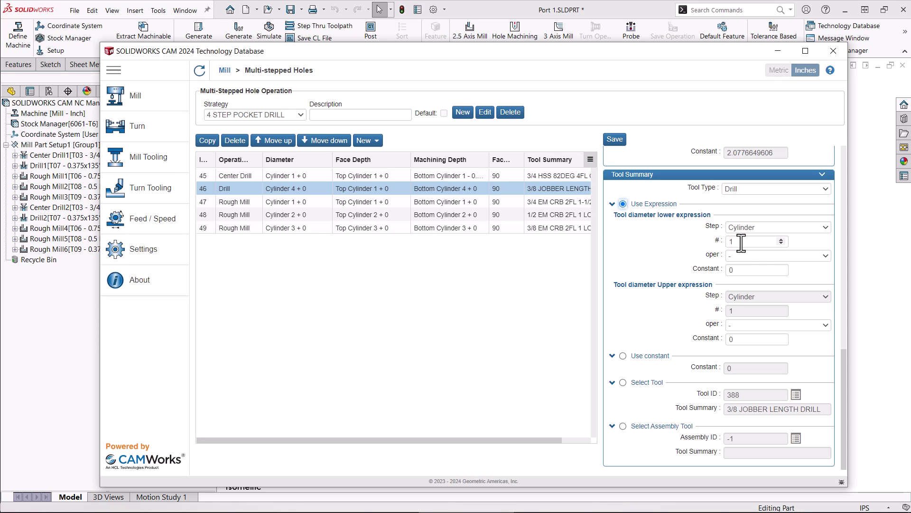
pyautogui.click(782, 240)
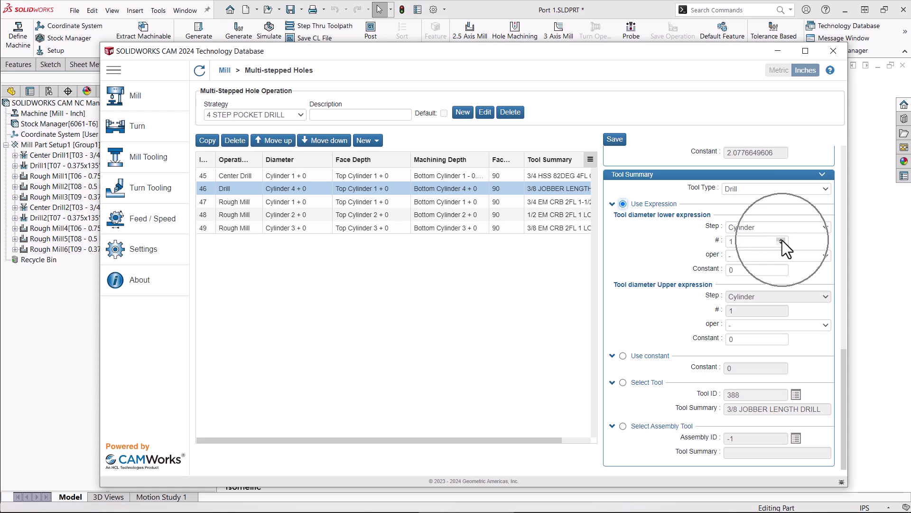
pyautogui.click(782, 240)
pyautogui.click(782, 240)
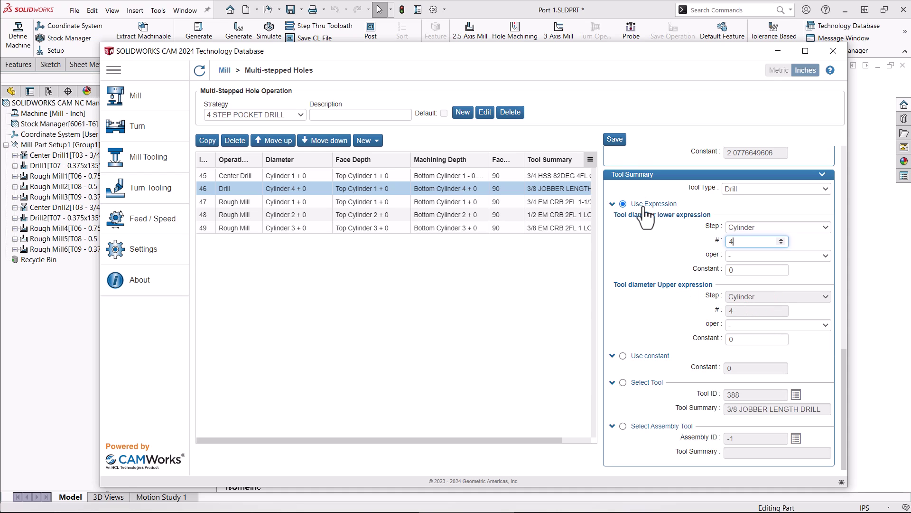
pyautogui.click(616, 141)
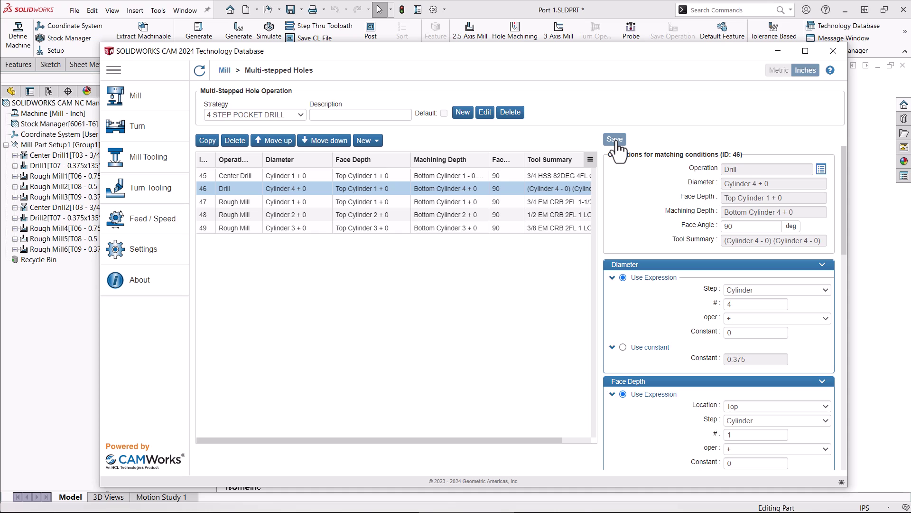
# Step: Set Rough Mill 47's tool to an expression with .125 lower and upper constants, then save
pyautogui.click(236, 203)
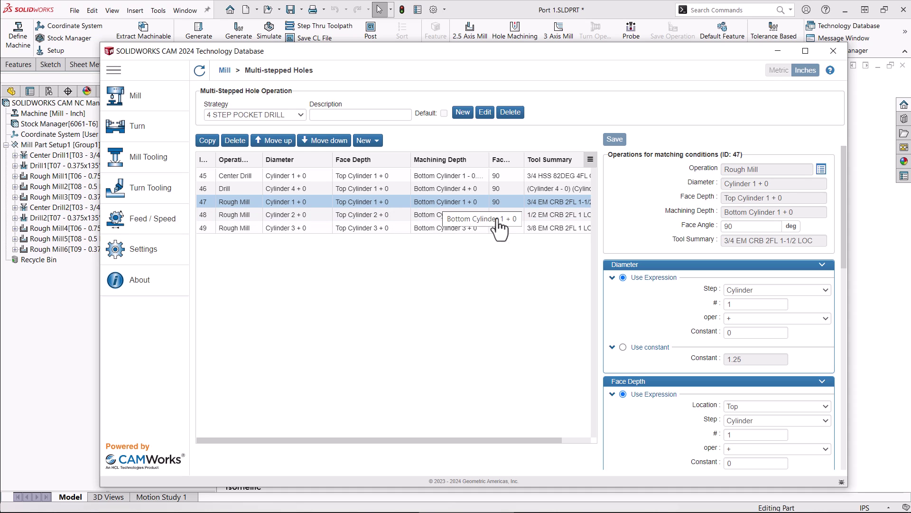
pyautogui.scroll(-2, 665, 323)
pyautogui.scroll(-10, 662, 317)
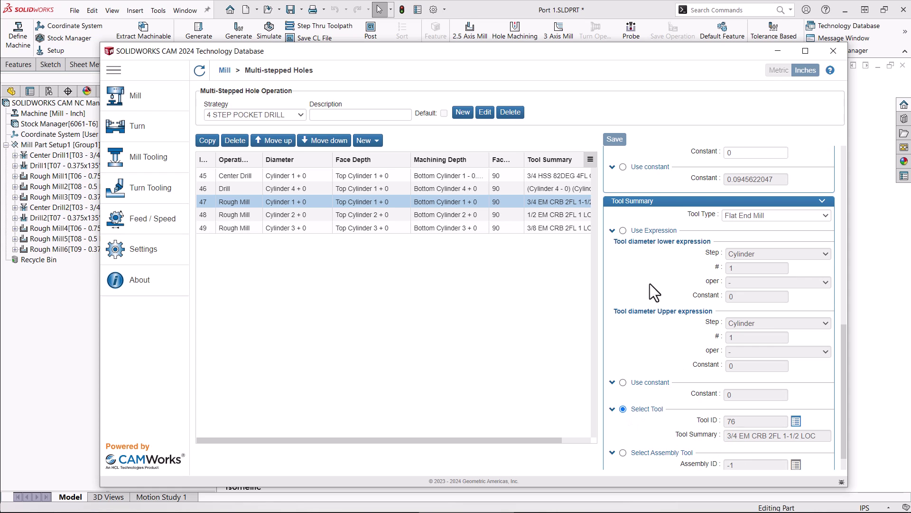
pyautogui.click(622, 230)
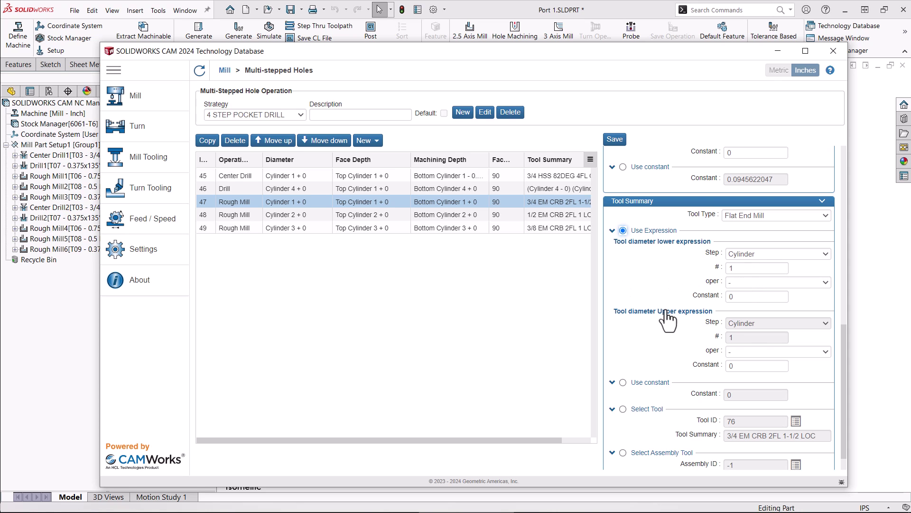
pyautogui.click(746, 297)
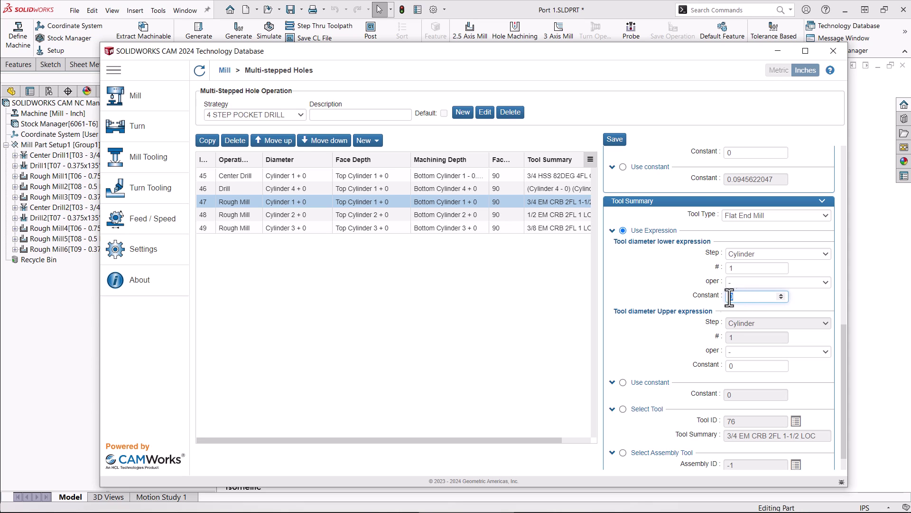
pyautogui.press('BackSpace')
pyautogui.write('.125')
pyautogui.doubleClick(744, 365)
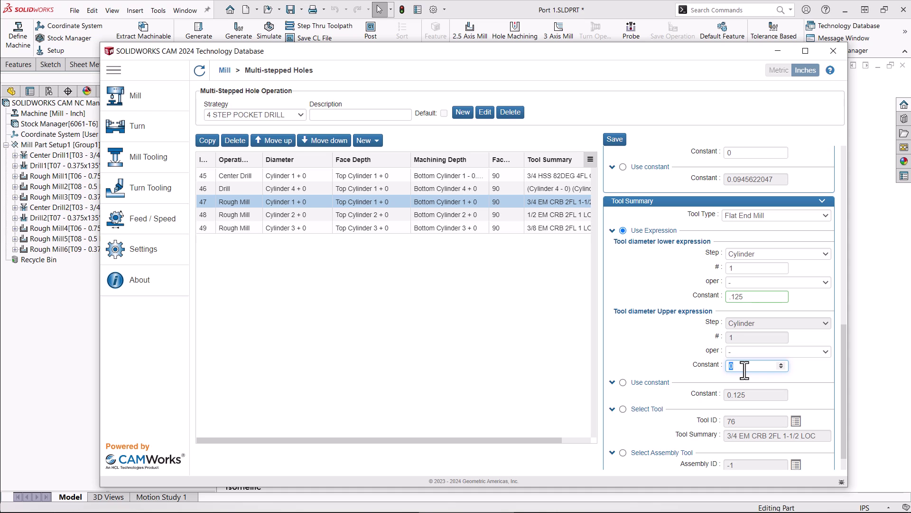
pyautogui.write('.125')
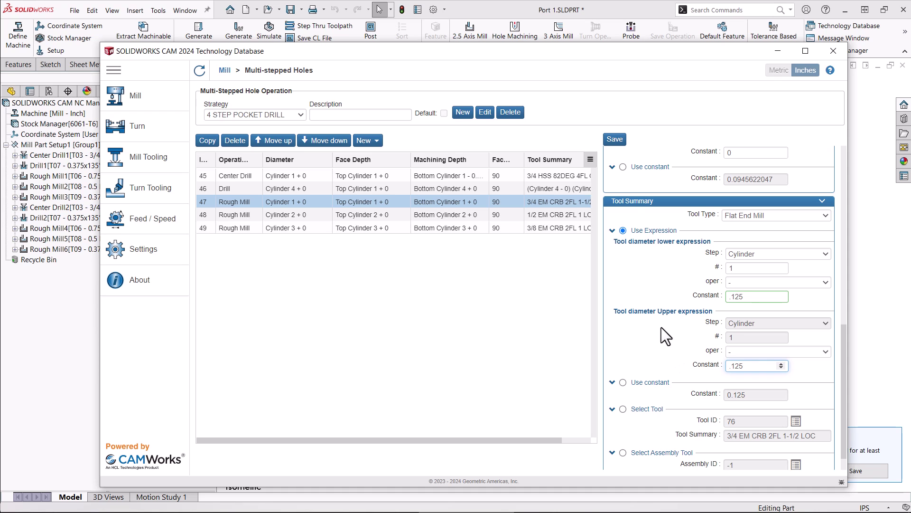
pyautogui.click(617, 139)
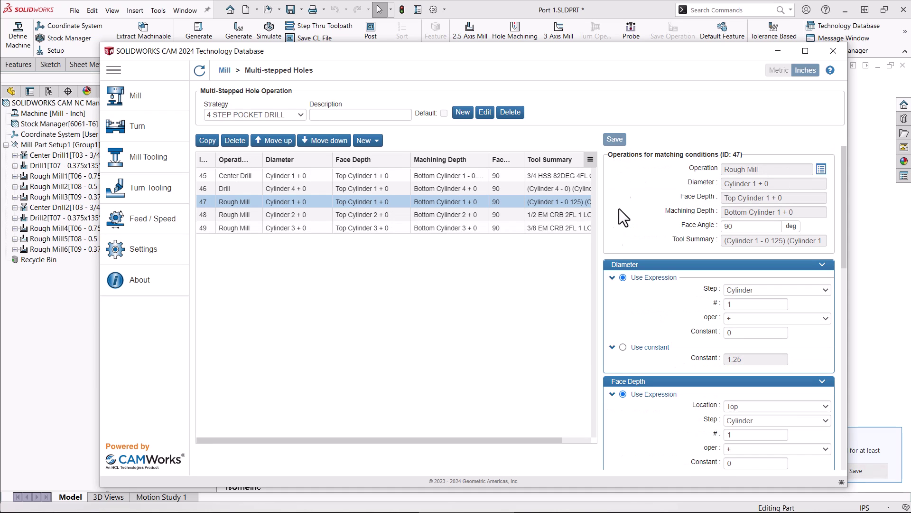
# Step: Set Rough Mill 48's tool expression to Cylinder # 2 with .125 constants, save, and recheck Rough Mill 47
pyautogui.click(247, 216)
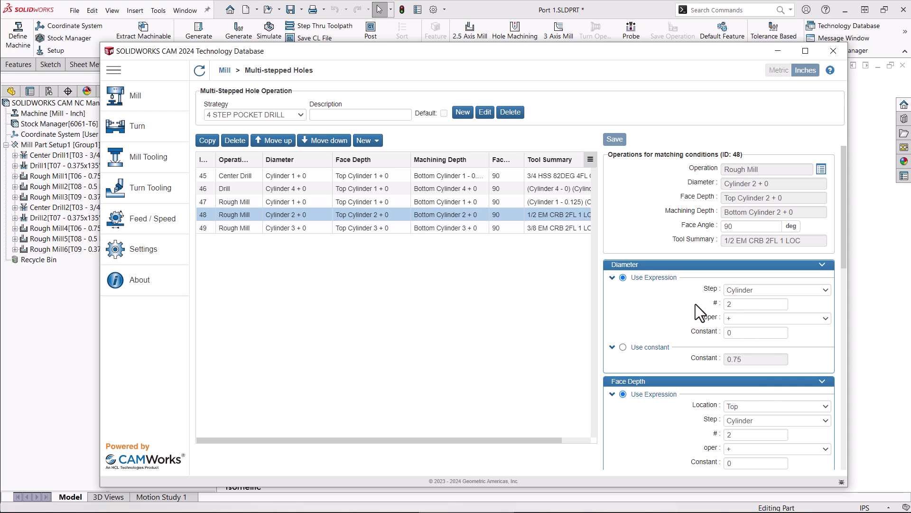
pyautogui.scroll(-2, 695, 304)
pyautogui.scroll(-8, 694, 304)
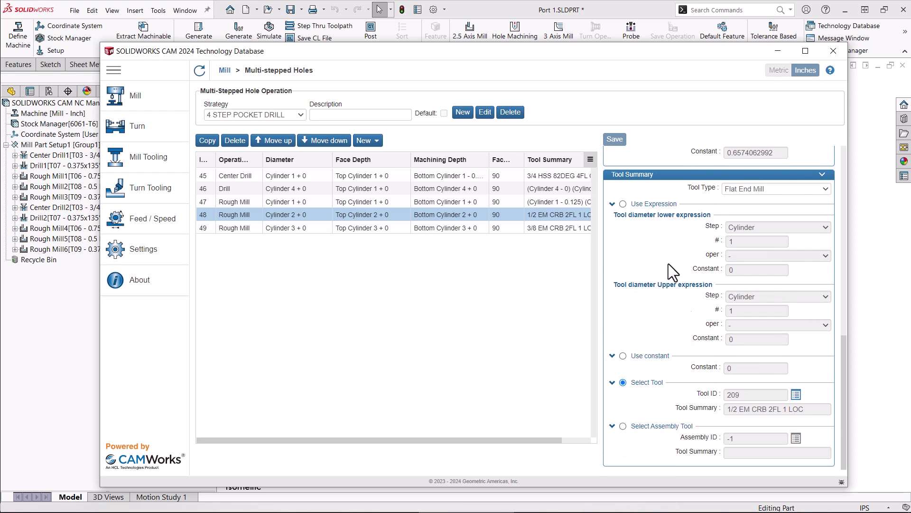
pyautogui.click(622, 204)
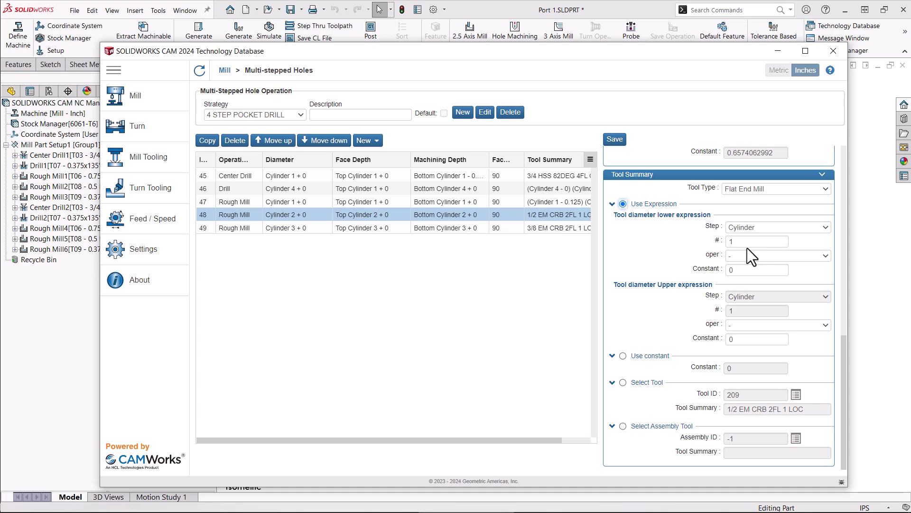
pyautogui.click(781, 239)
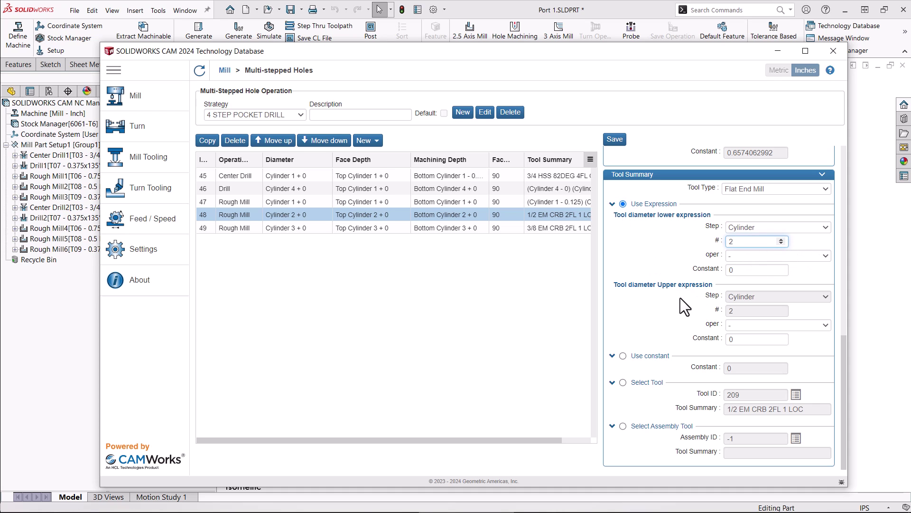
pyautogui.doubleClick(747, 272)
pyautogui.write('.125')
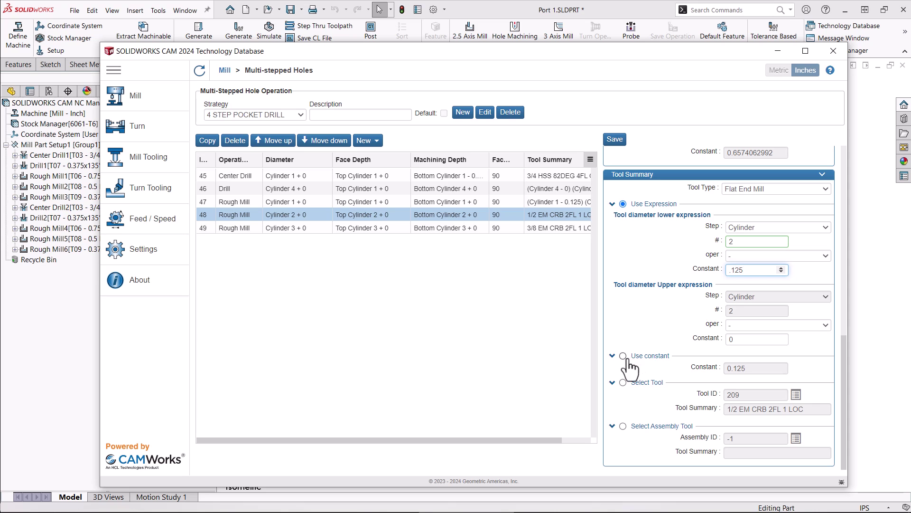
pyautogui.click(743, 339)
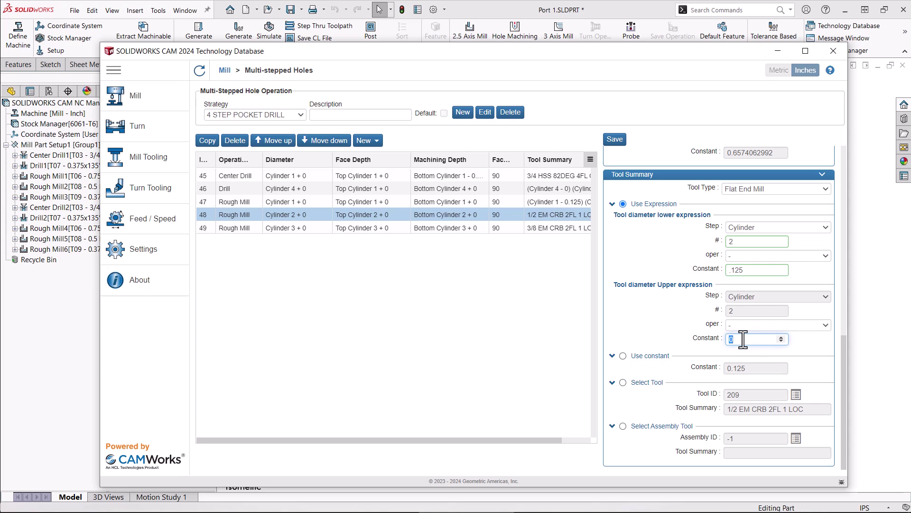
pyautogui.write('.125')
pyautogui.click(615, 140)
pyautogui.click(318, 202)
pyautogui.scroll(-10, 632, 326)
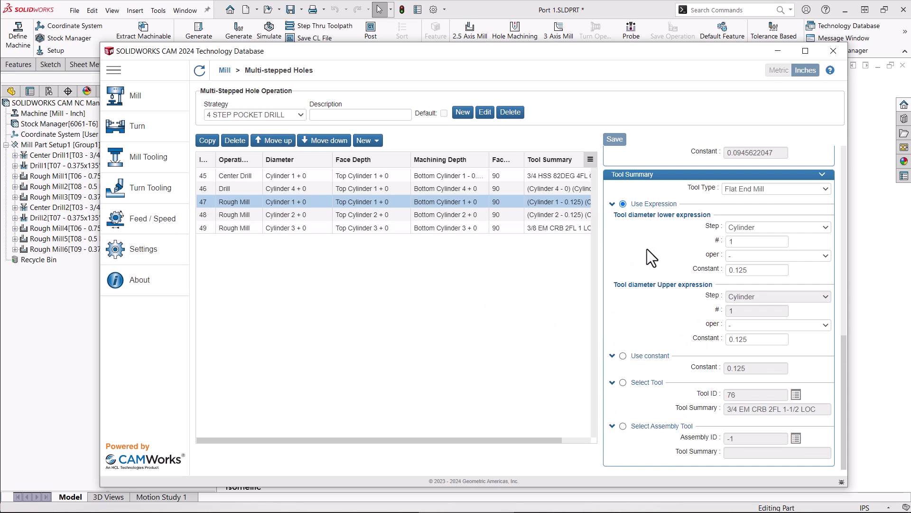
# Step: Set Rough Mill 49's tool to a Cylinder # 3 expression with a .125 constant, then save
pyautogui.click(242, 229)
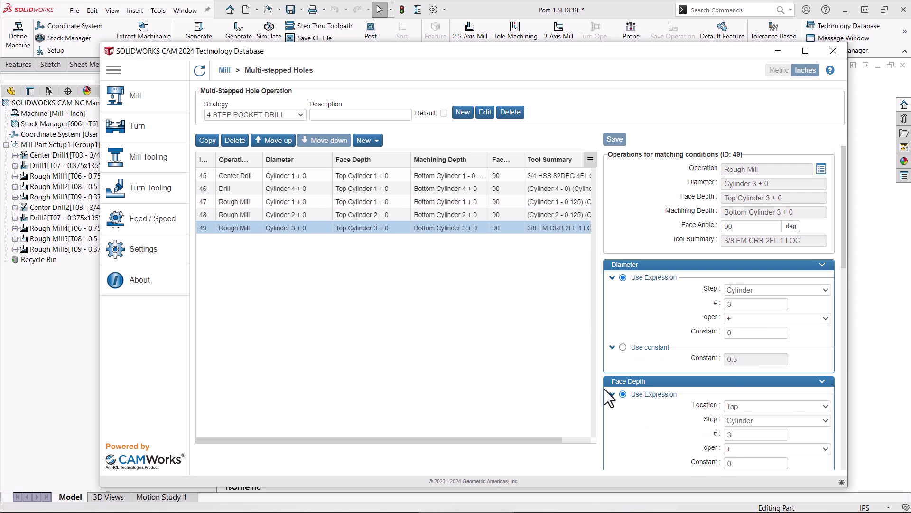
pyautogui.scroll(-10, 692, 306)
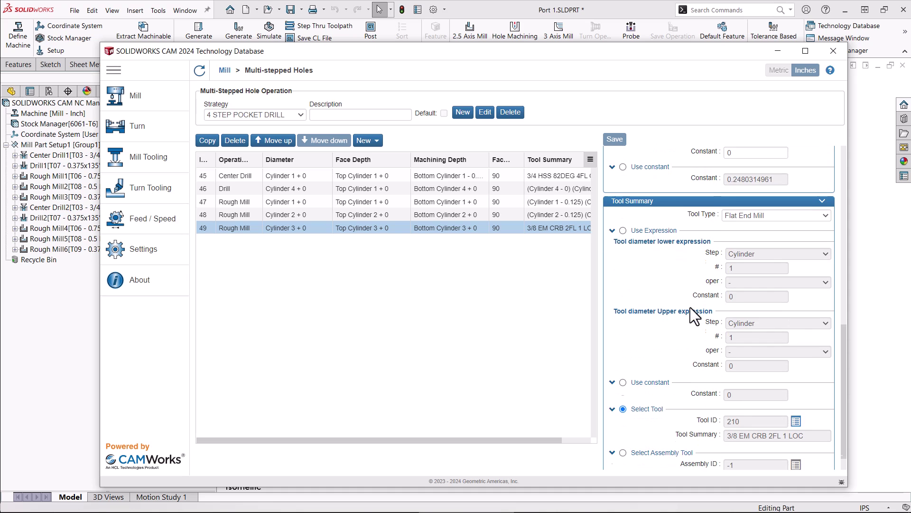
pyautogui.click(623, 231)
pyautogui.doubleClick(781, 266)
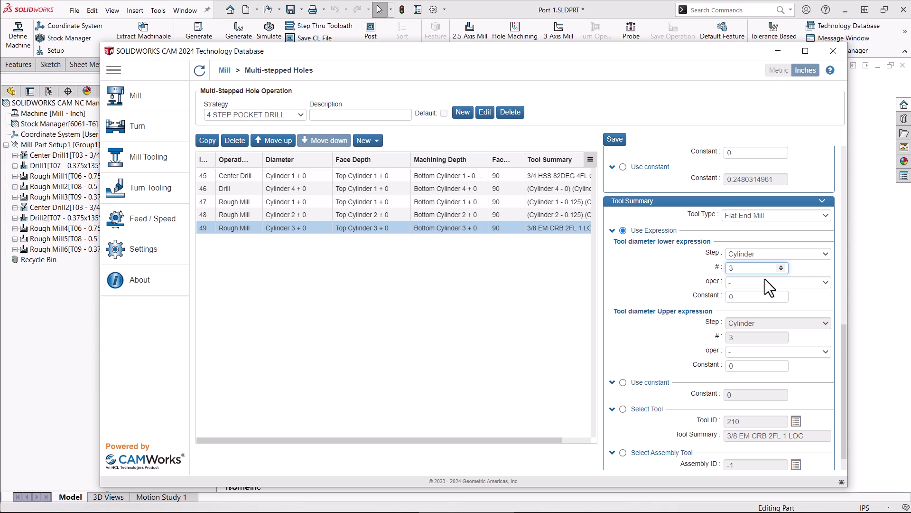
pyautogui.doubleClick(753, 297)
pyautogui.write('.125')
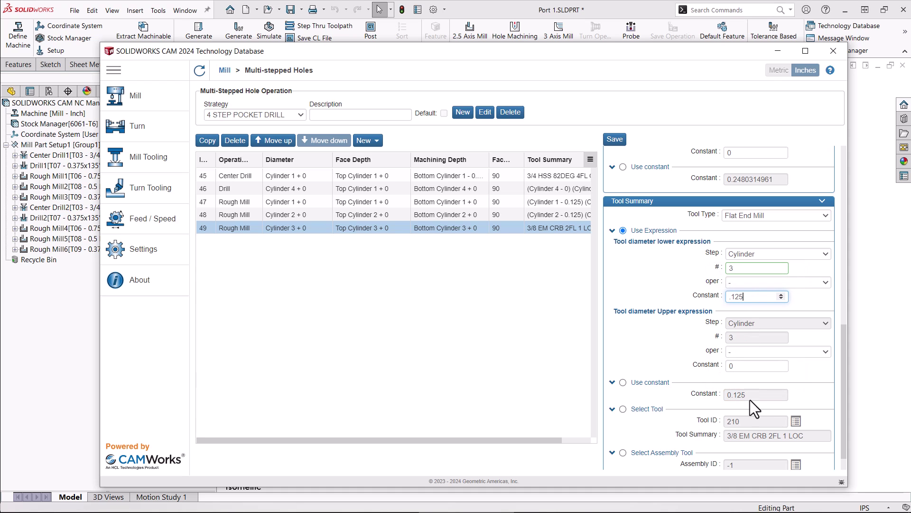
pyautogui.doubleClick(743, 366)
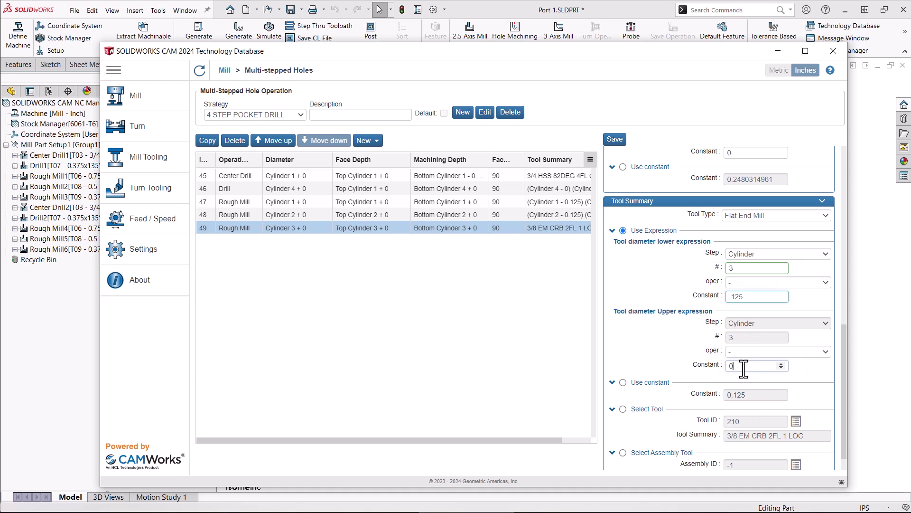
pyautogui.click(615, 139)
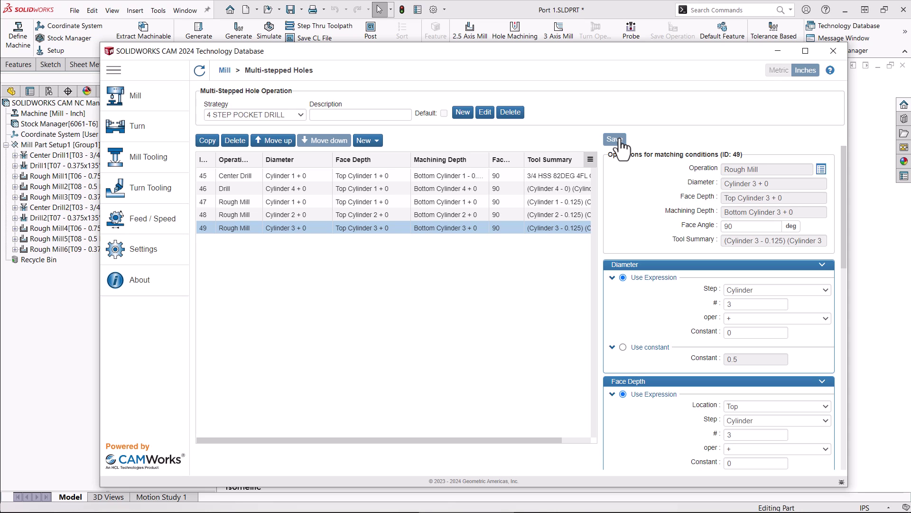
# Step: Close the Technology Database, delete MS Hole2 and MS Hole1, and re-extract machinable features
pyautogui.click(833, 53)
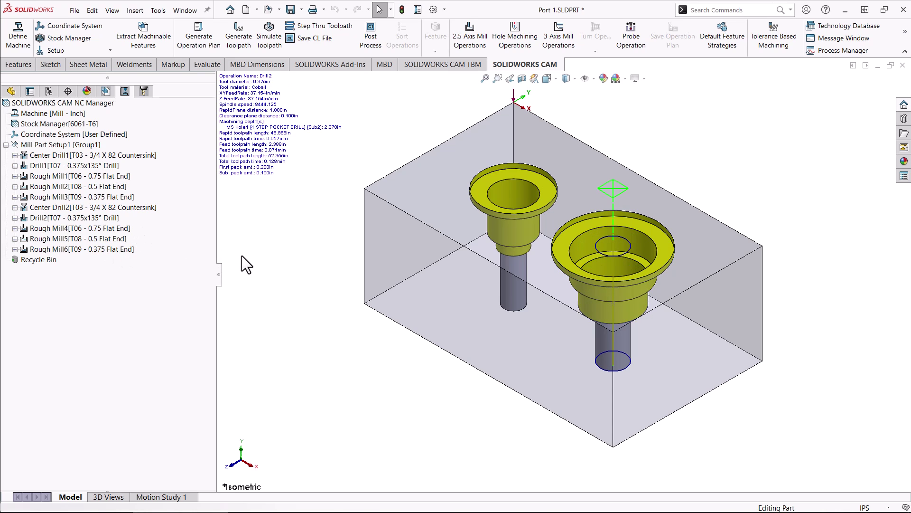
pyautogui.click(105, 90)
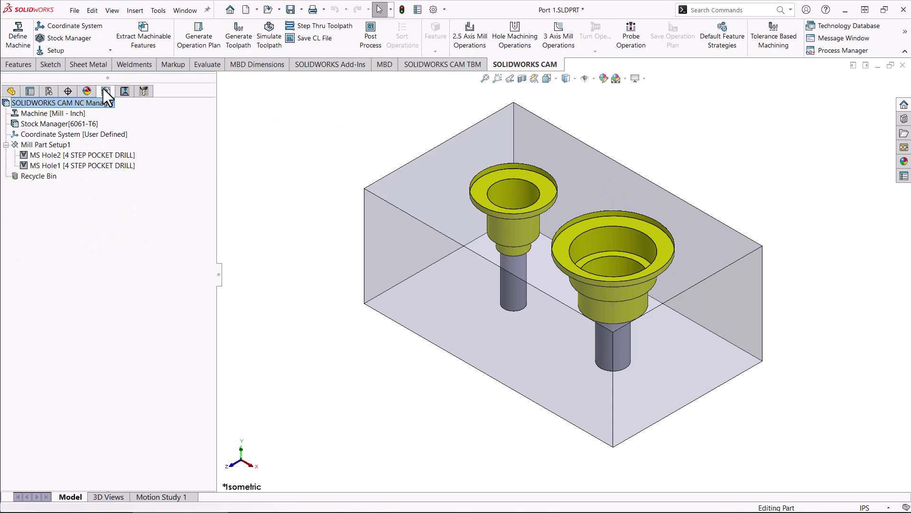
pyautogui.click(93, 155)
pyautogui.keyDown('ctrl'); pyautogui.click(91, 167); pyautogui.keyUp('ctrl')
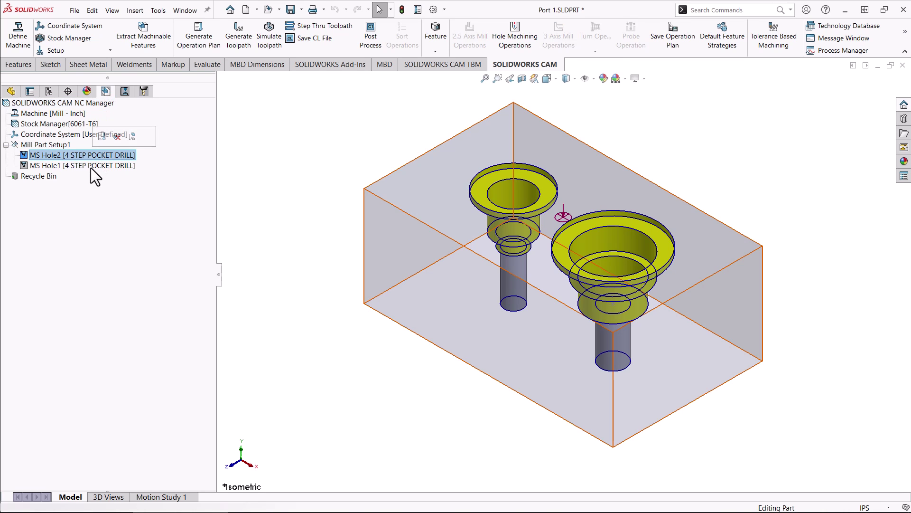
pyautogui.rightClick(90, 167)
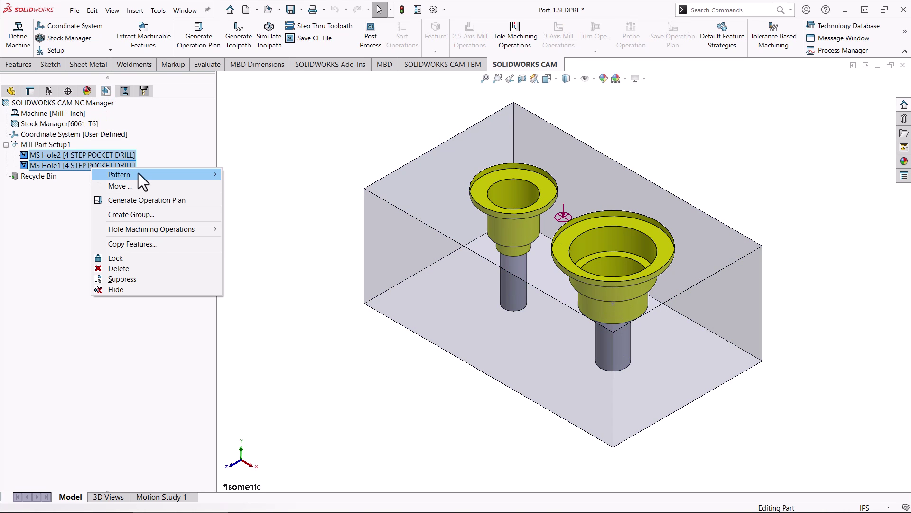
pyautogui.click(147, 267)
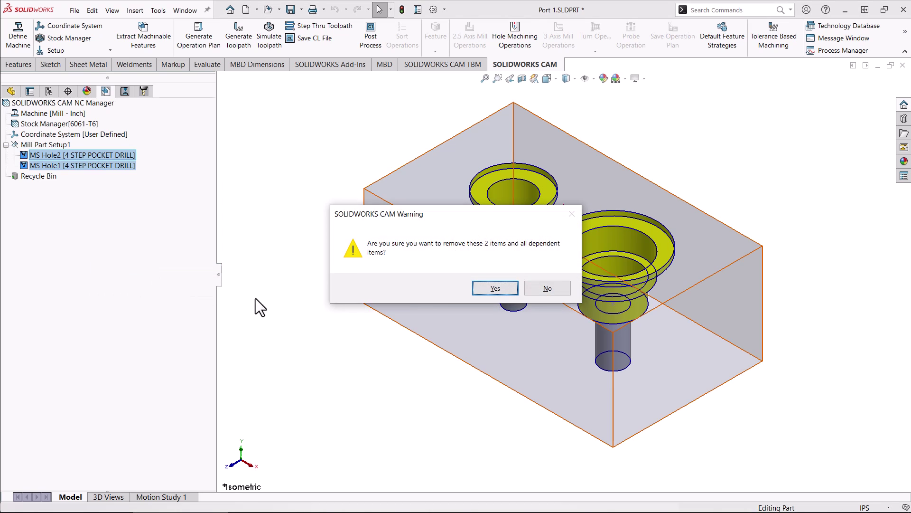
pyautogui.click(496, 289)
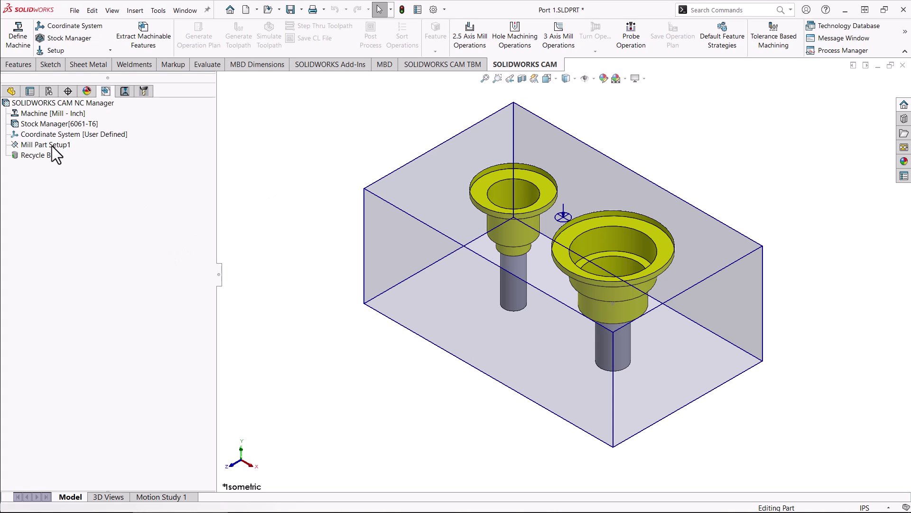
pyautogui.click(144, 43)
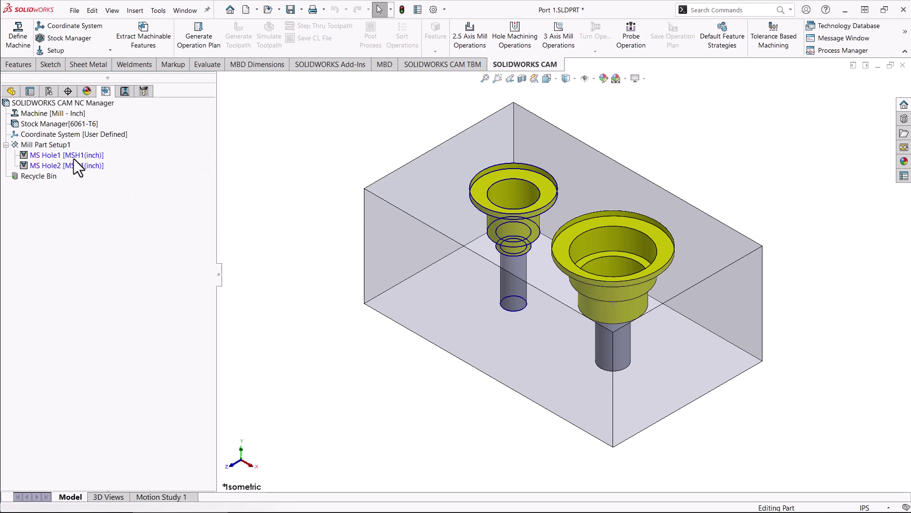
# Step: Set the re-extracted MS Hole1's strategy to 4 STEP POCKET DRILL
pyautogui.rightClick(73, 154)
pyautogui.click(126, 183)
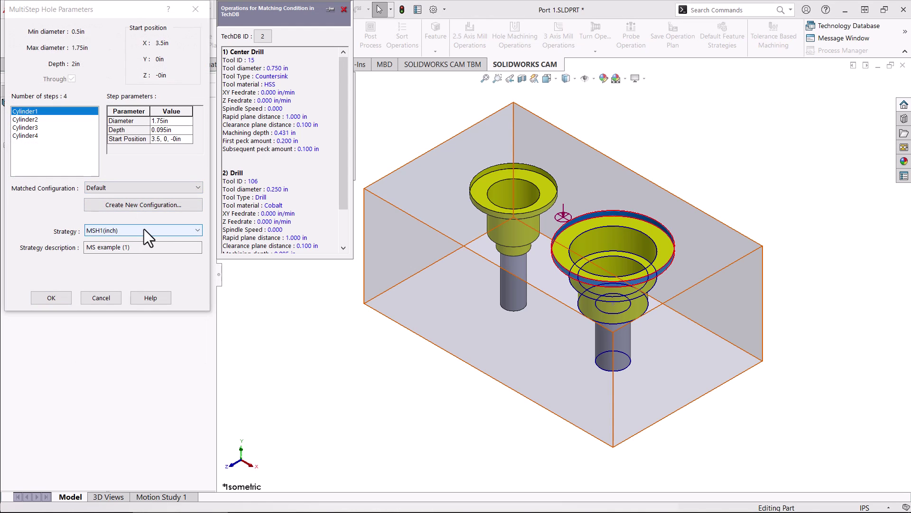
pyautogui.click(144, 230)
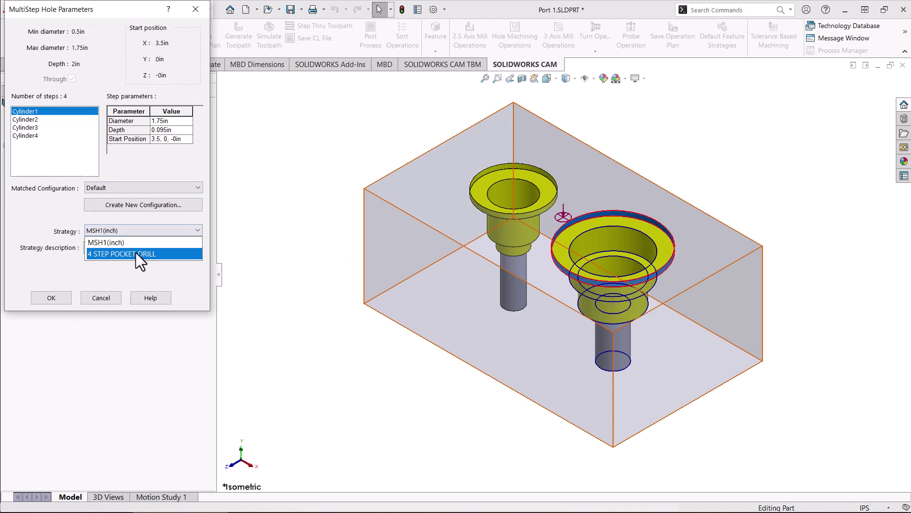
pyautogui.click(136, 252)
pyautogui.click(51, 298)
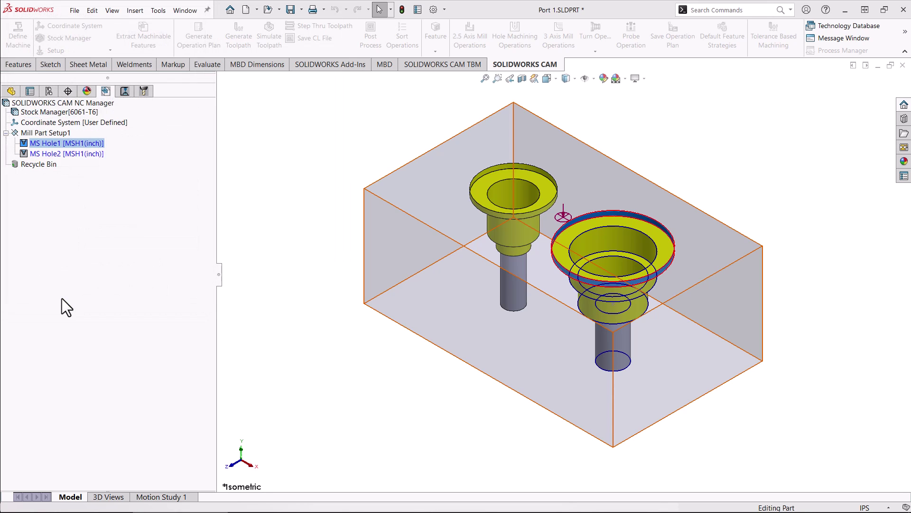
# Step: Give MS Hole2 the 4 STEP POCKET DRILL strategy and move it above MS Hole1
pyautogui.rightClick(89, 166)
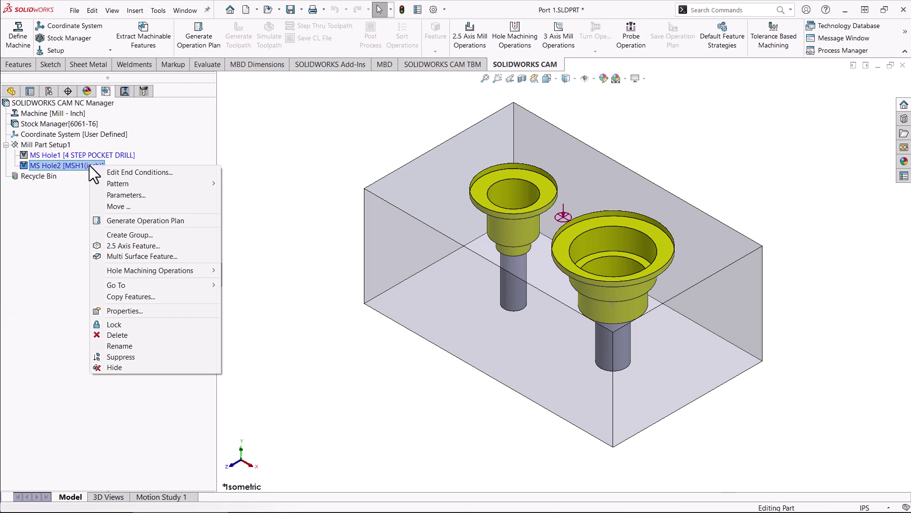
pyautogui.click(157, 195)
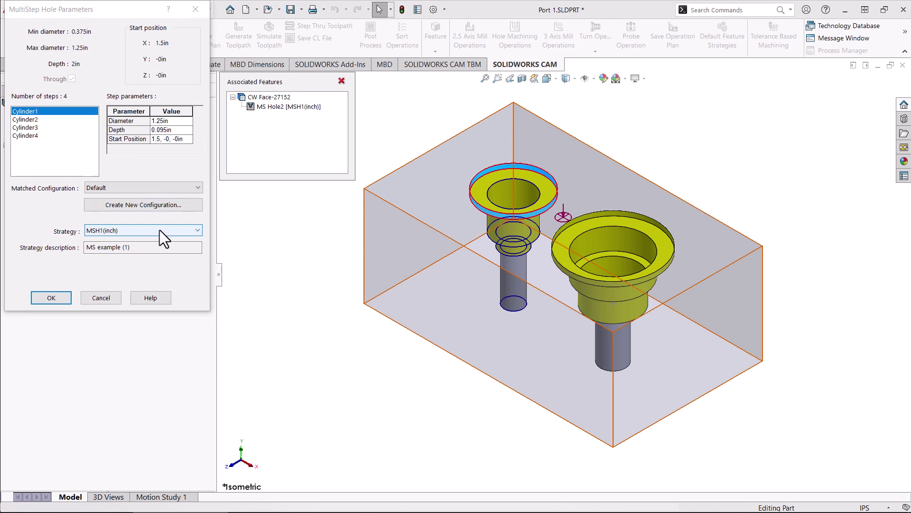
pyautogui.click(160, 229)
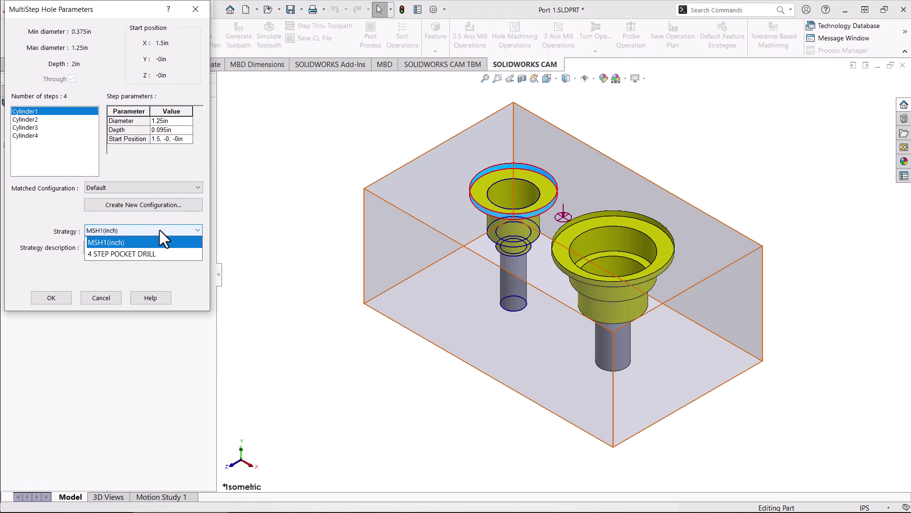
pyautogui.click(119, 255)
pyautogui.click(51, 297)
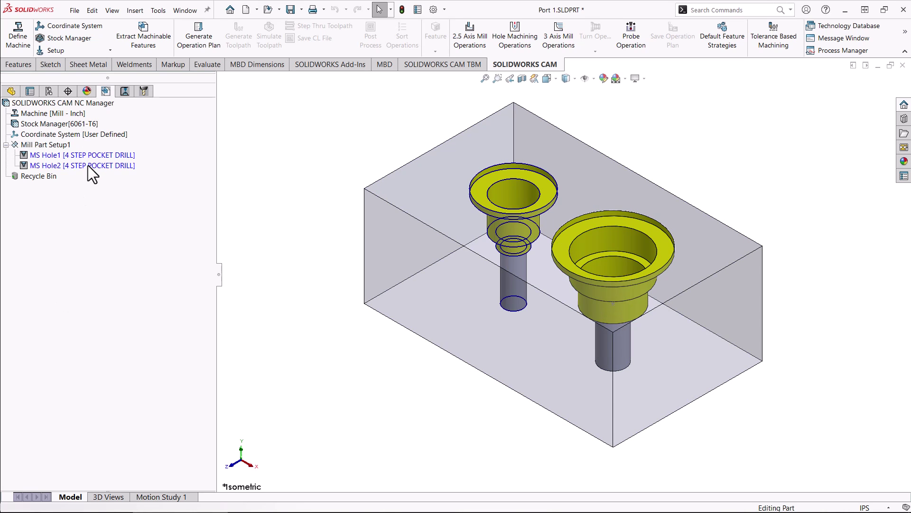
pyautogui.moveTo(85, 164); pyautogui.dragTo(122, 147)
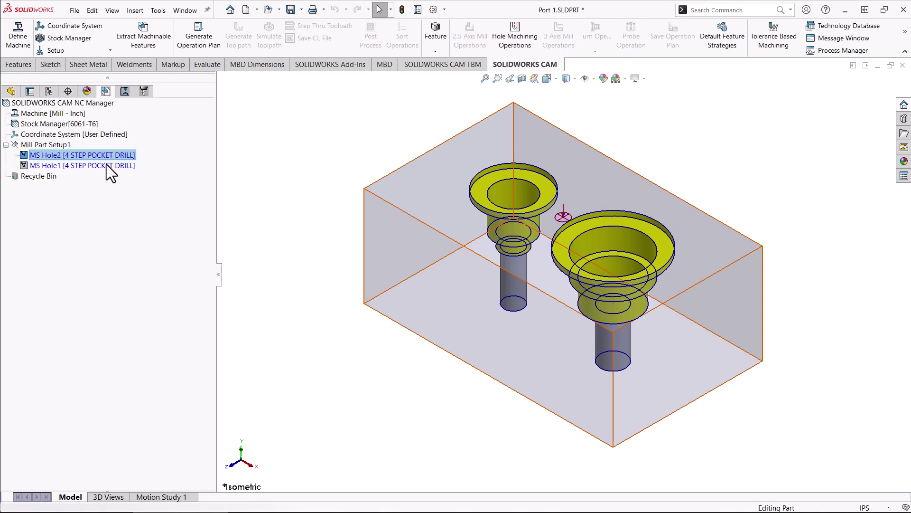
# Step: Regenerate the operation plan and all toolpaths, then display the Drill1 toolpath
pyautogui.click(197, 34)
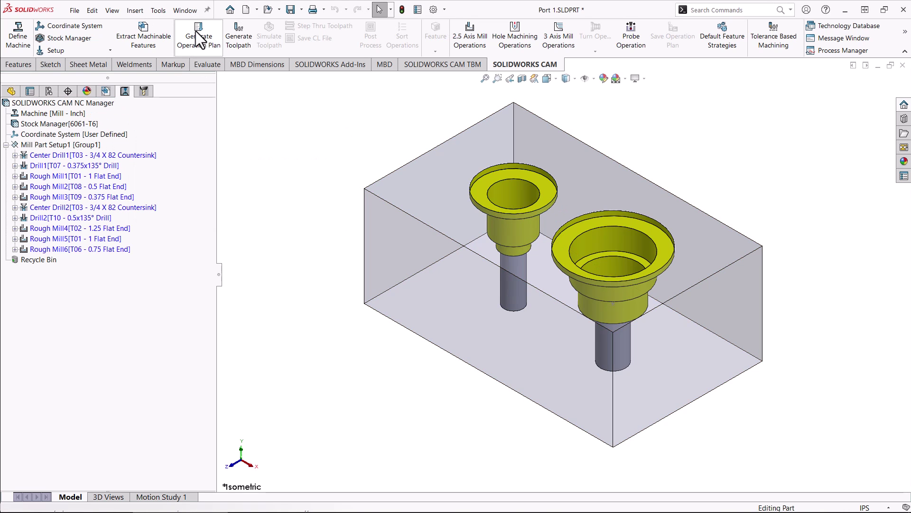
pyautogui.click(237, 39)
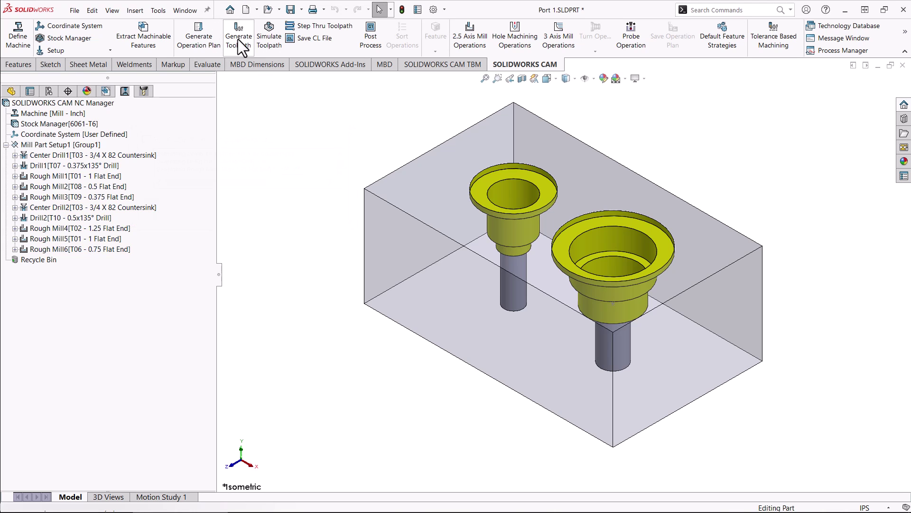
pyautogui.moveTo(103, 160)
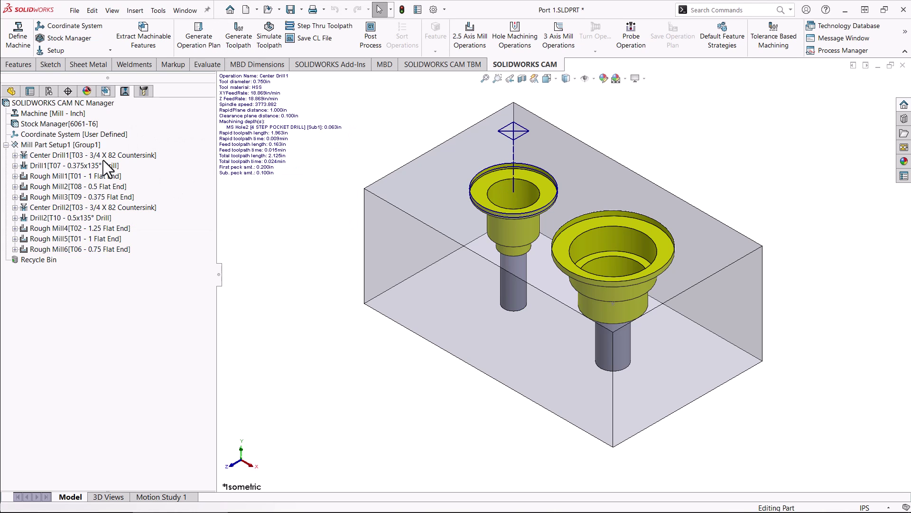
pyautogui.click(101, 167)
# Step: Review the Drill2 toolpath and the operations machining the larger stepped hole
pyautogui.moveTo(86, 227)
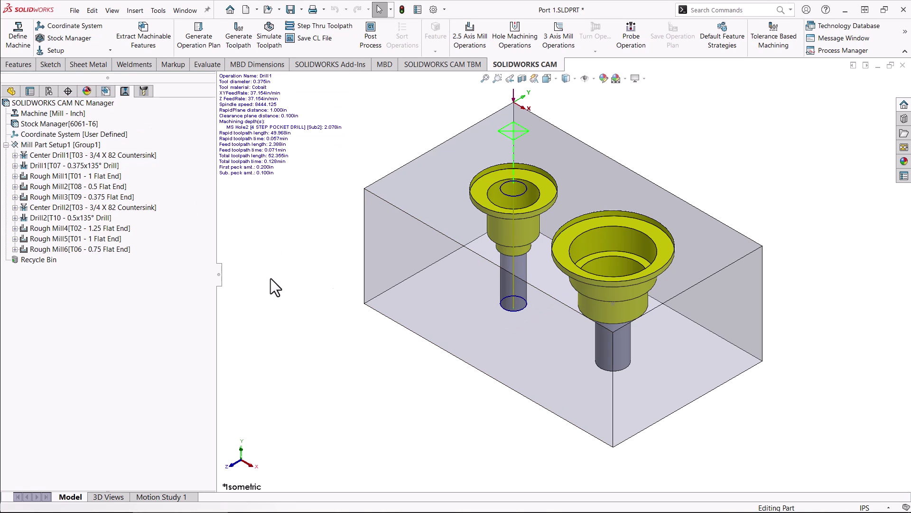
pyautogui.click(72, 218)
pyautogui.click(620, 339)
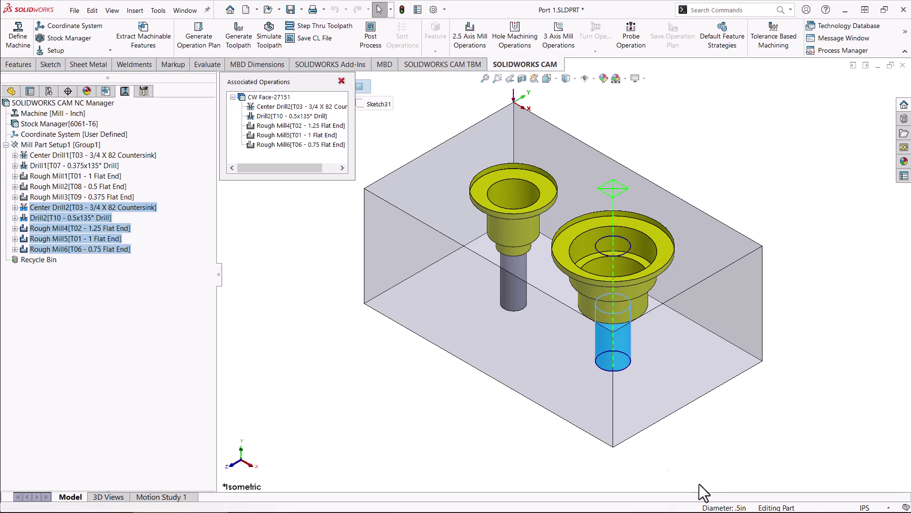
pyautogui.click(370, 346)
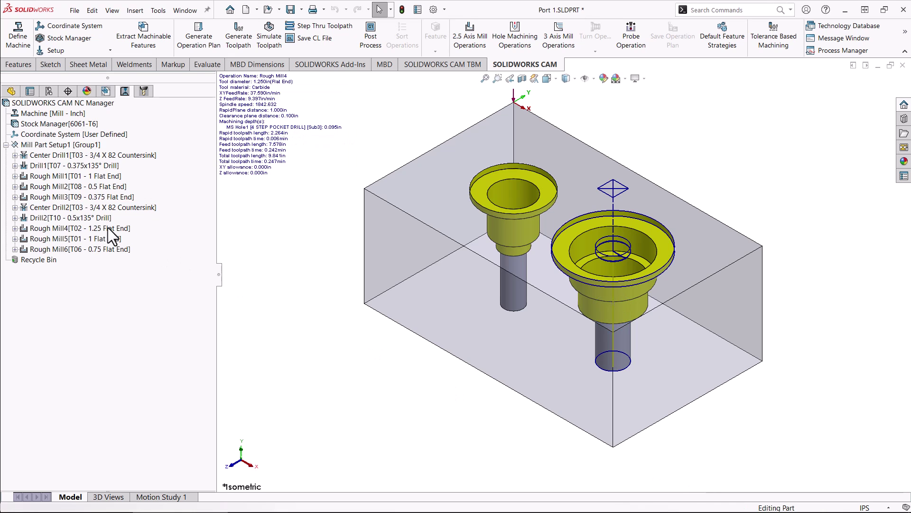
pyautogui.moveTo(104, 241)
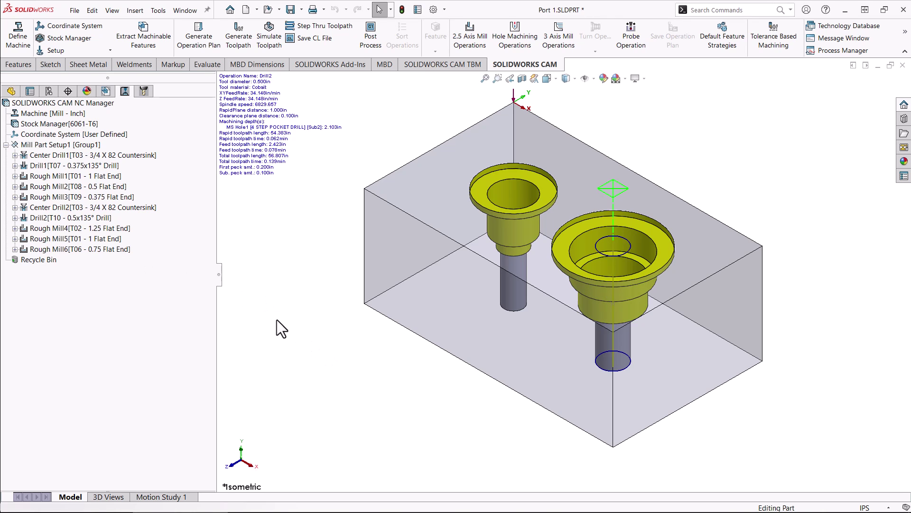
# Step: Simulate the toolpaths cutting both stepped ports through Rough Mill6, orbit to inspect, then close
pyautogui.click(267, 41)
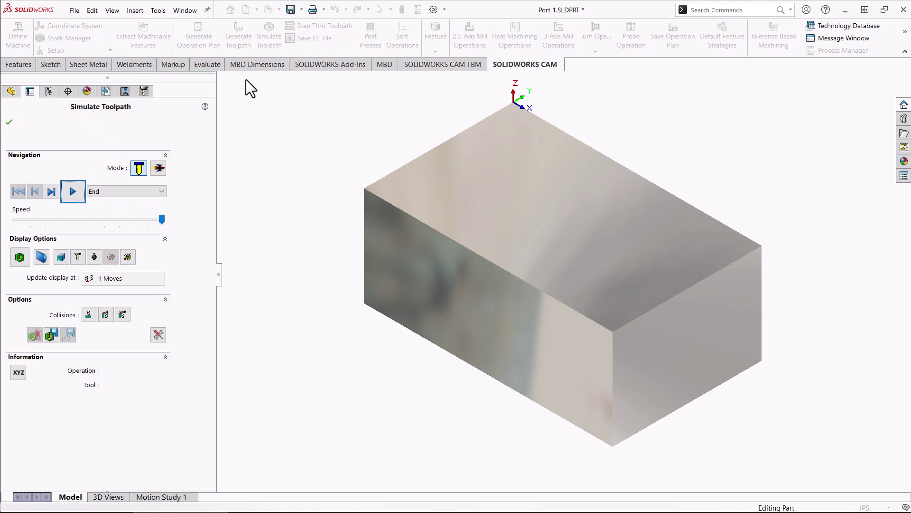
pyautogui.click(73, 195)
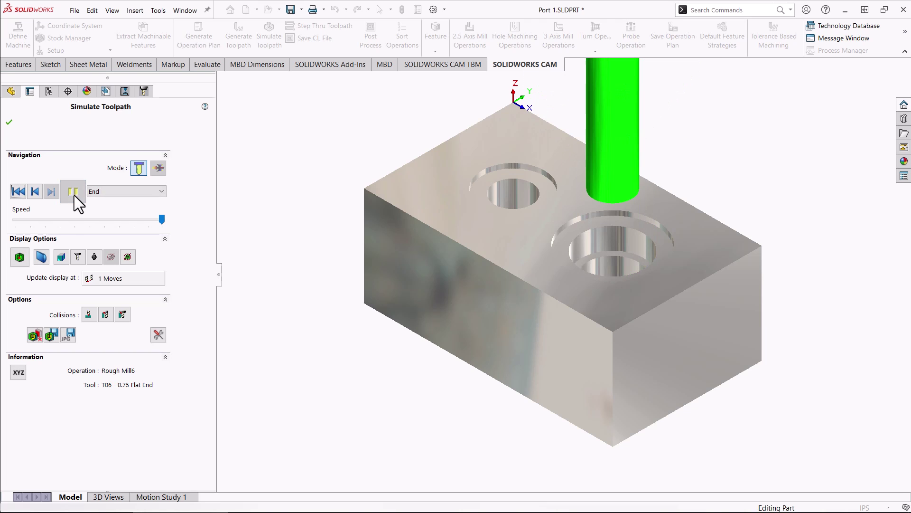
pyautogui.click(18, 257)
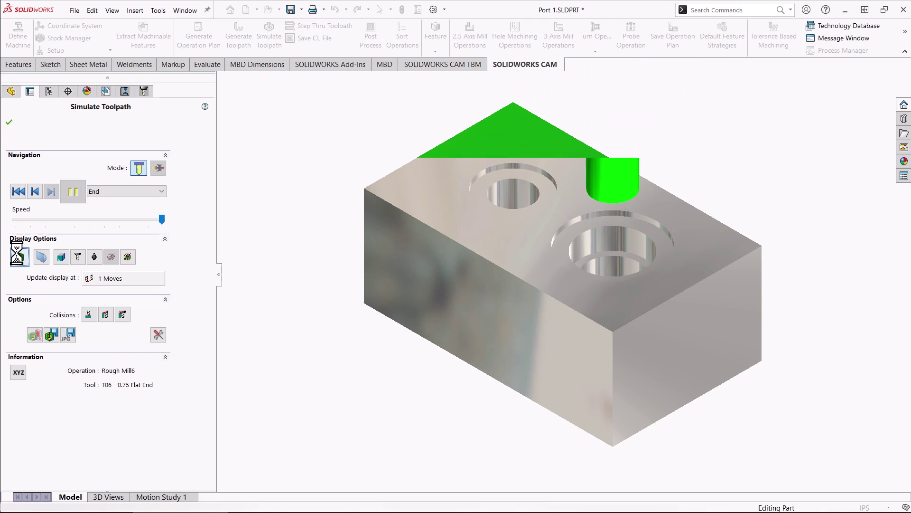
pyautogui.moveTo(326, 259); pyautogui.dragTo(323, 322, button='middle')
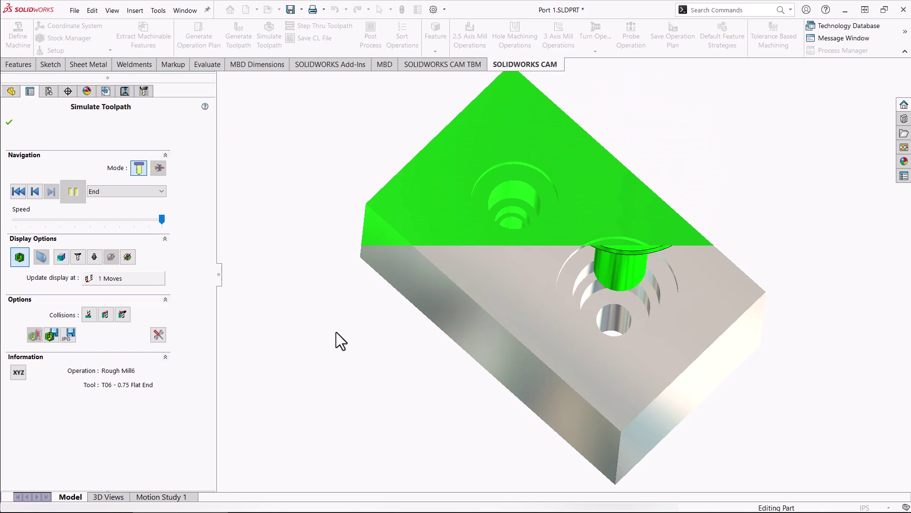
pyautogui.click(9, 122)
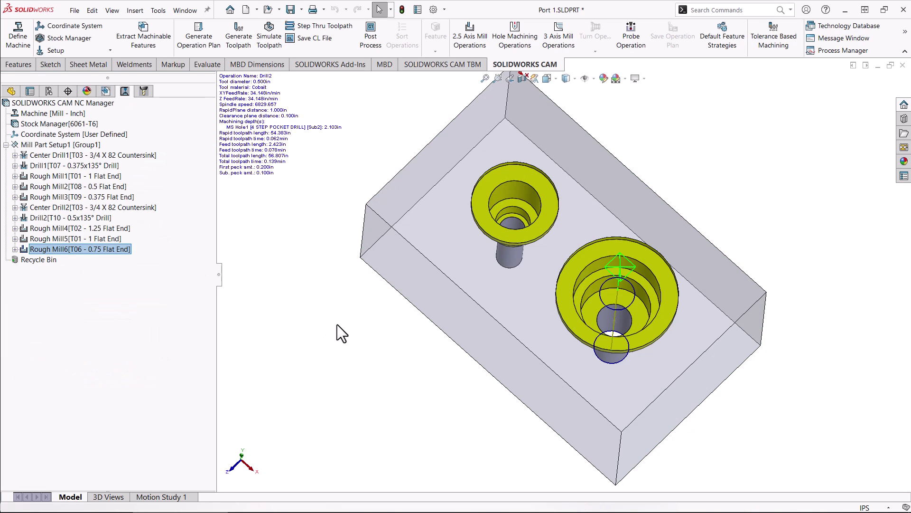
# Step: Return the machined block to the isometric view with Ctrl+7
pyautogui.hotkey('ctrl', '7')
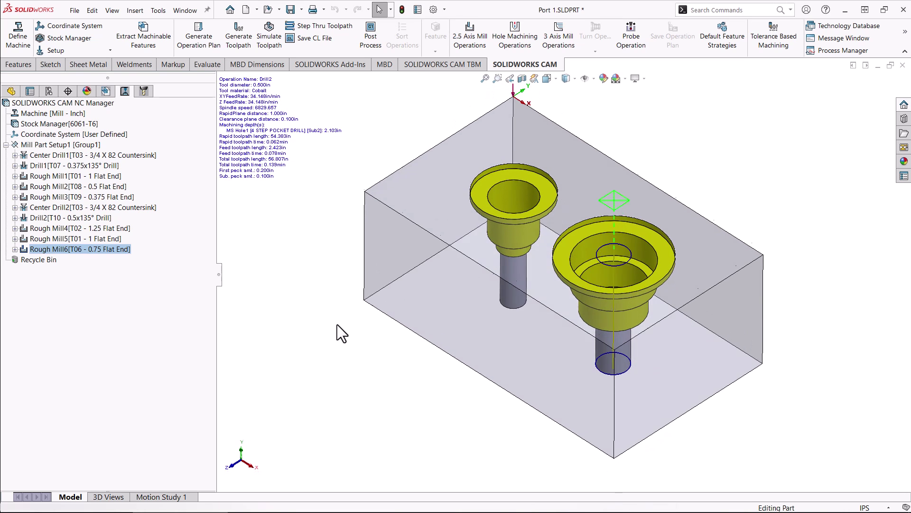